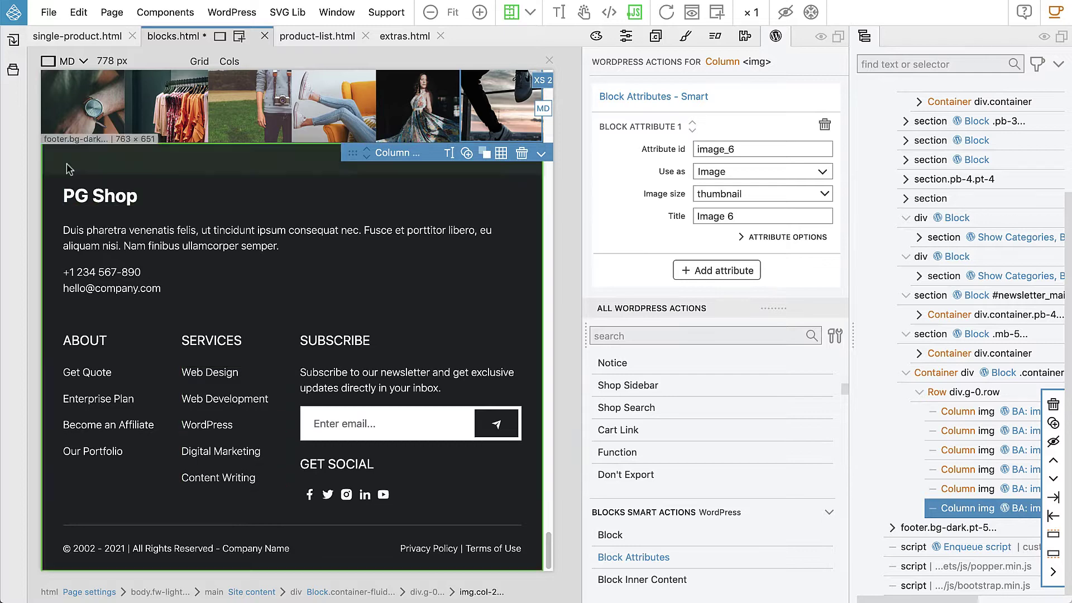
- Open index.html from the StarterShop_BS5 project files and hide the project file list
left_click(13, 44)
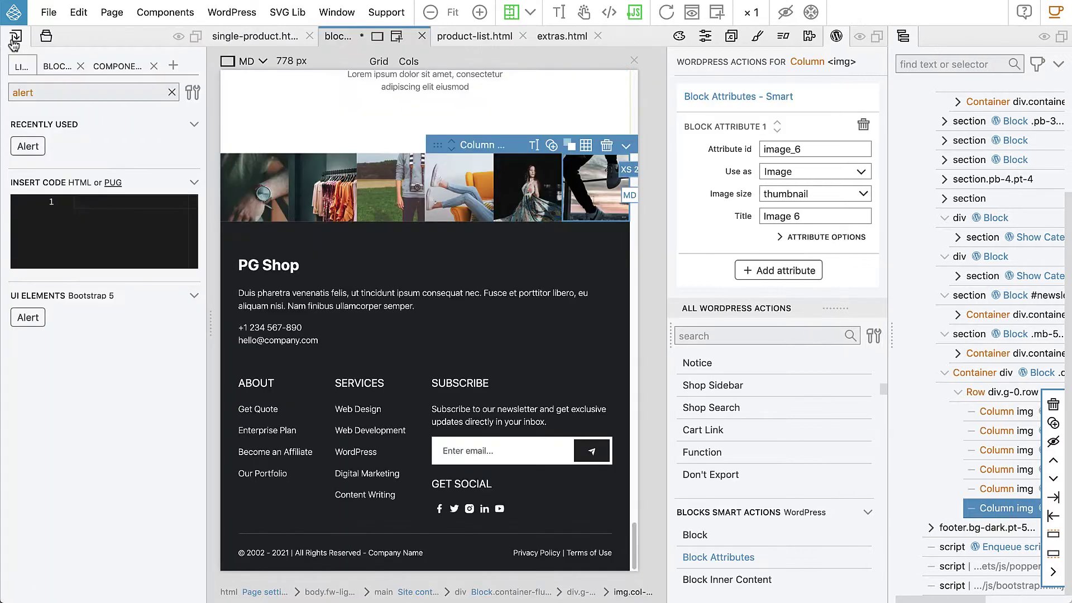
left_click(45, 39)
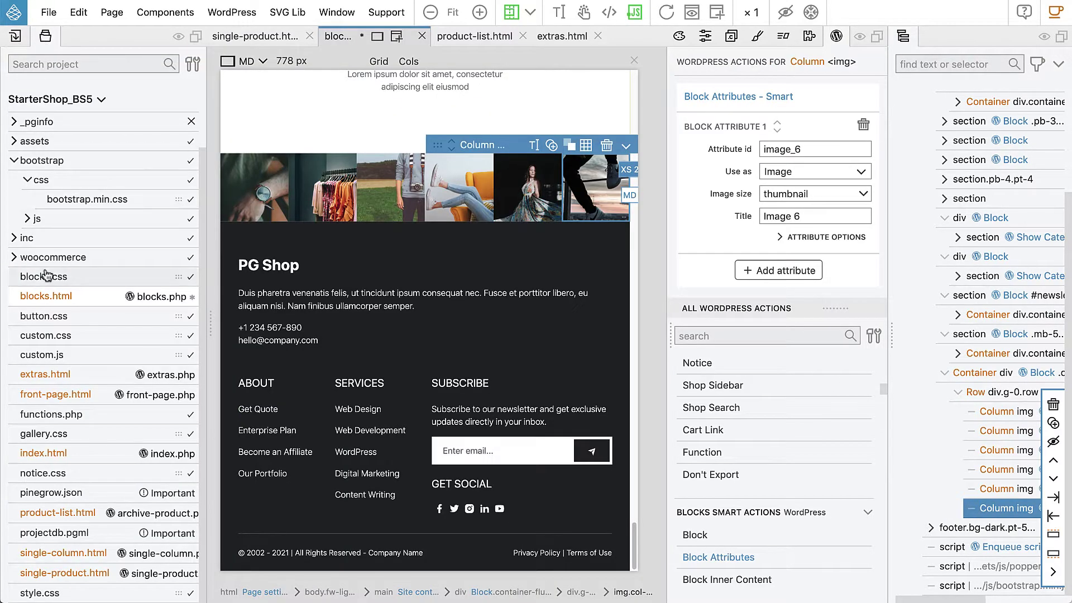
left_click(44, 454)
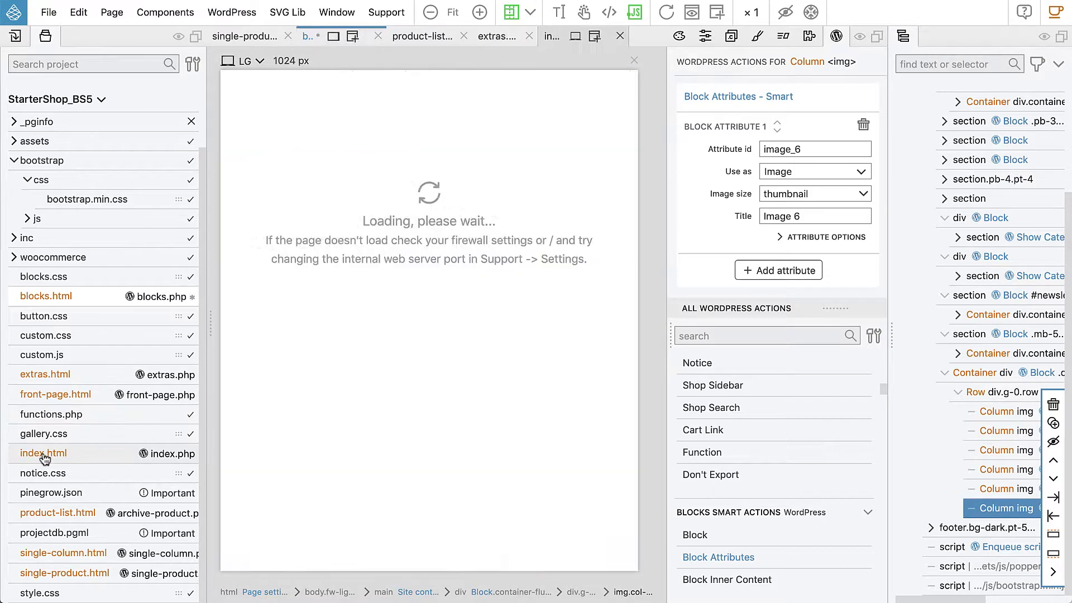
left_click(46, 39)
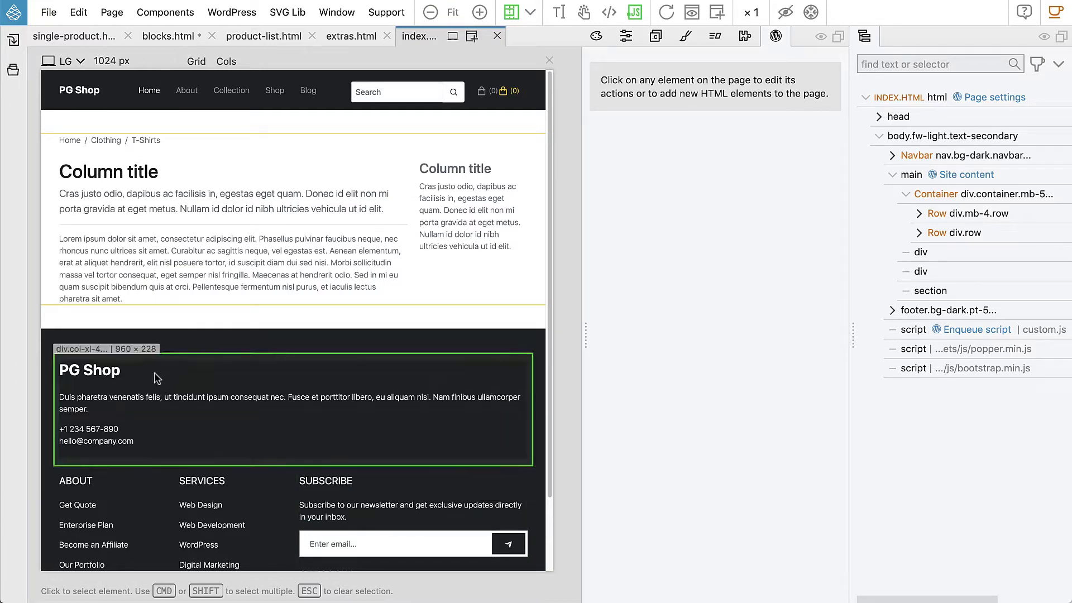
- Select the PG Shop link in the footer and collapse the Product, Product Loop, Category and Misc WooCommerce action groups
left_click(102, 381)
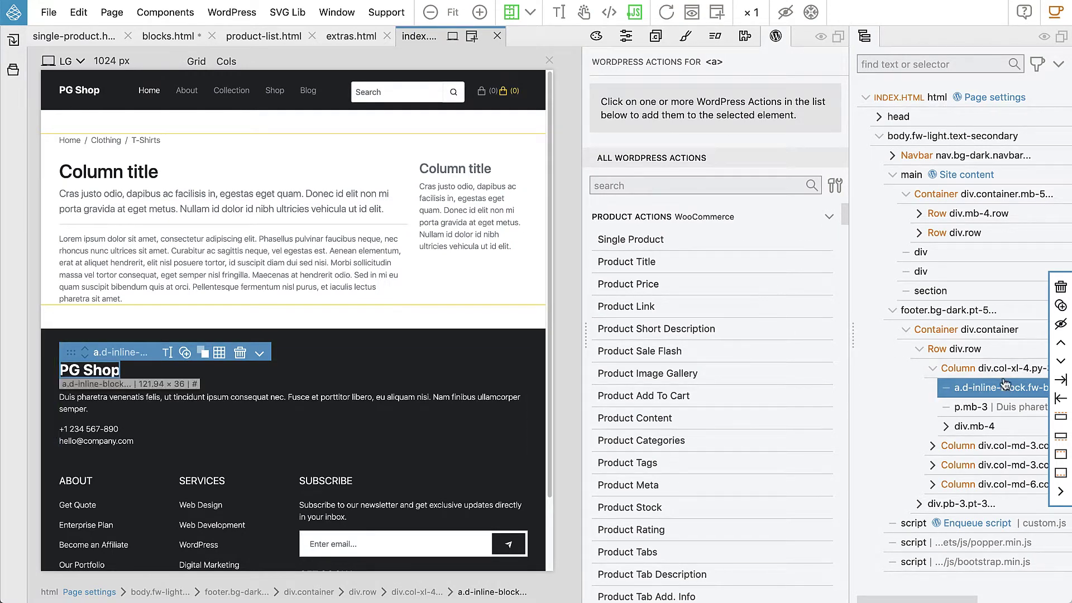
scroll(710, 339, "down", 8)
scroll(710, 339, "up", 8)
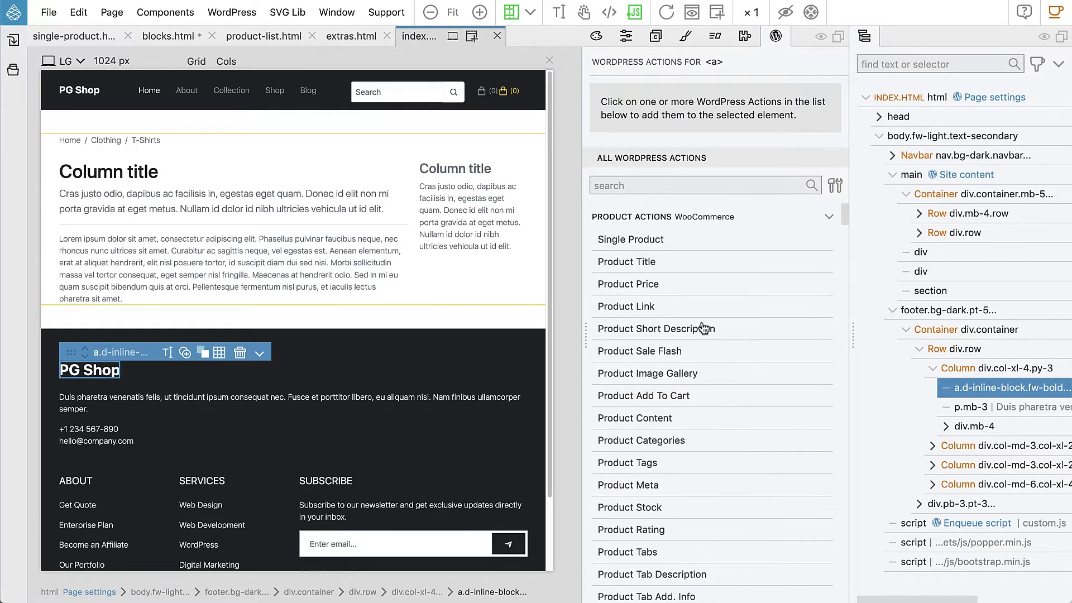
left_click(640, 221)
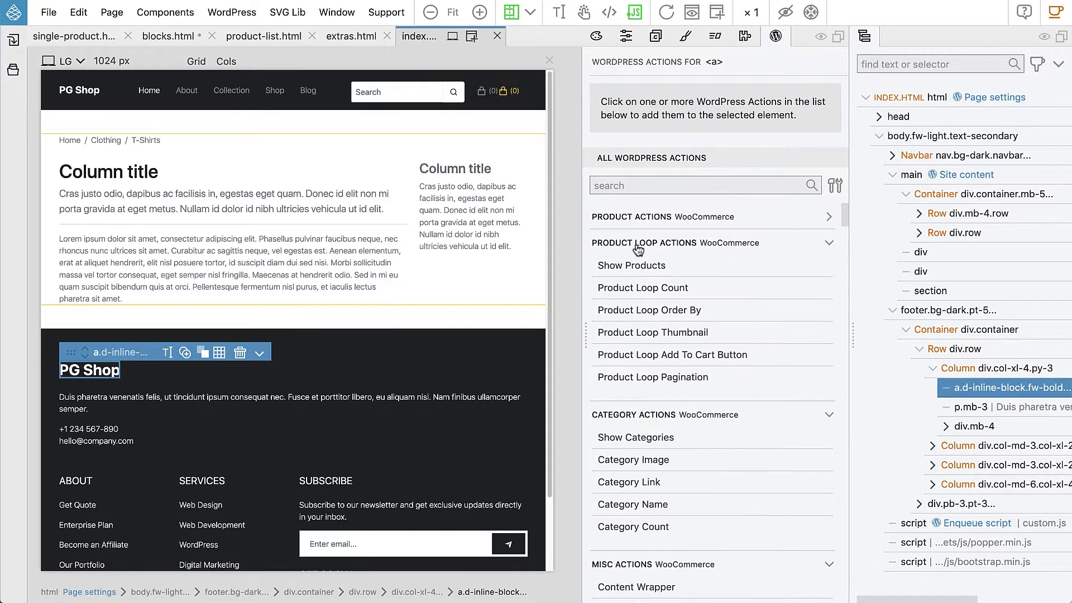
left_click(638, 246)
left_click(635, 270)
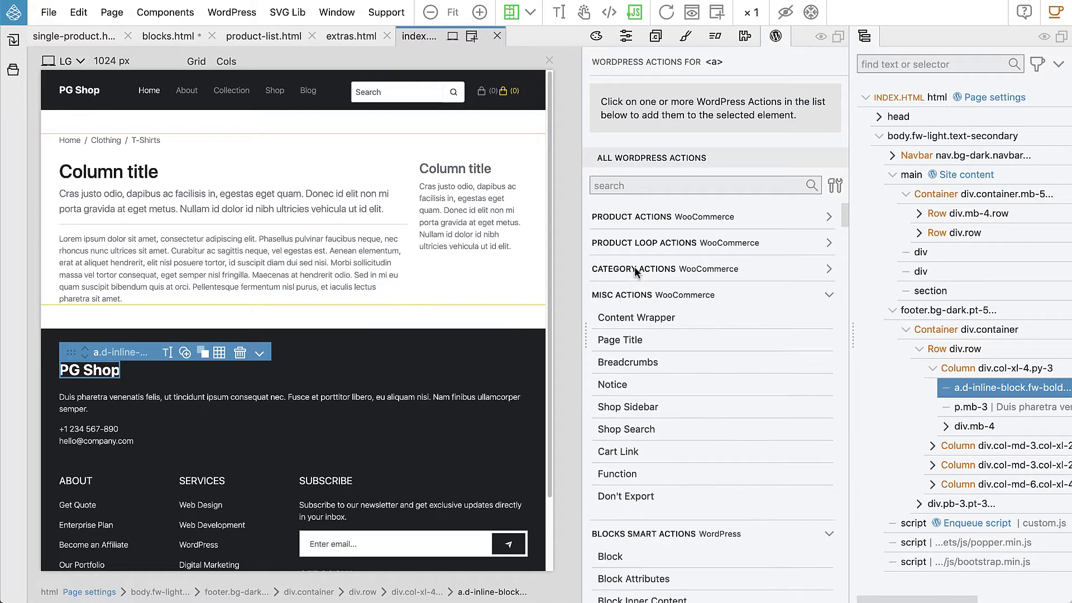
left_click(632, 295)
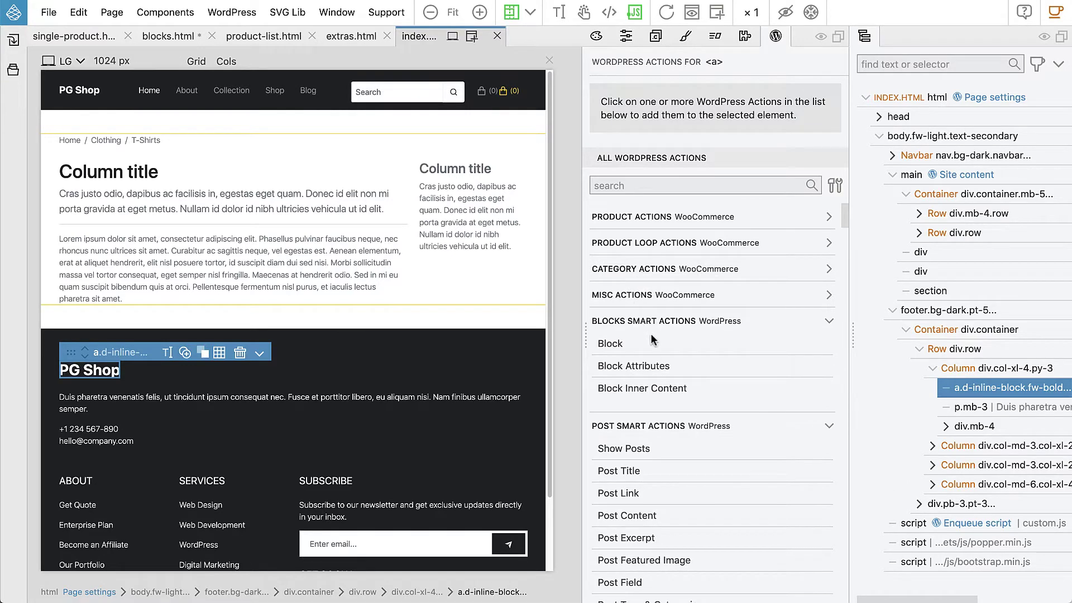
- Add the Site Link and Site Name smart actions to the footer's PG Shop link, linking to Home
scroll(651, 334, "down", 5)
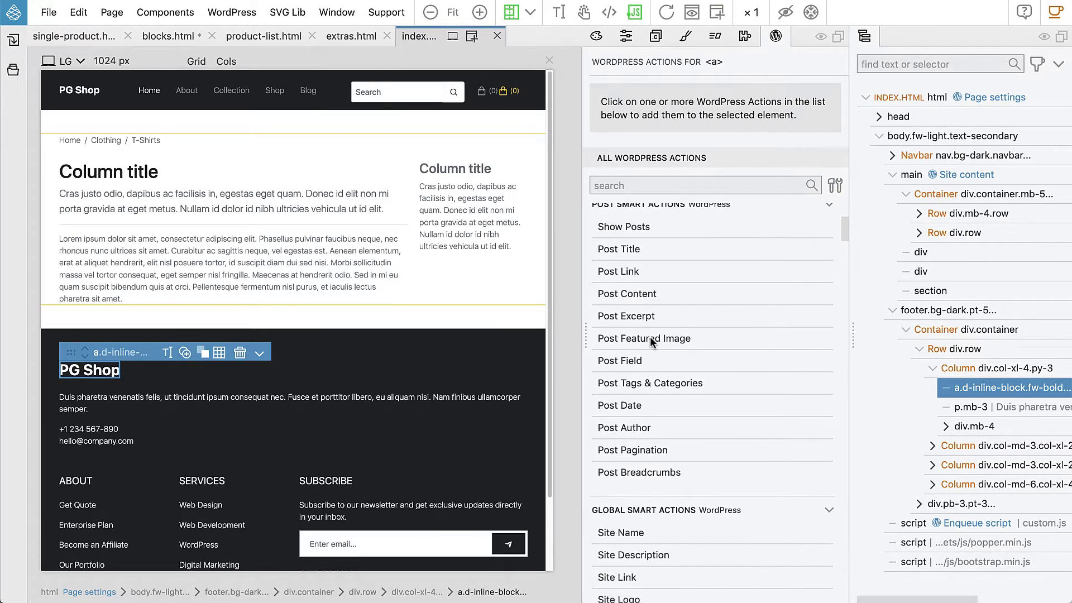
scroll(649, 339, "down", 3)
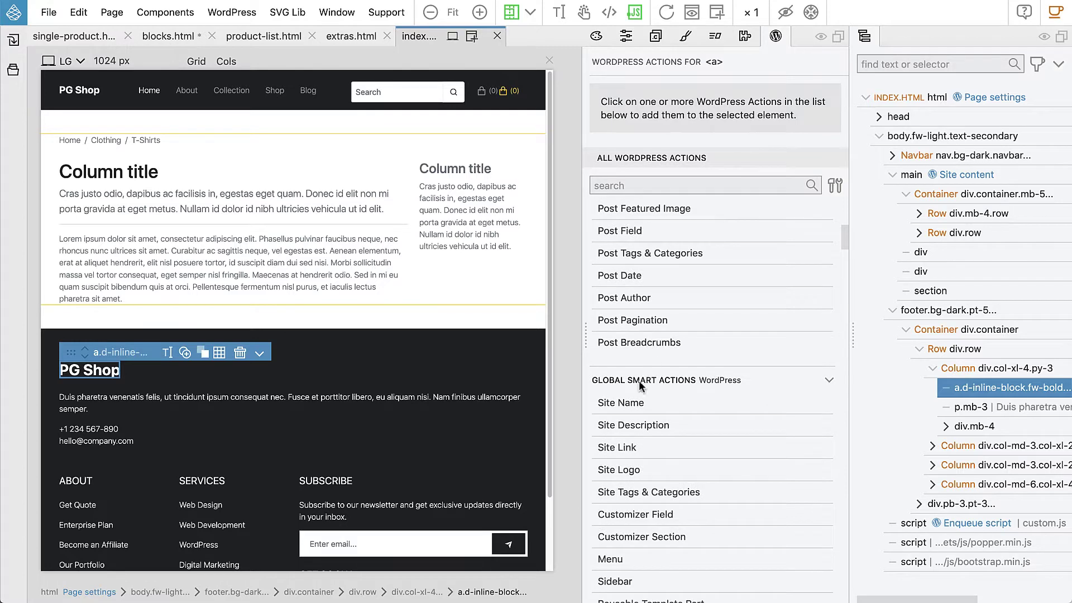
left_click(617, 447)
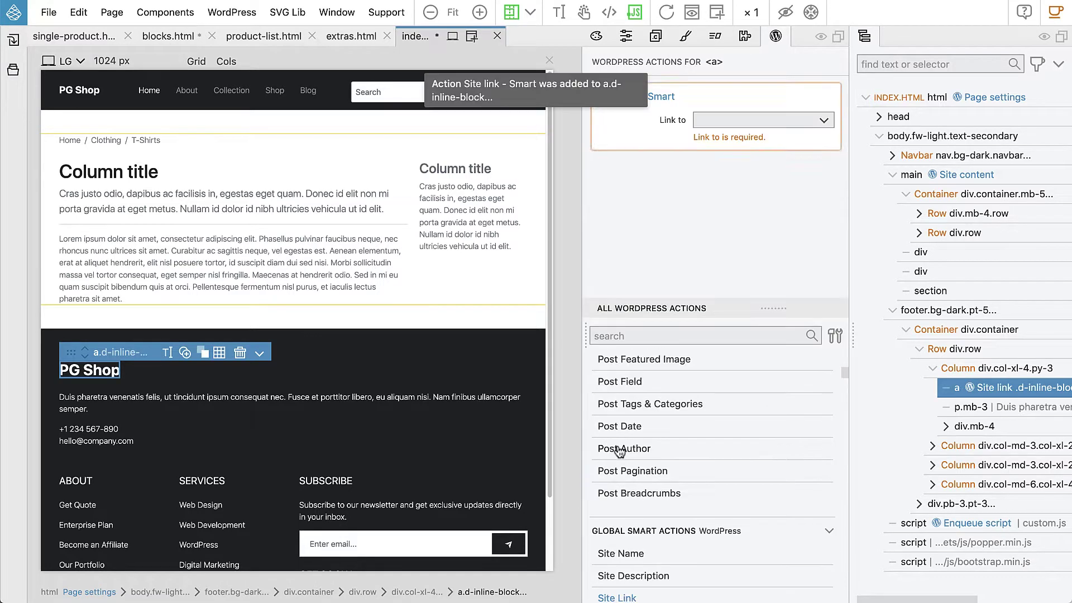
left_click(628, 554)
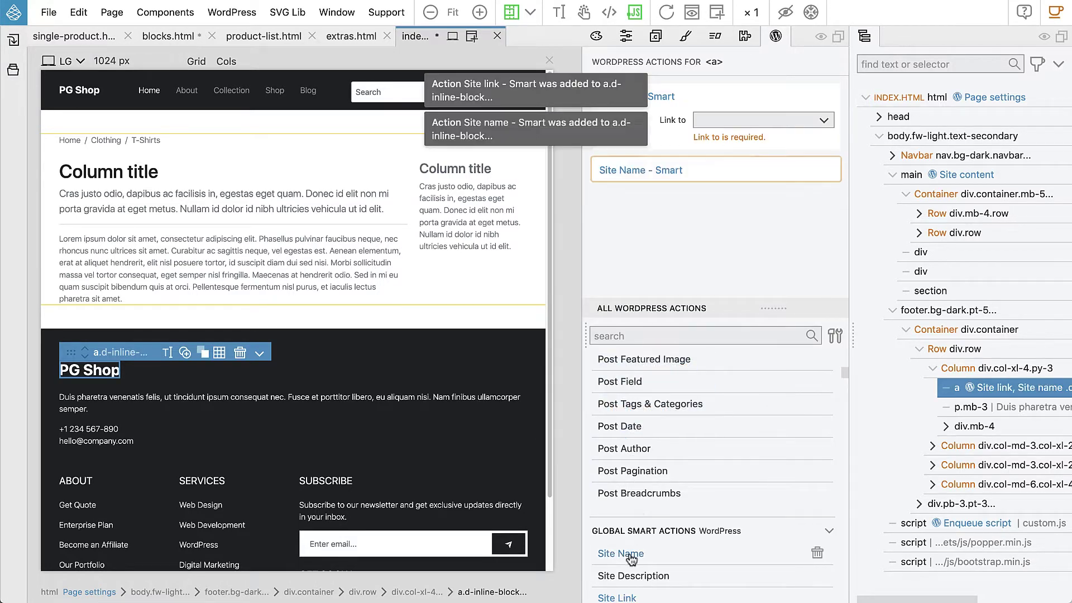
left_click(717, 121)
left_click(716, 136)
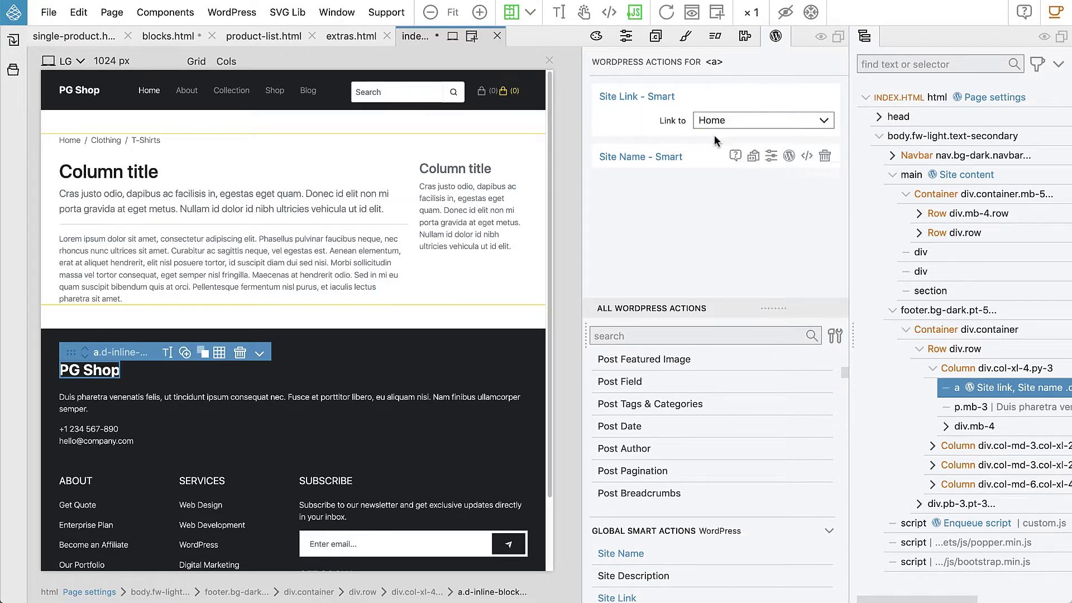
- Make the footer a Customizer Section with id shop_footer and title "Shop footer", using the section id as prefix for enclosed fields
left_click(208, 403)
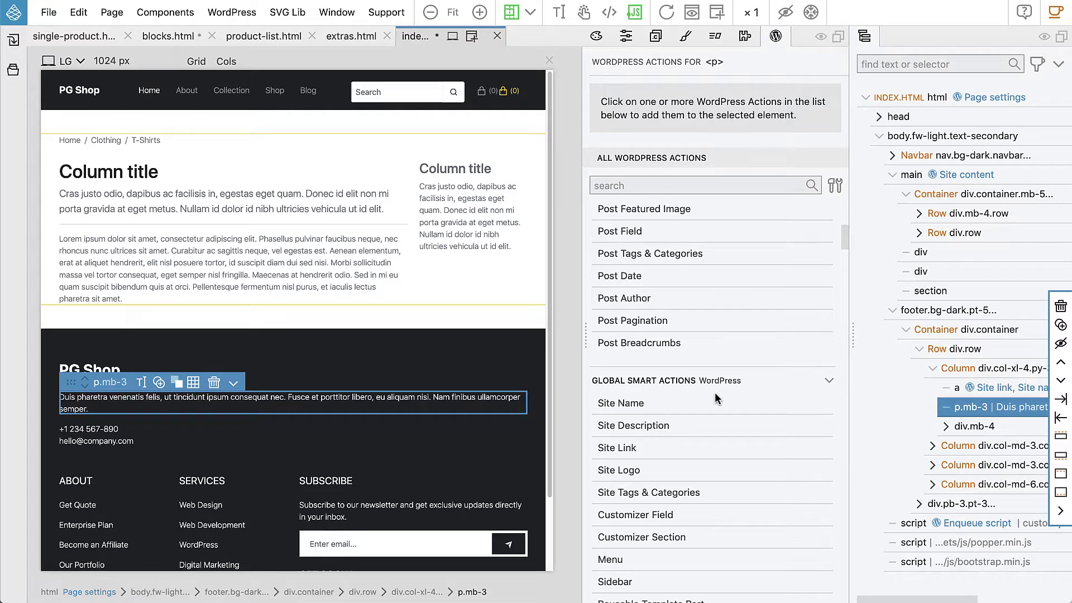
scroll(715, 394, "down", 3)
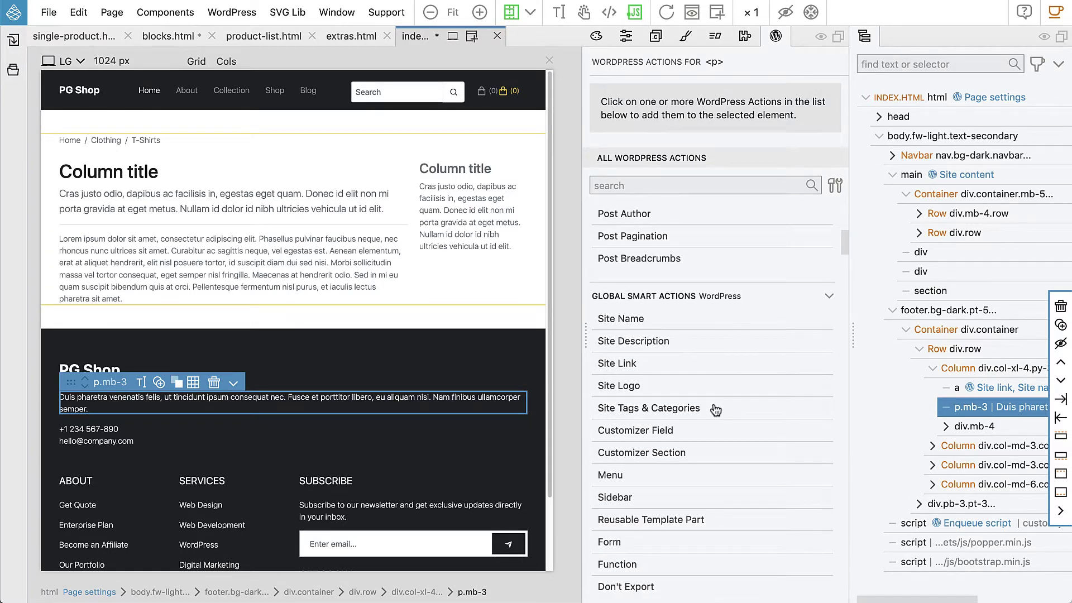
left_click(445, 343)
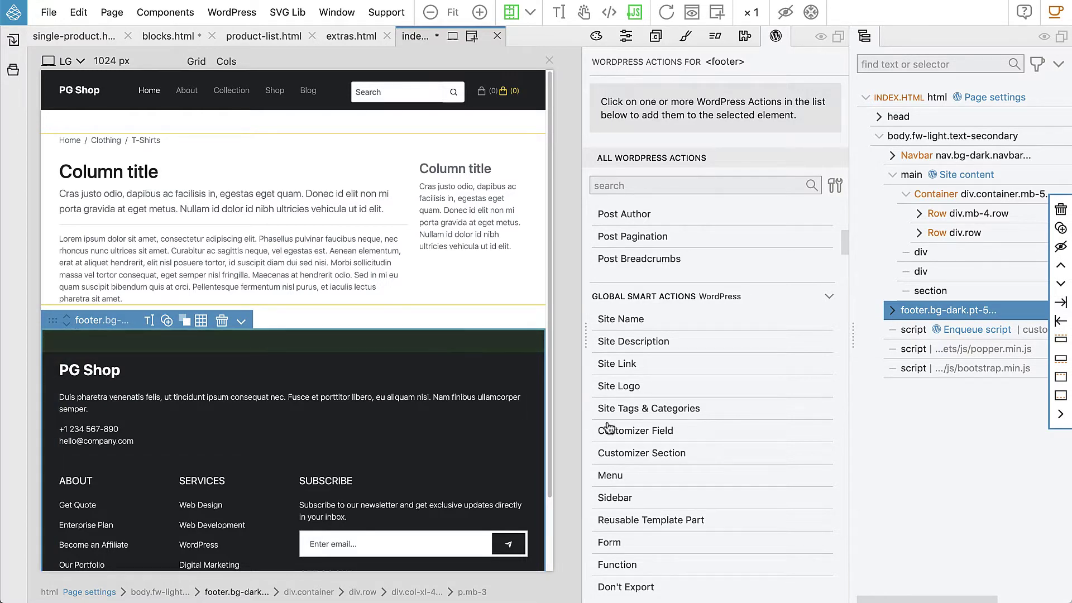
left_click(639, 455)
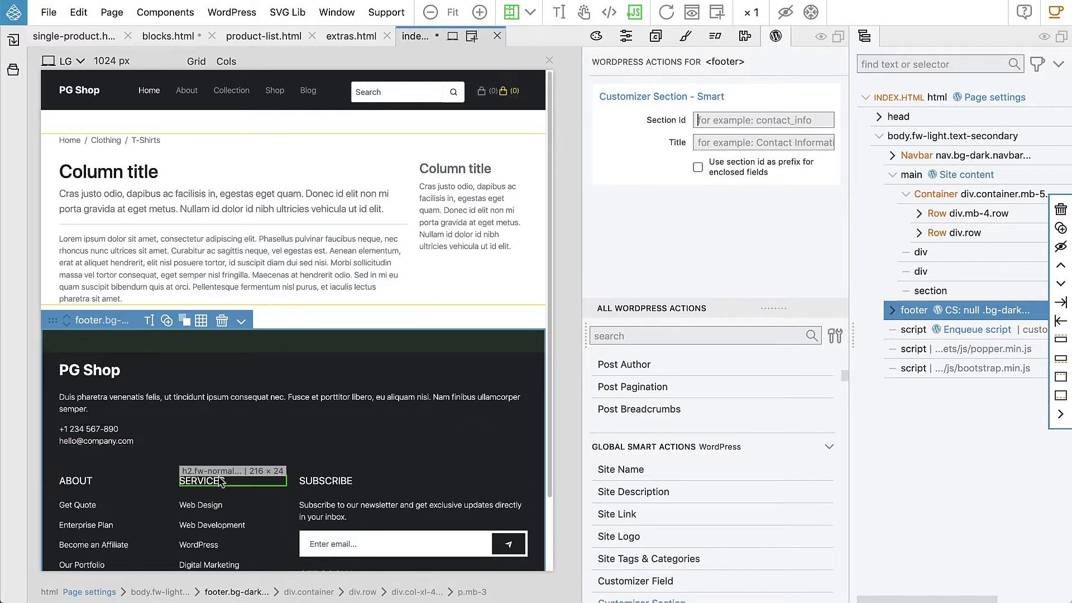
left_click(716, 122)
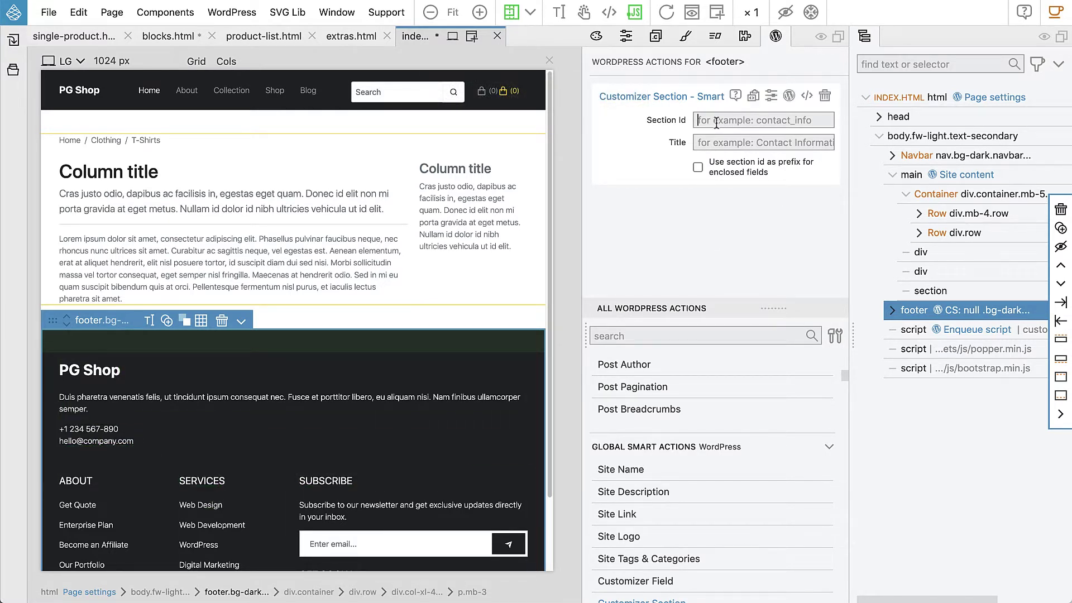
type("sho")
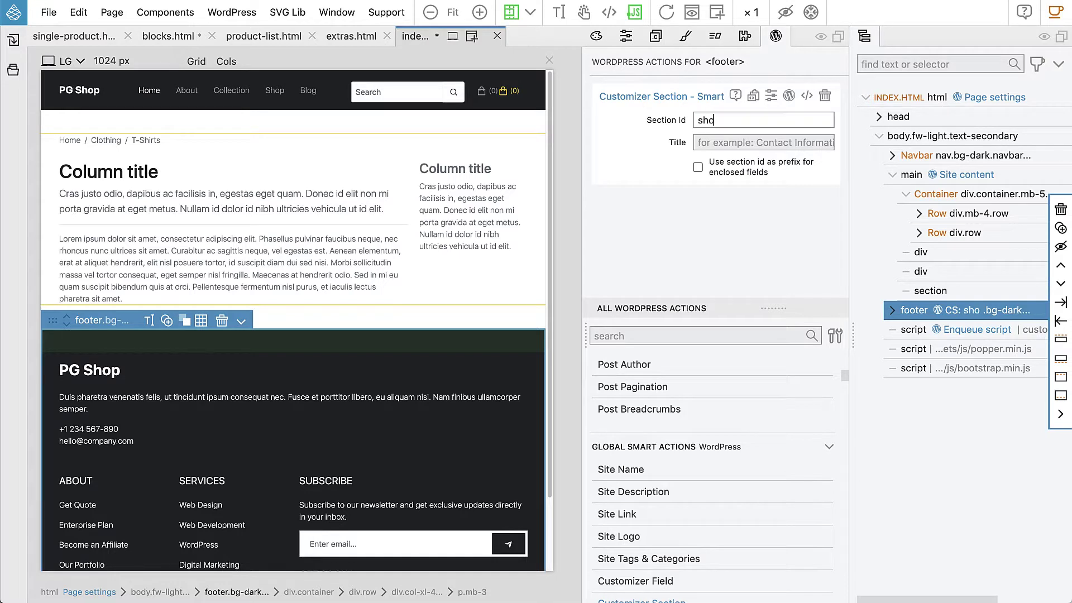
type("p_footer")
key("Tab")
type("Sh")
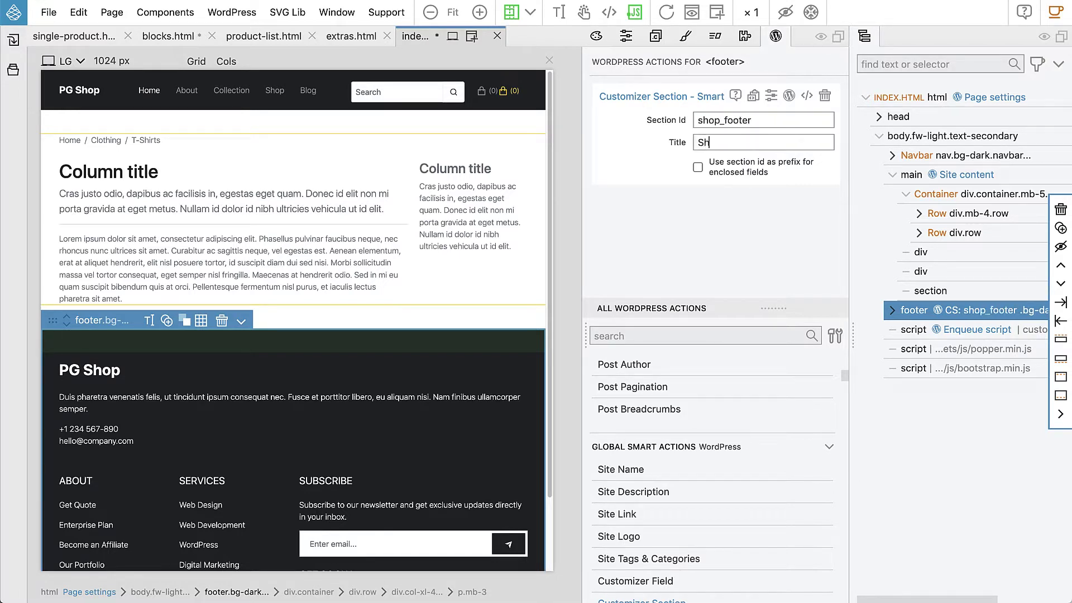
type("op footer")
mouse_move(725, 170)
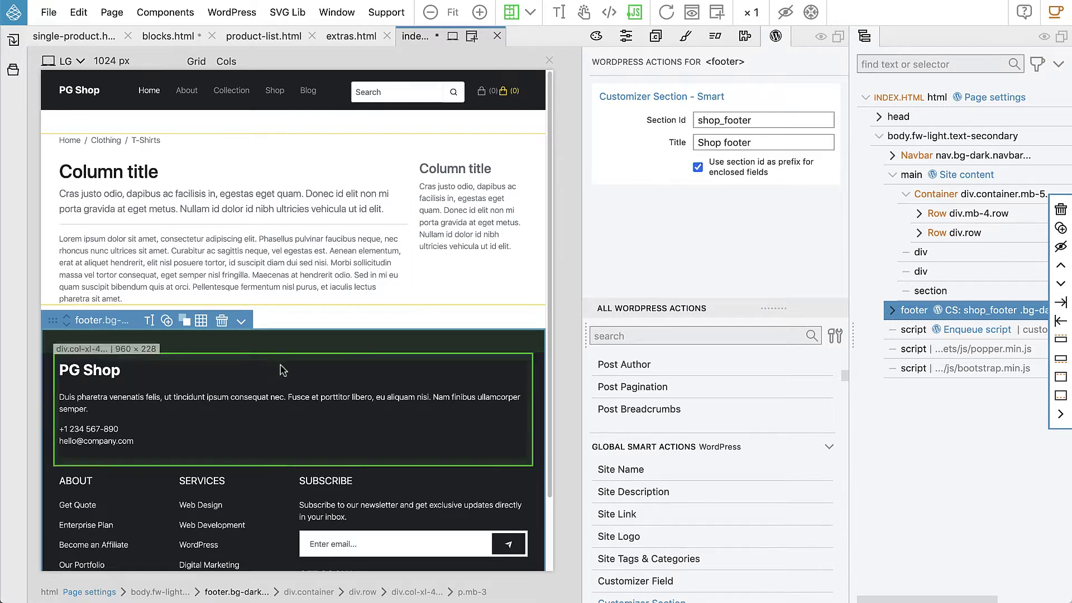
- Add a Customizer Field to the footer paragraph with id text, label "Text", a textarea field and an IF statement
left_click(272, 406)
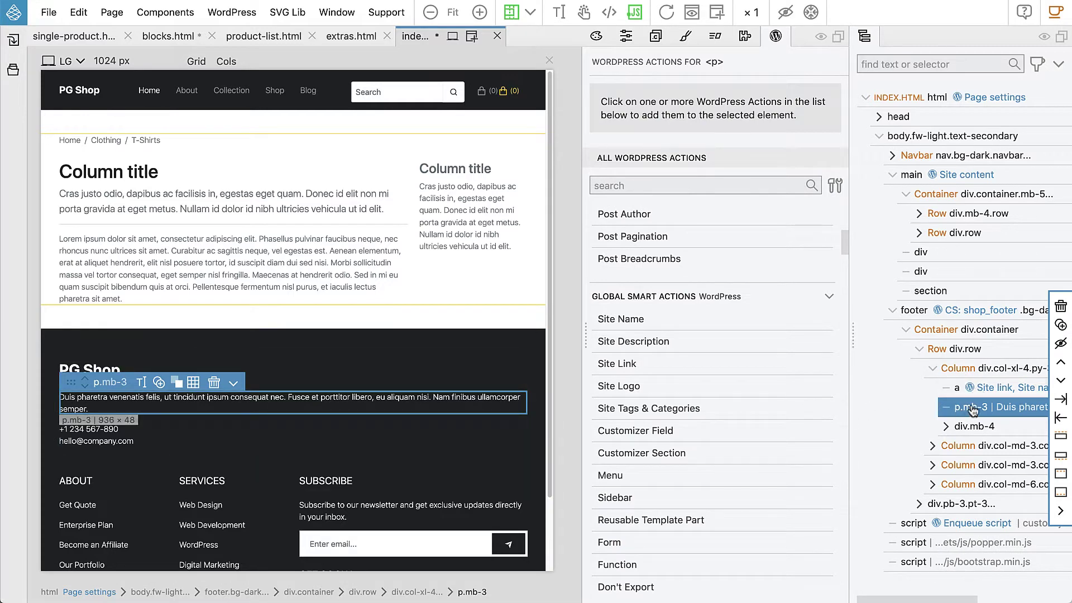
scroll(675, 374, "down", 2)
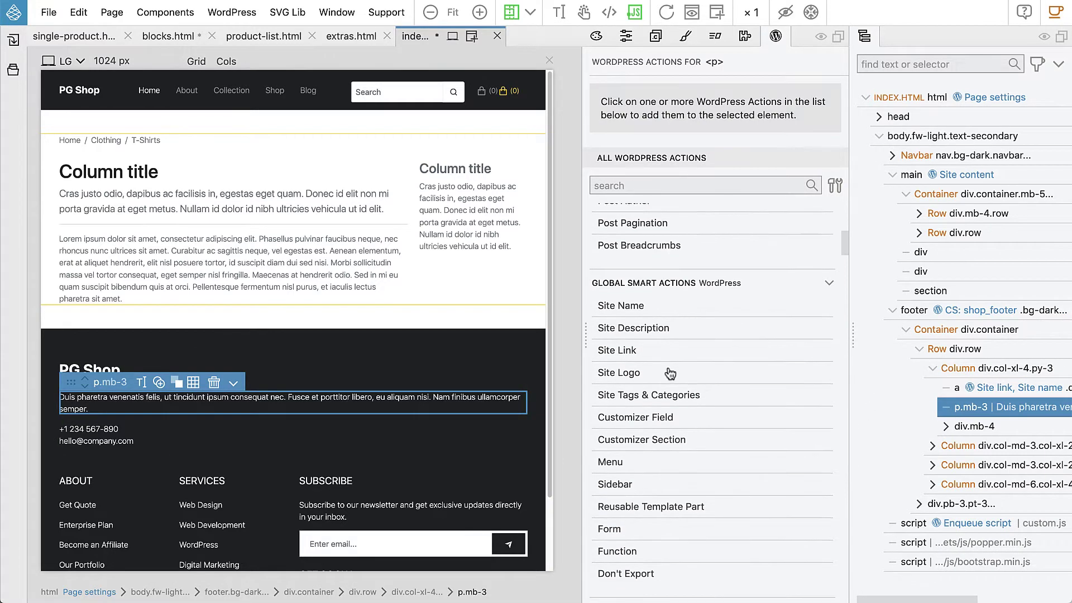
left_click(636, 413)
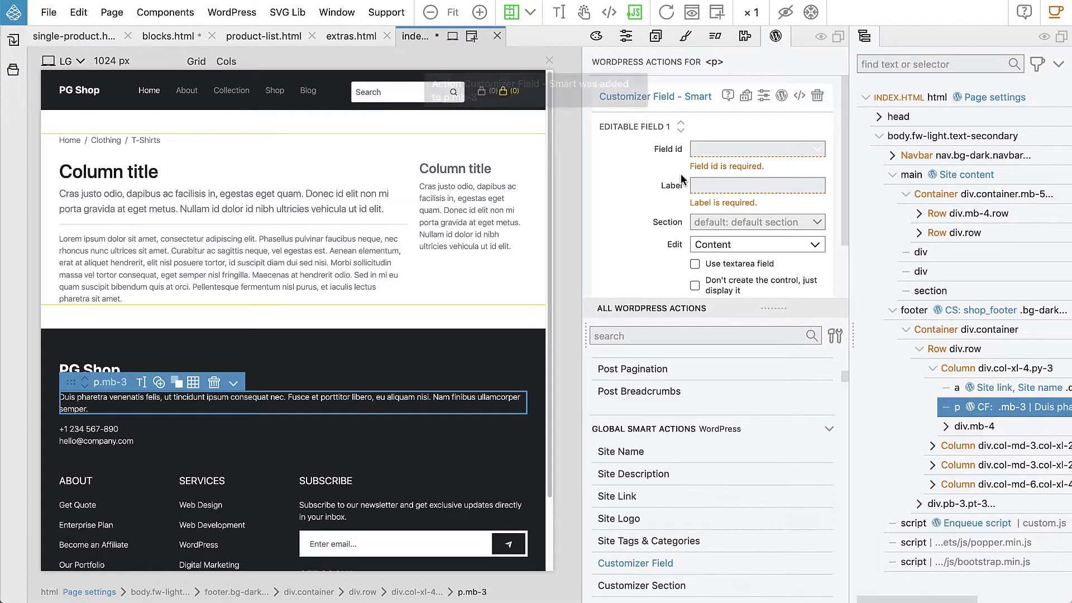
type("text")
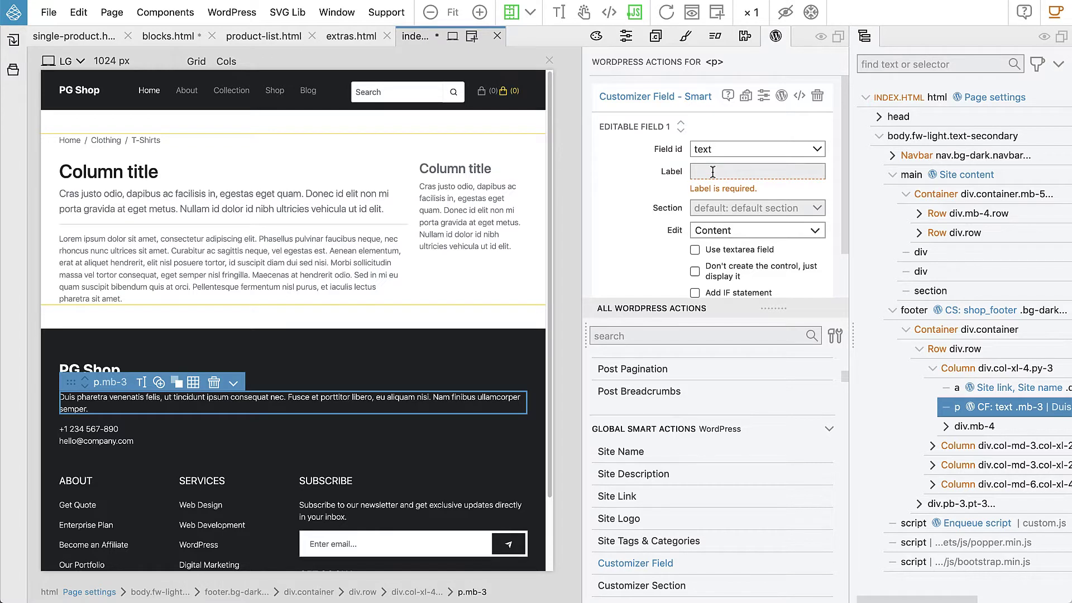
left_click(713, 172)
type("Text")
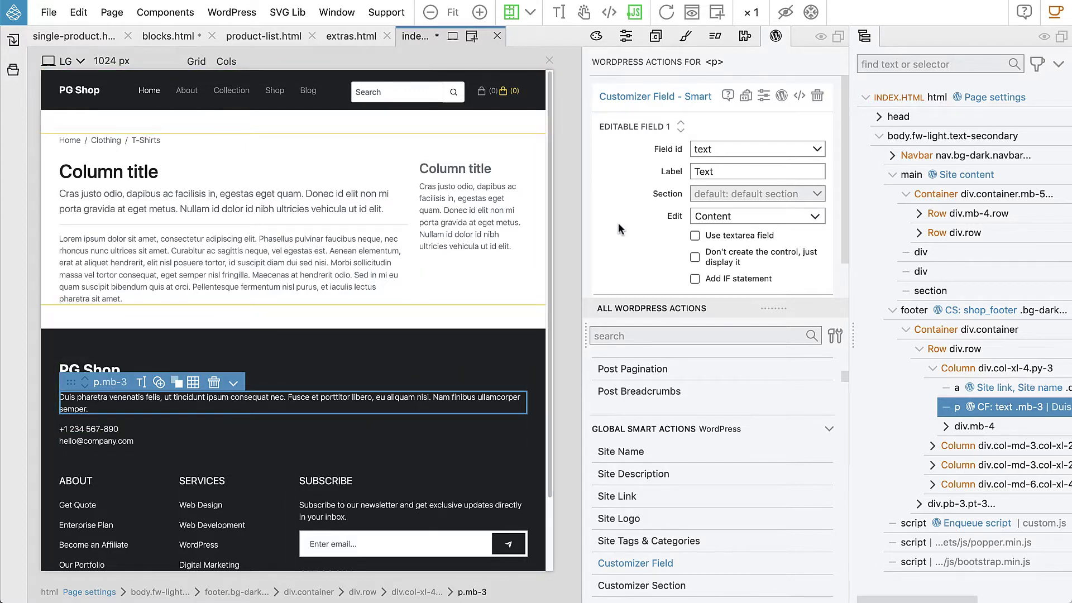
left_click(695, 236)
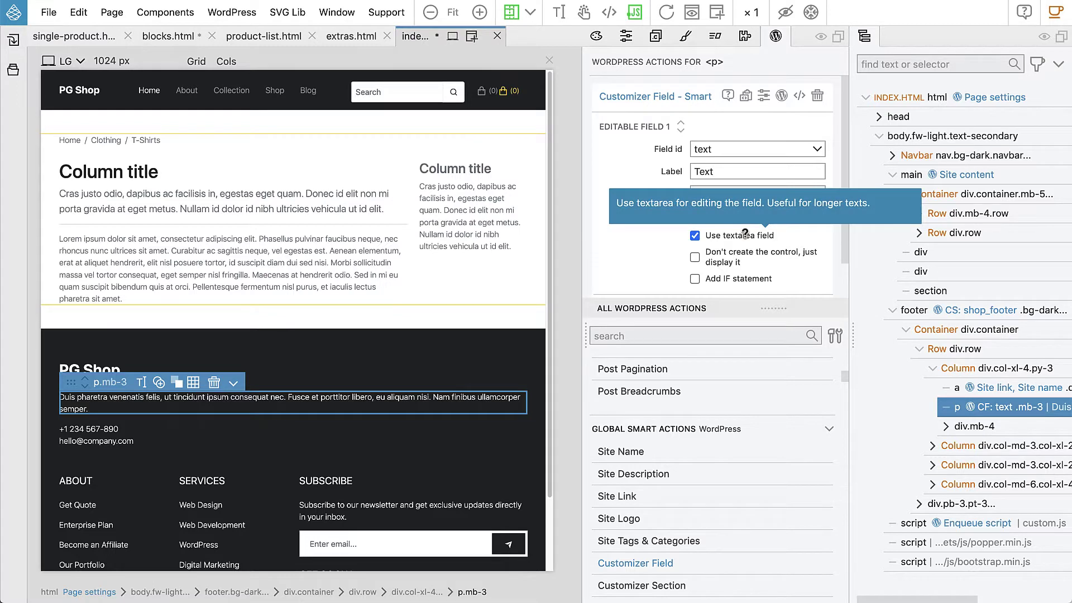
scroll(631, 233, "down", 2)
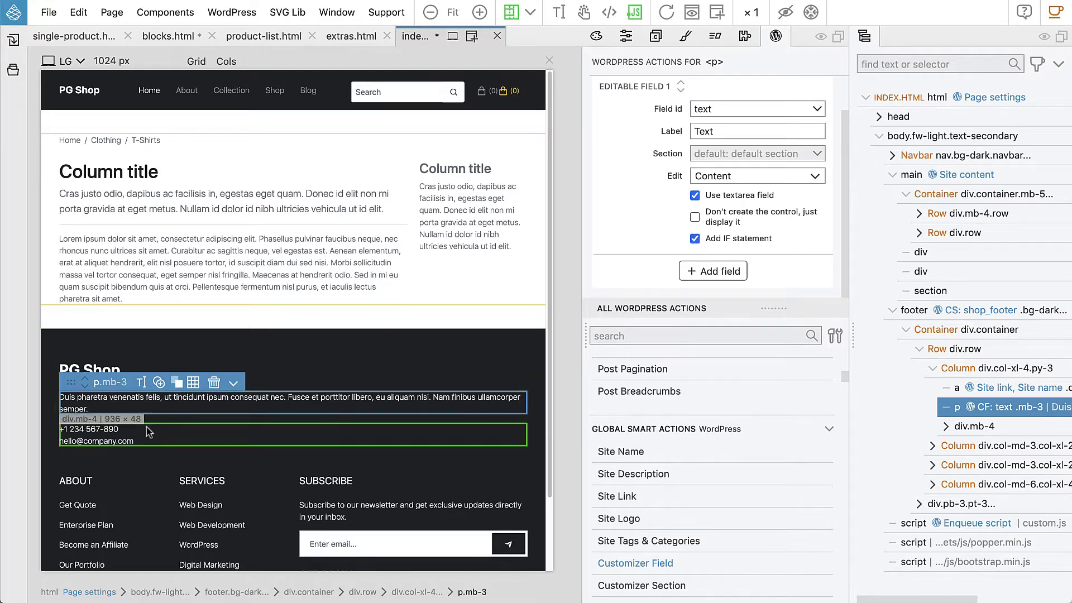
- Add a Customizer Field to the footer's phone link with id phone and label "Phone number", and append a second editable field
left_click(113, 433)
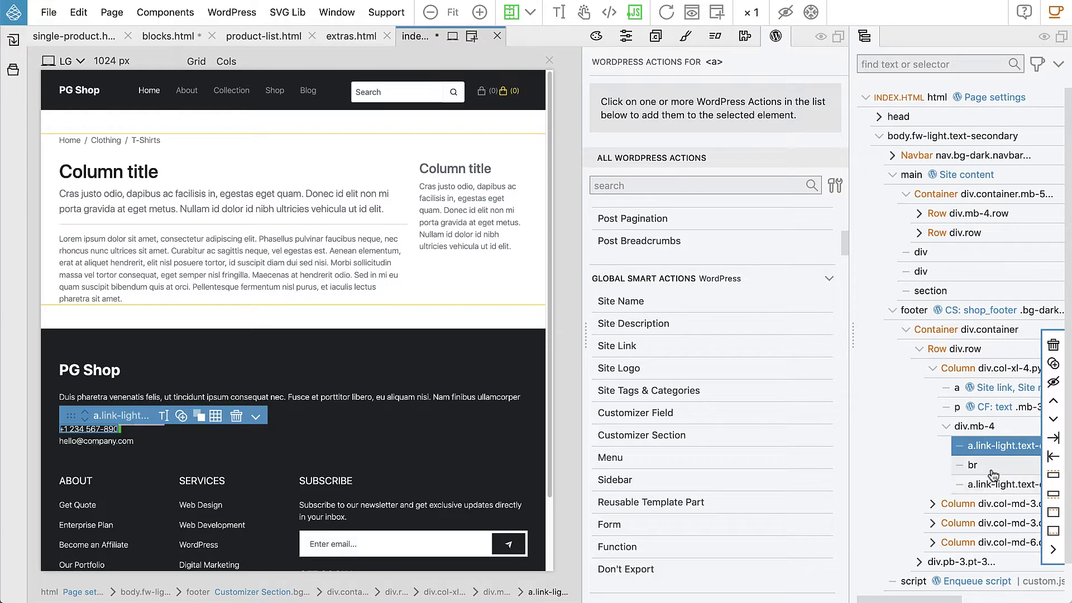
left_click(647, 412)
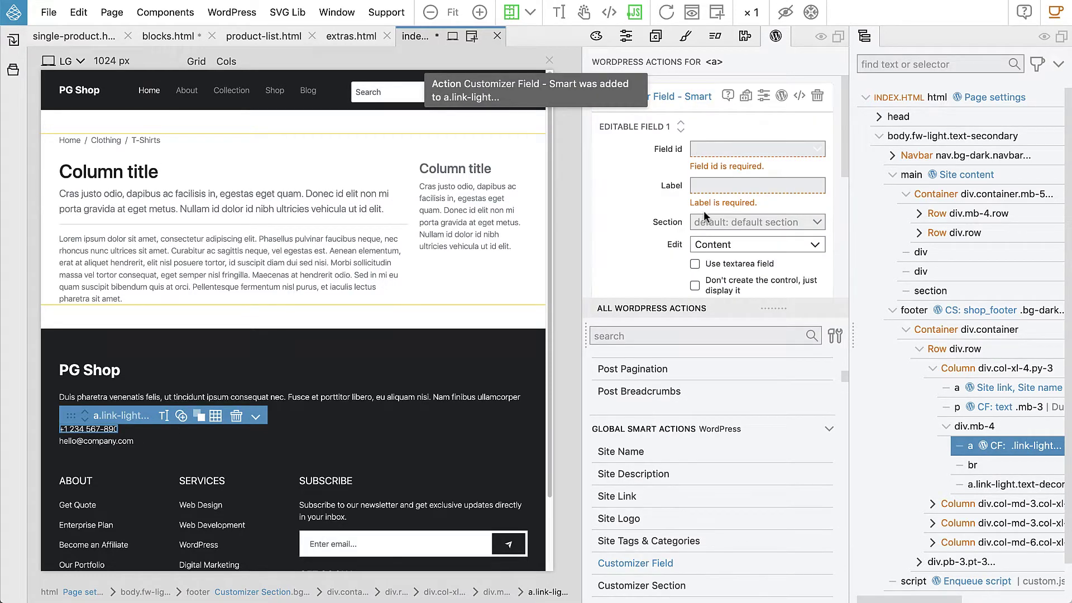
type("phone")
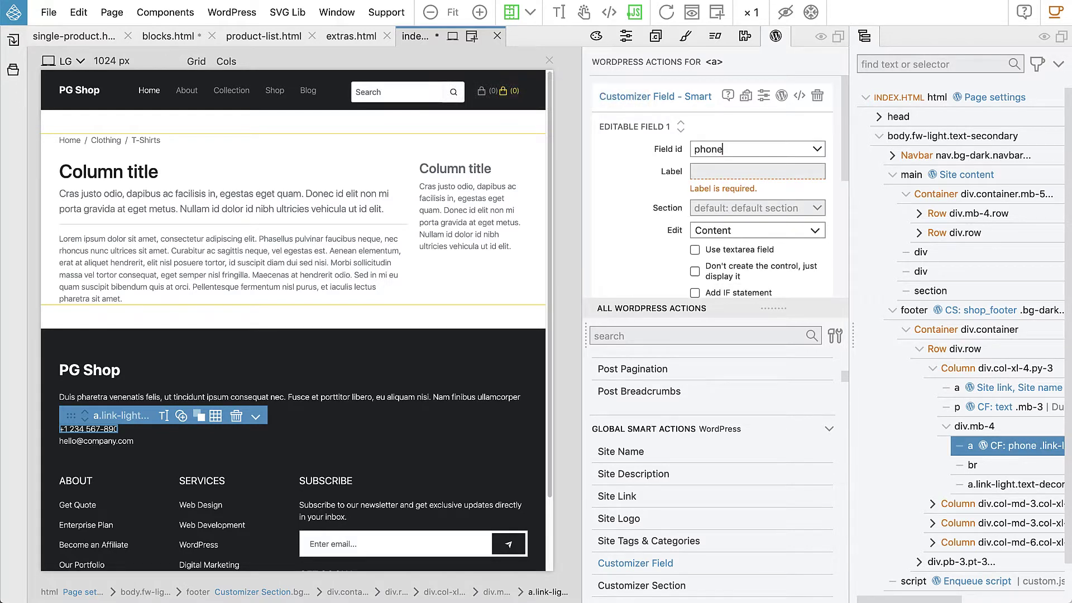
left_click(704, 171)
type("Pho")
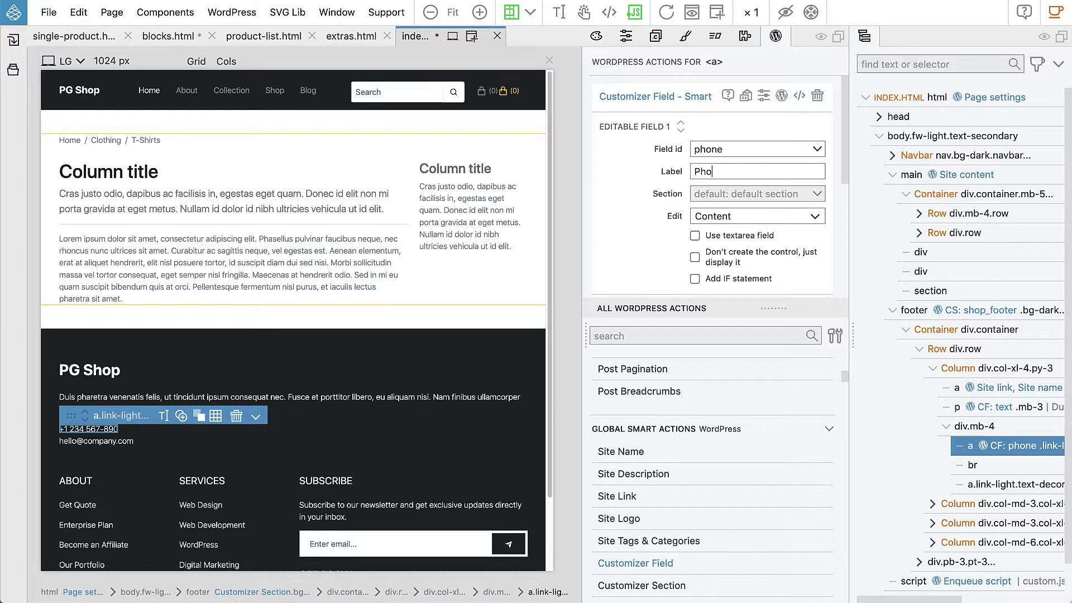
type("ne number")
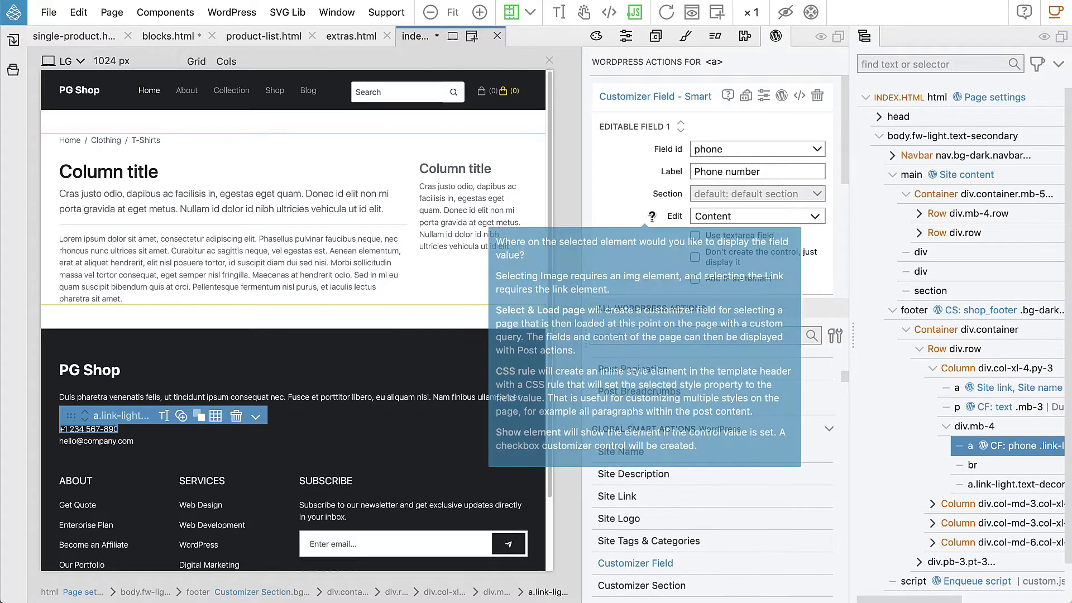
scroll(619, 207, "down", 2)
scroll(622, 205, "down", 3)
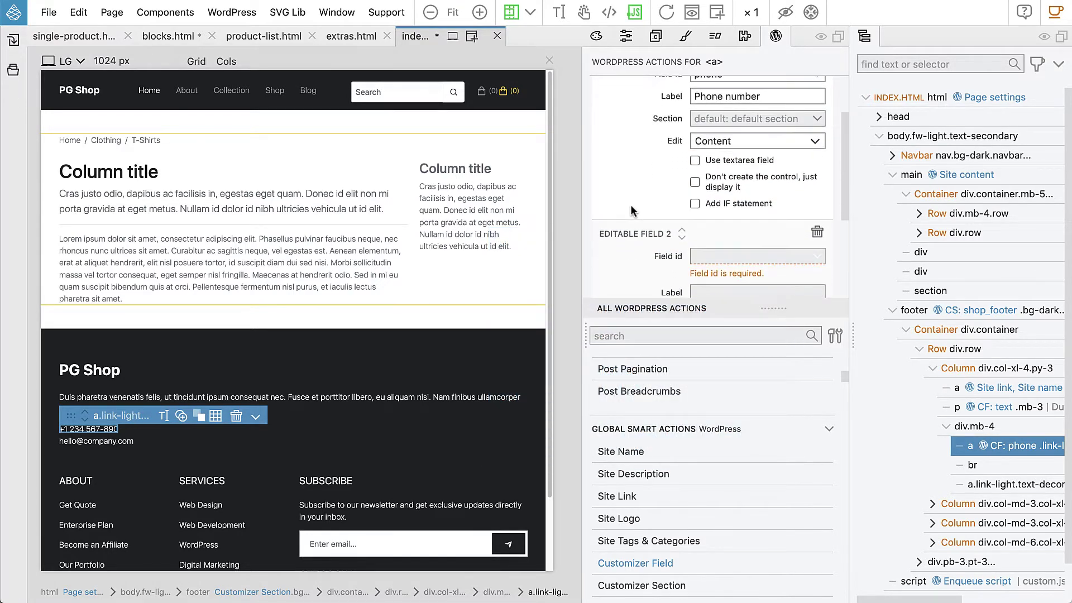
- Configure the phone link's second editable field with id phone_url and label "Phone url"
scroll(665, 213, "down", 1)
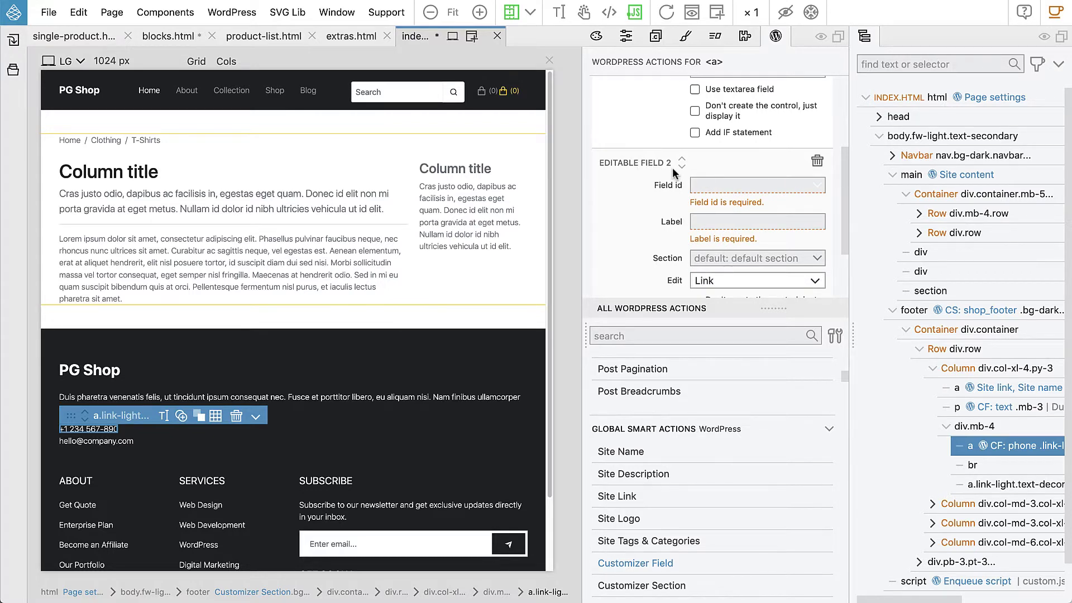
left_click(712, 185)
type("p")
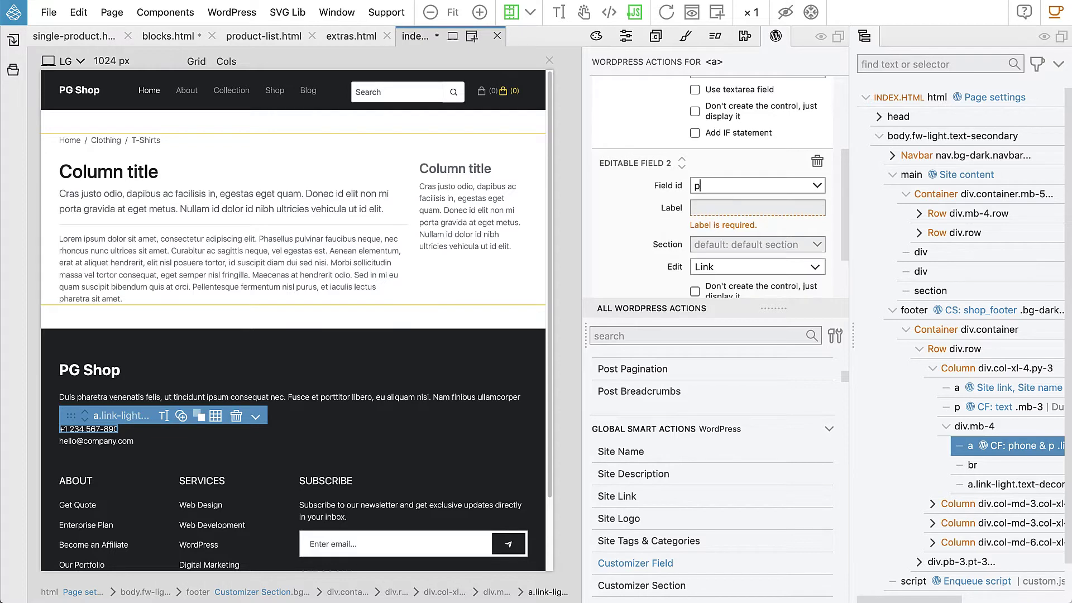
type("hone_url")
left_click(708, 207)
type("Phone url")
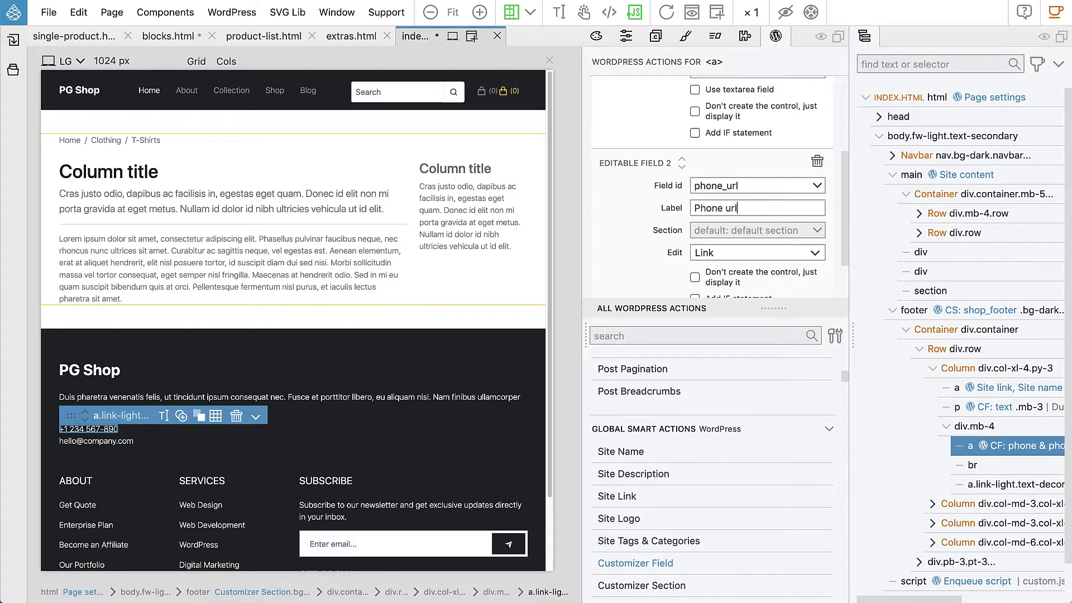
scroll(652, 217, "down", 2)
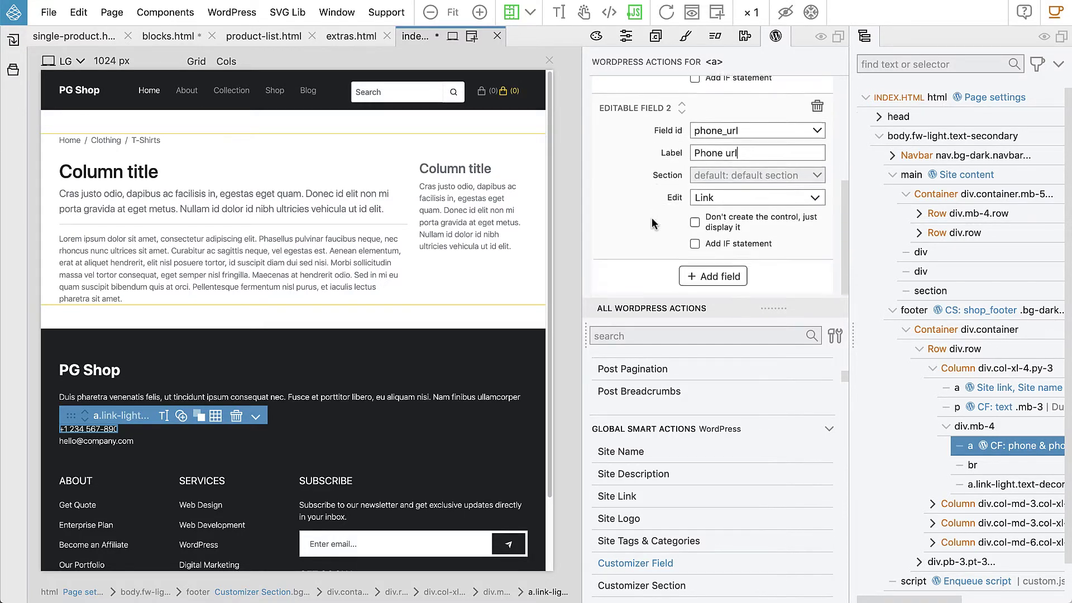
- Add a Customizer Field to the footer's email link with id email and label "Email"
left_click(992, 484)
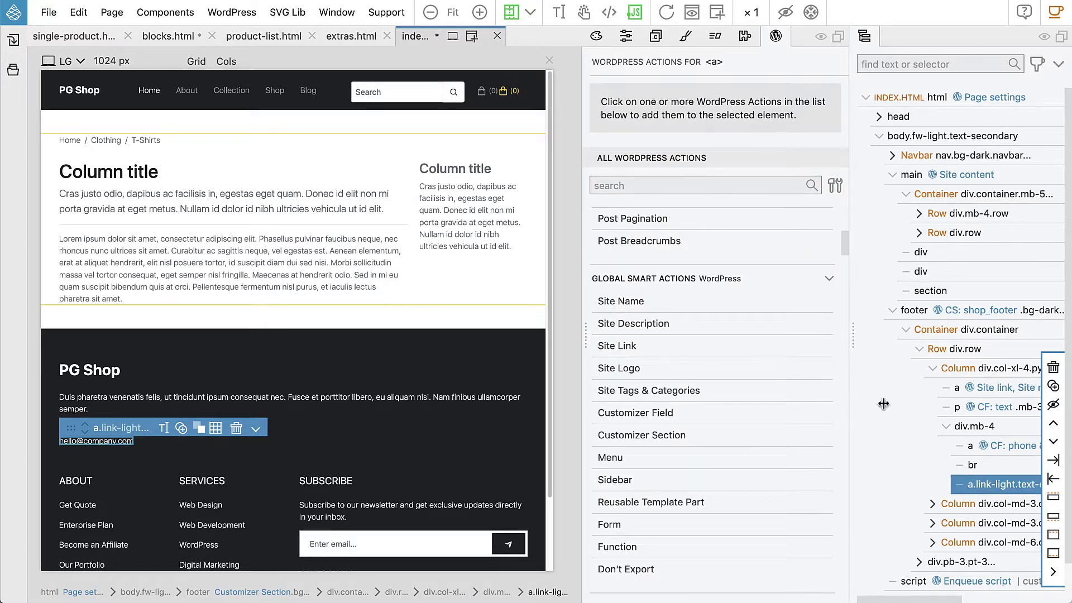
left_click(657, 413)
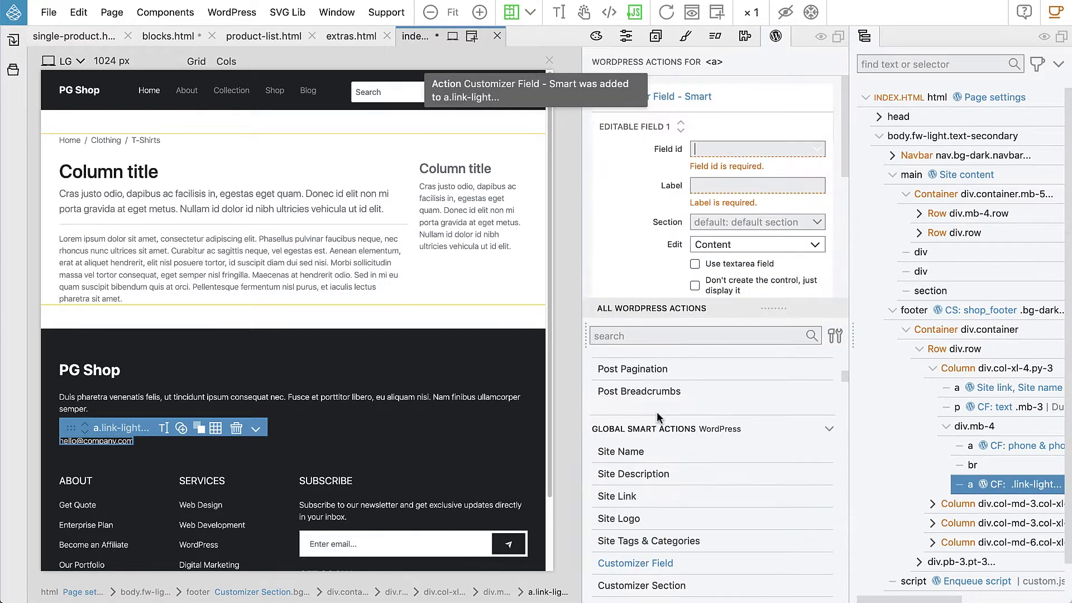
type("email")
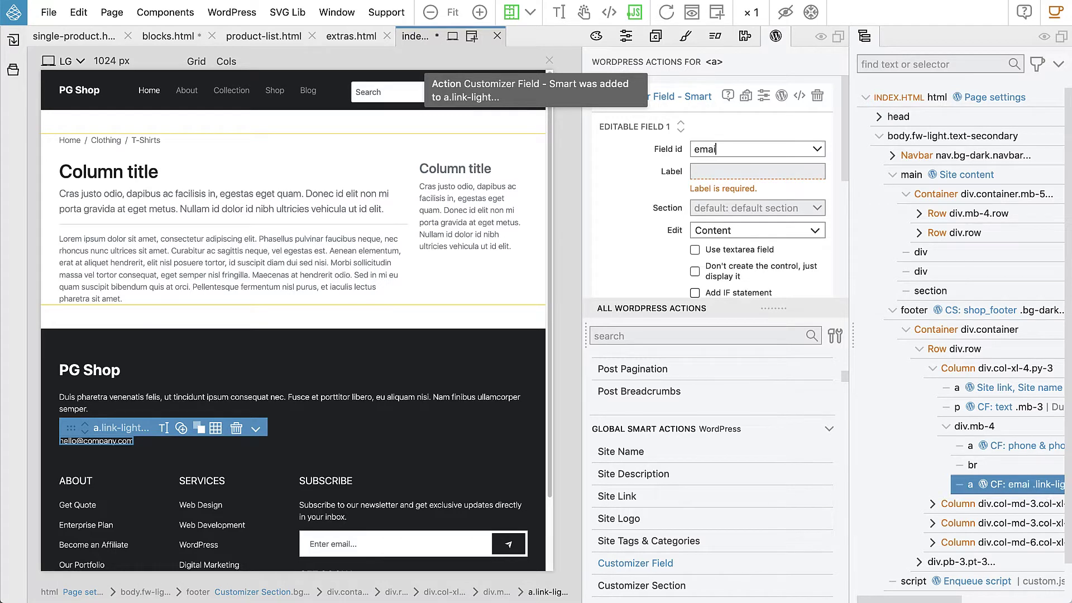
key("Tab")
type("Emai")
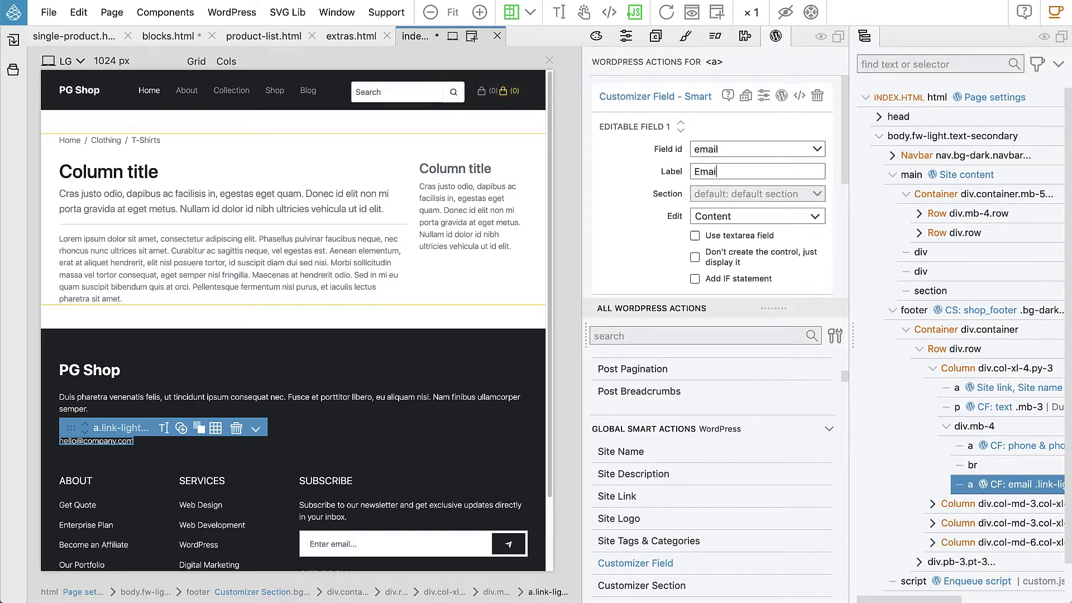
type("l")
- Give the email link a second editable field for its link, with id email_url and label "Email url"
scroll(661, 243, "down", 3)
scroll(660, 247, "down", 1)
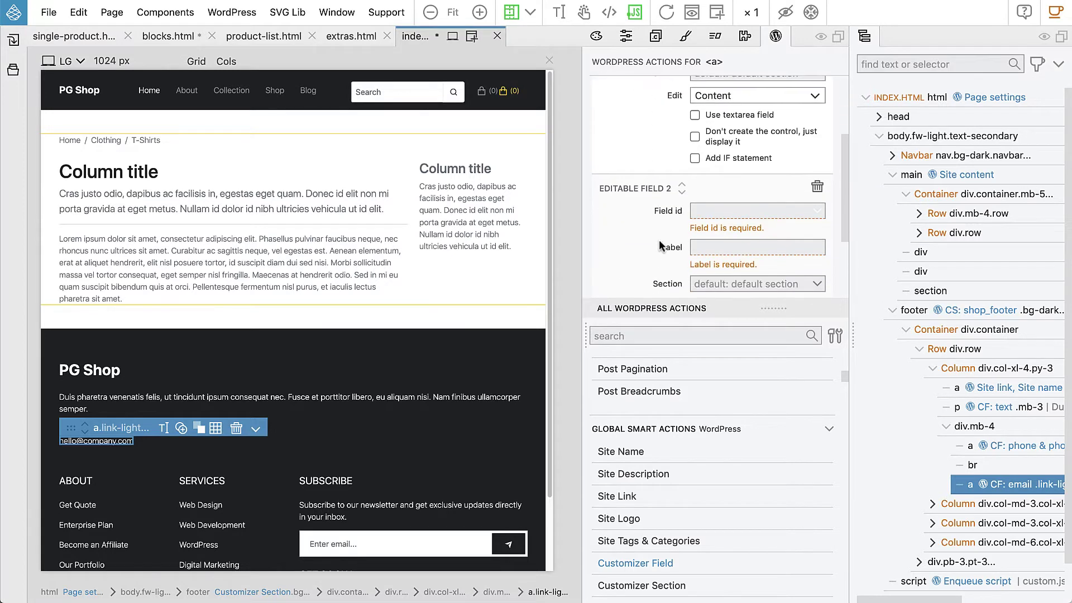
left_click(707, 210)
type("email_url")
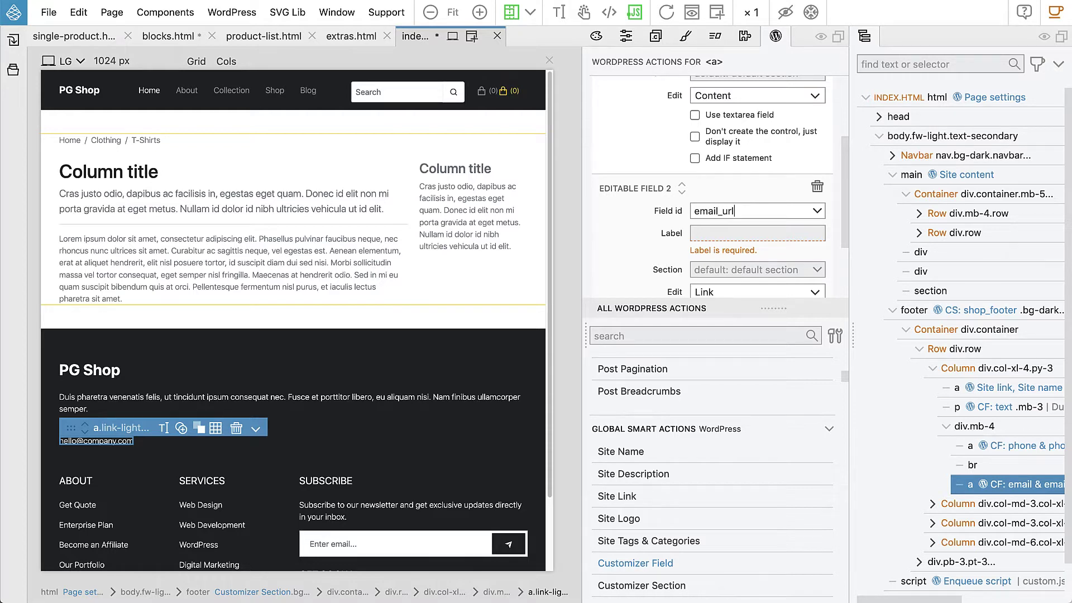
scroll(681, 188, "up", 5)
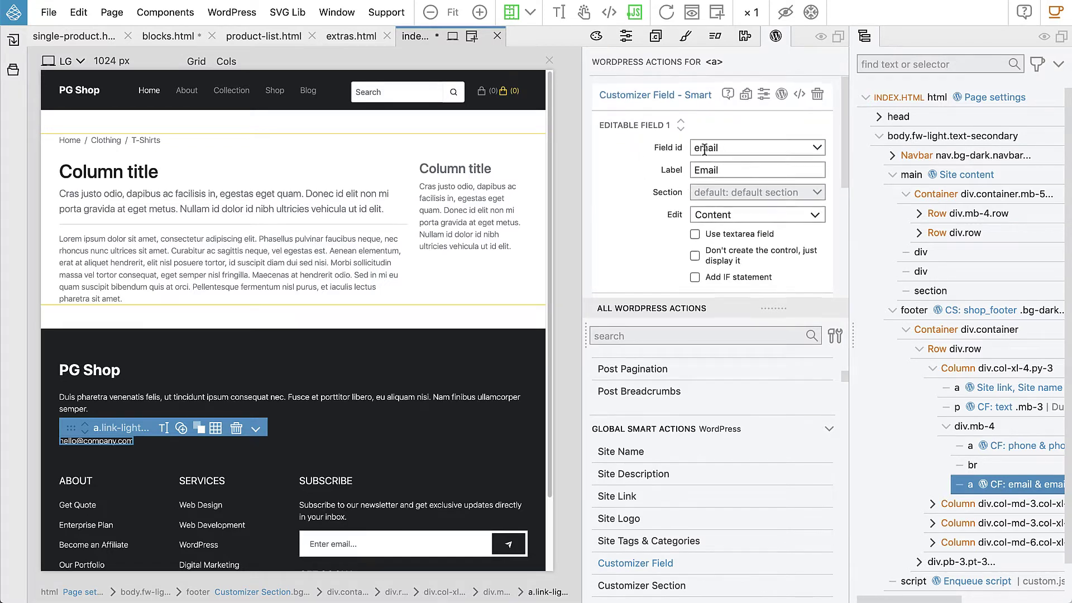
scroll(700, 145, "down", 5)
scroll(703, 149, "down", 1)
left_click(706, 210)
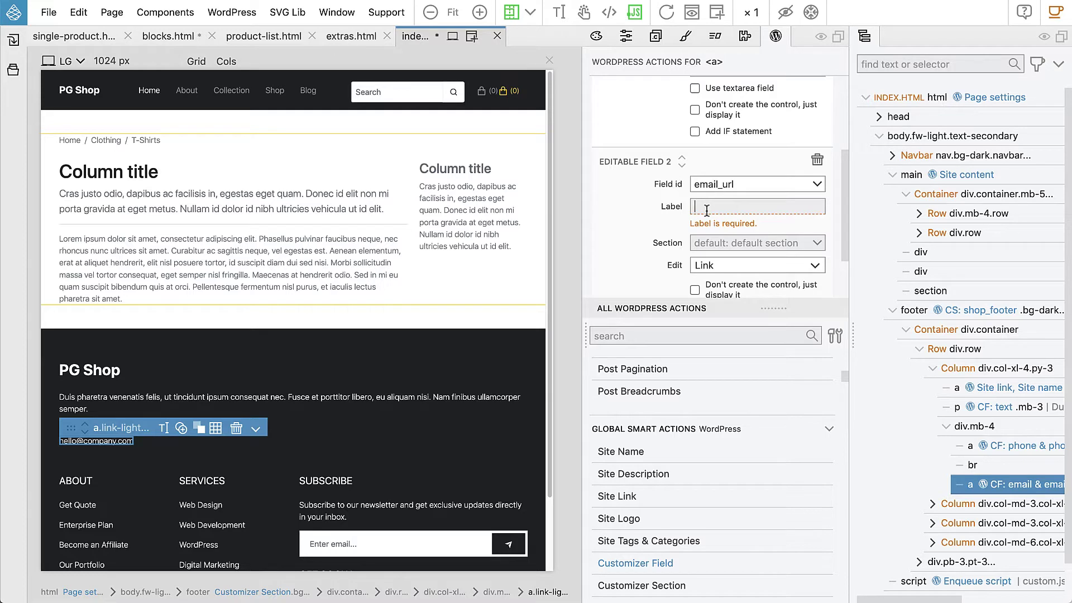
type("E")
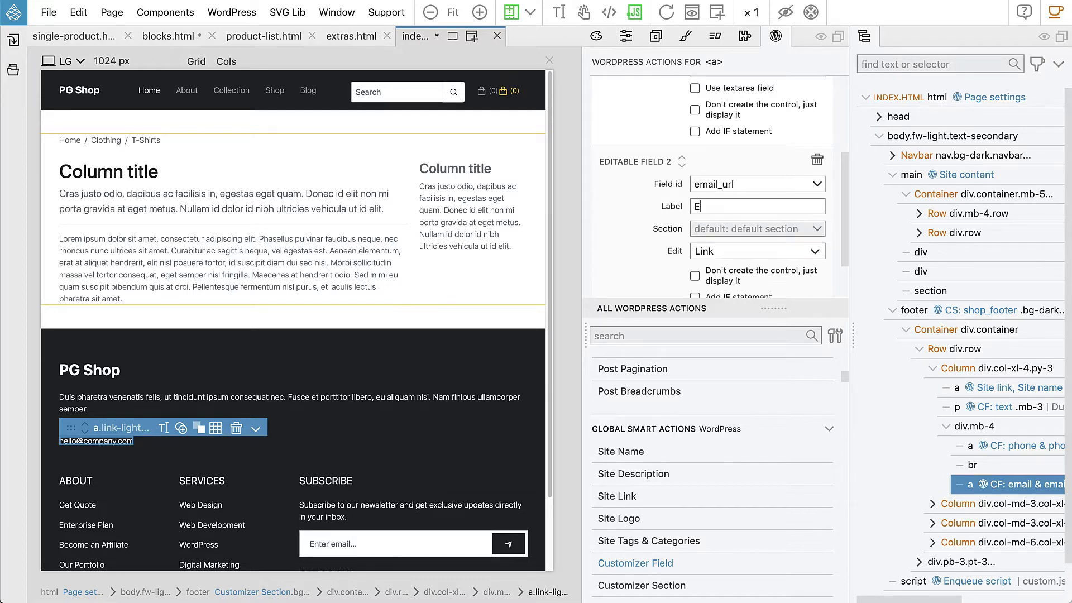
type("mail url")
mouse_move(667, 248)
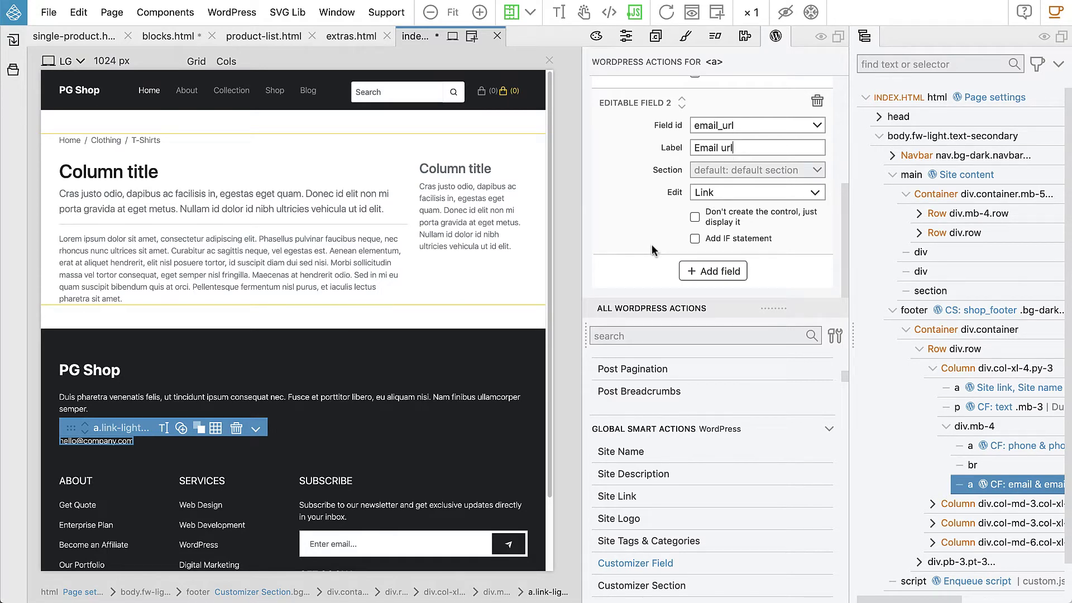
- Add a Customizer Field to the footer's About heading with id colum1_heading and label "Column 1 Heading"
scroll(356, 373, "down", 3)
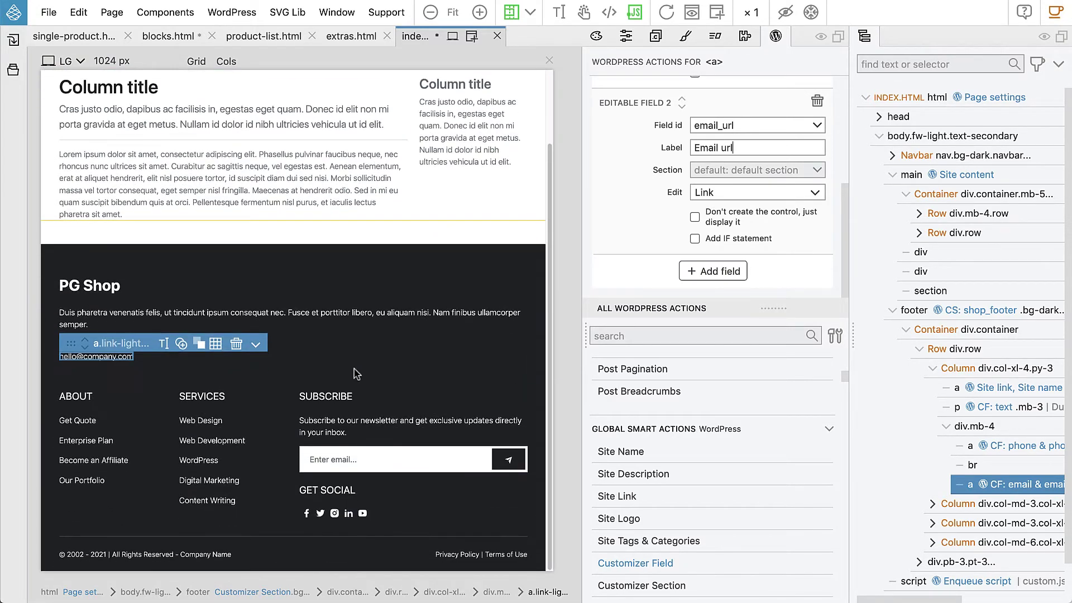
left_click(85, 398)
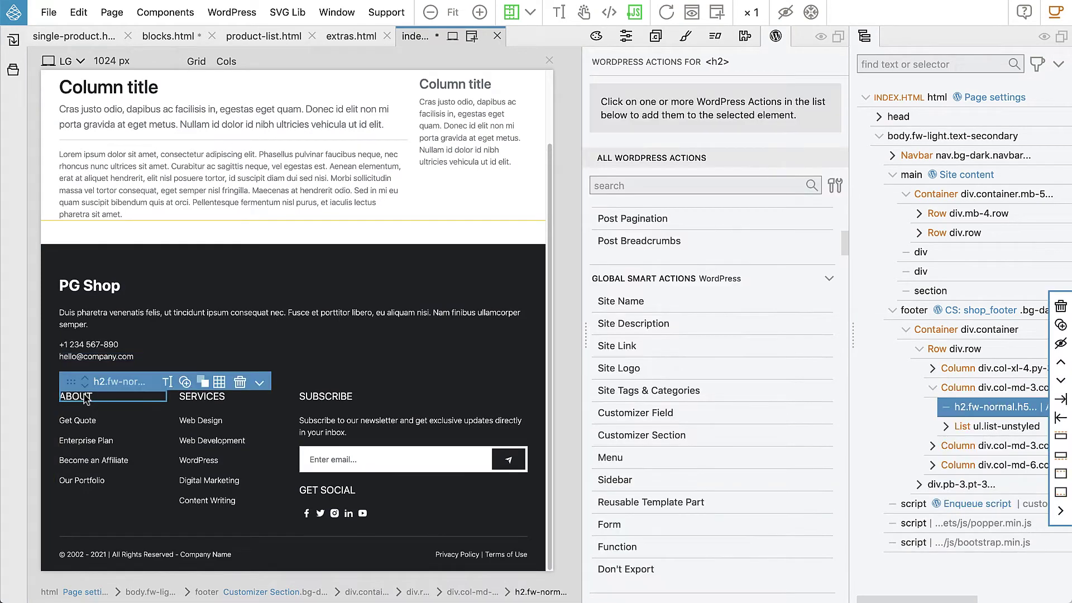
left_click(634, 412)
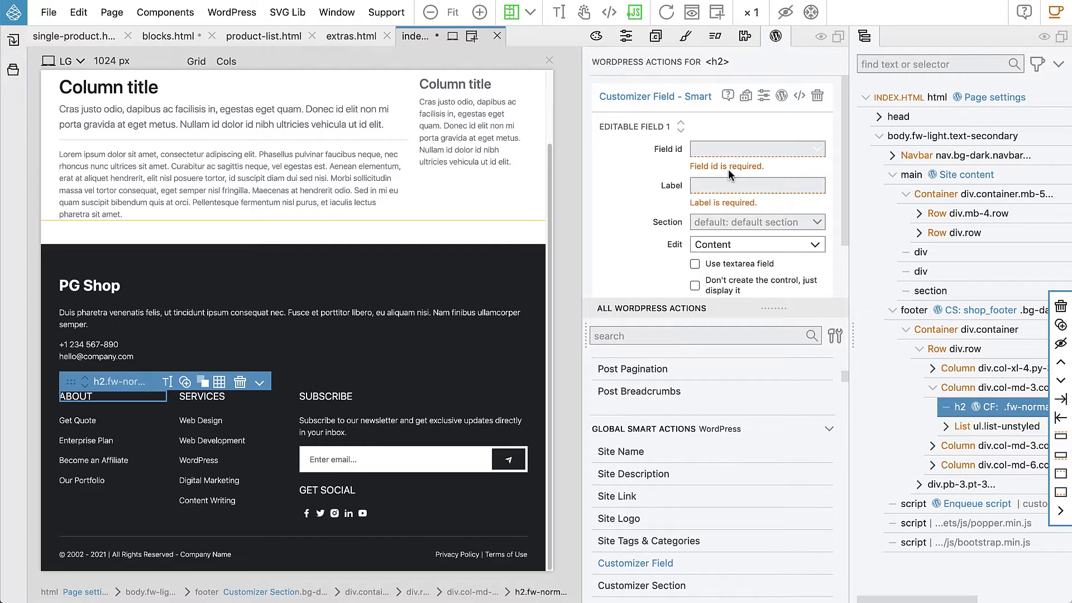
type("colum")
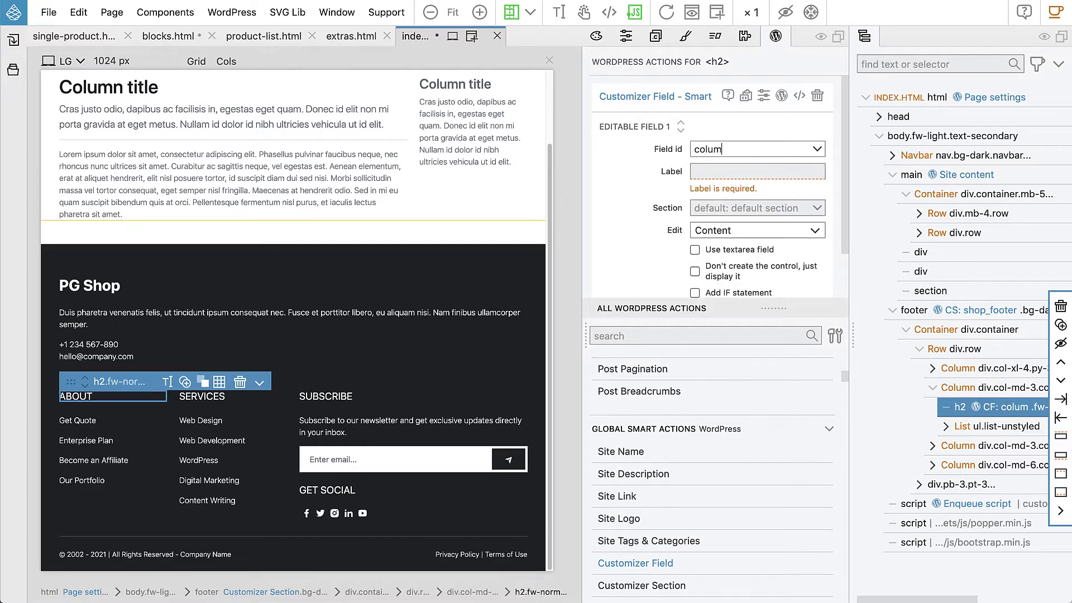
type("1_headingCol")
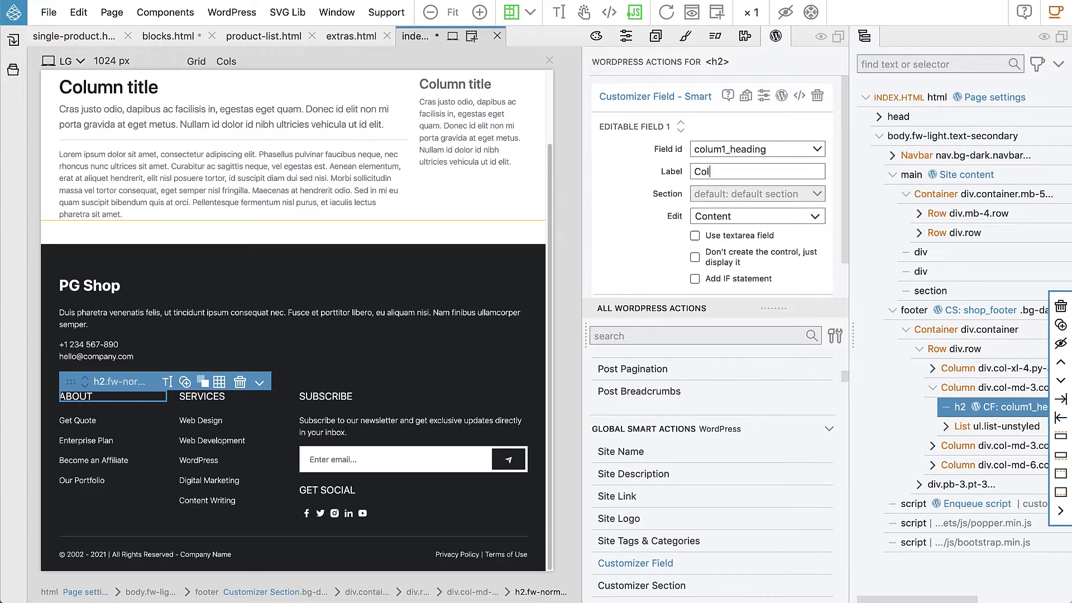
type("umn 1 Heading")
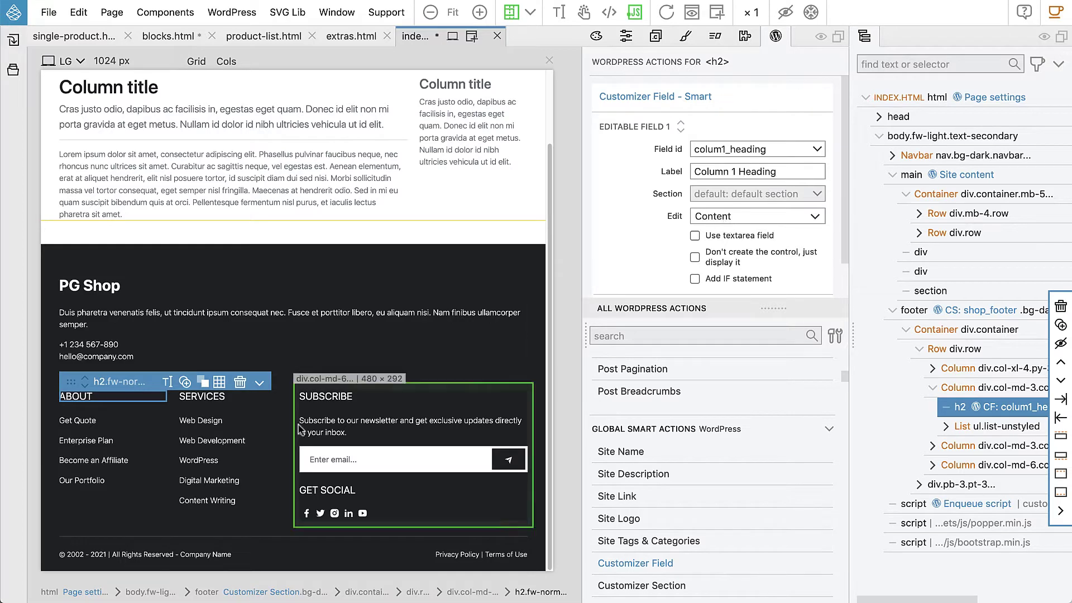
- Add a Customizer Field to the footer's Services heading with id column2_heading and label "Column 2 Heading"
left_click(201, 400)
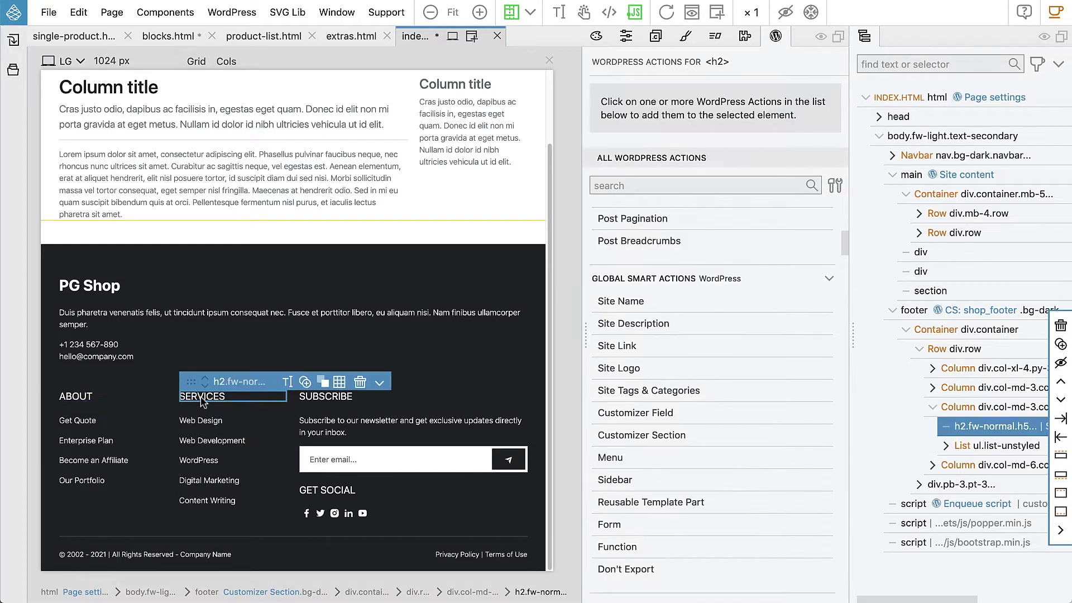
left_click(642, 412)
type("colu")
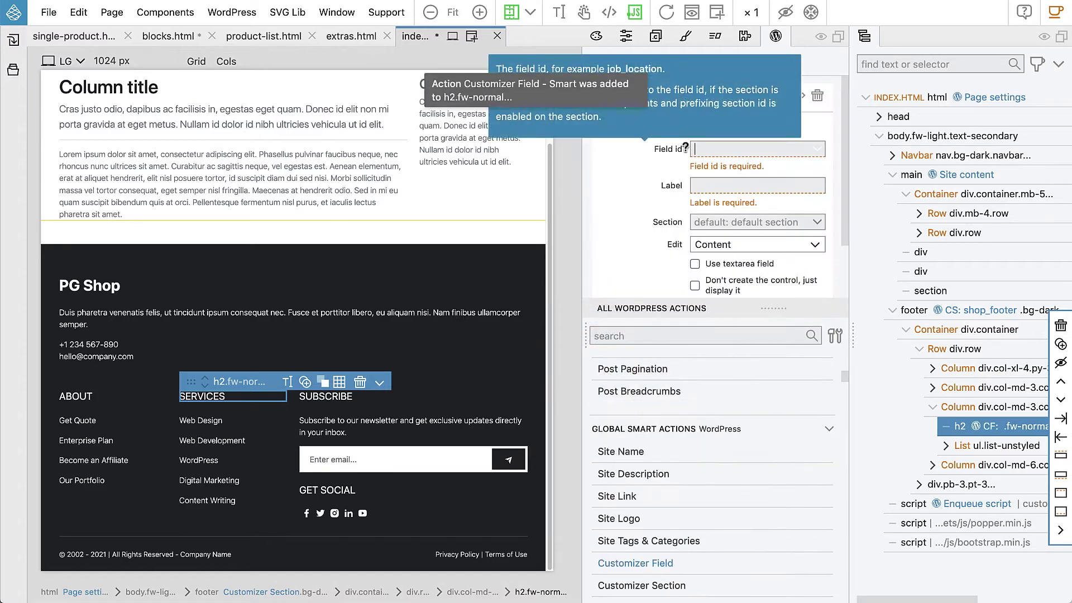
type("mn2")
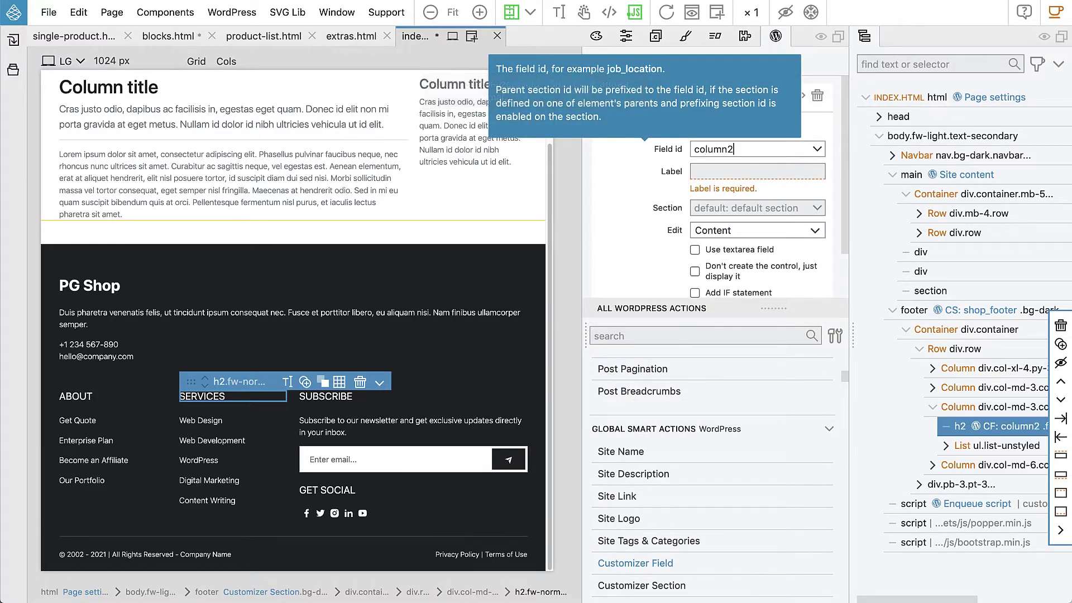
type("_heading")
left_click(756, 171)
type("Co")
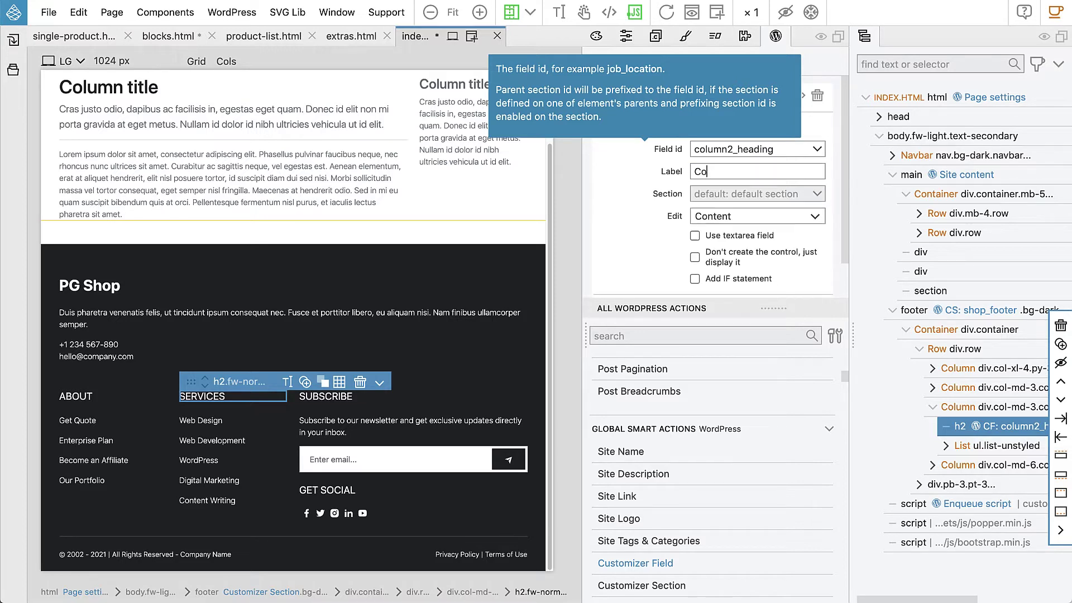
type("lumn 2 Heading")
- Add a Customizer Field to the footer's Subscribe heading with id column3_heading and label "Column 3 Heading"
left_click(336, 403)
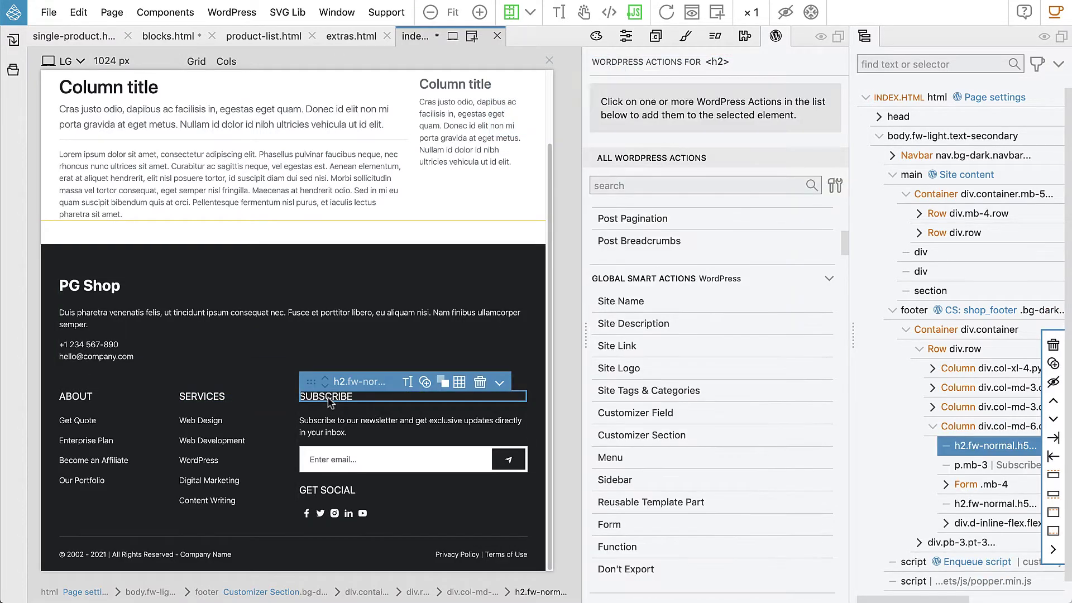
left_click(634, 413)
left_click(709, 149)
type("co")
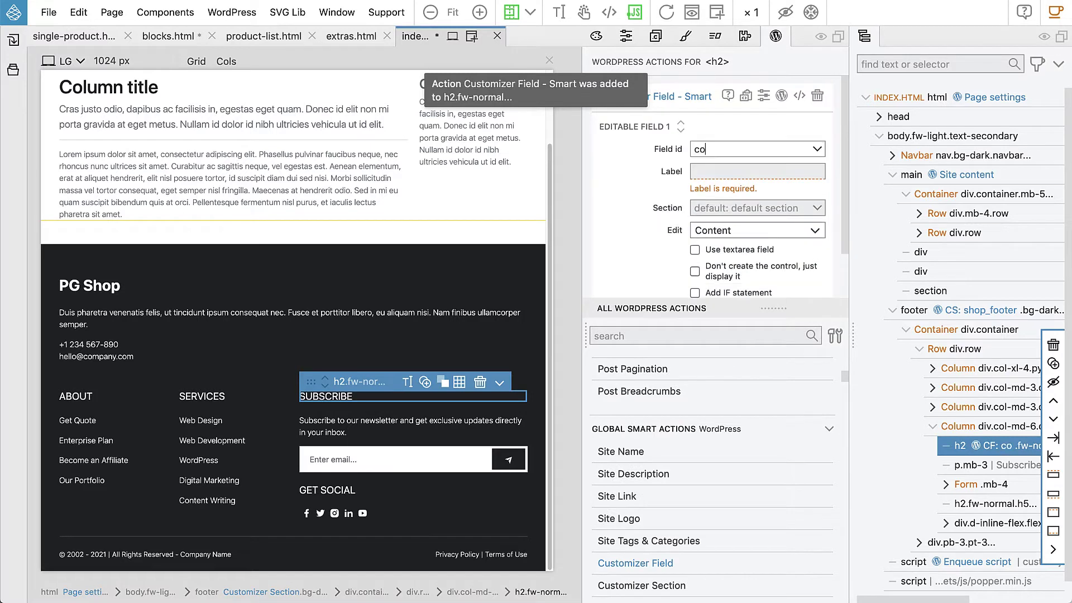
type("lumn3_heading")
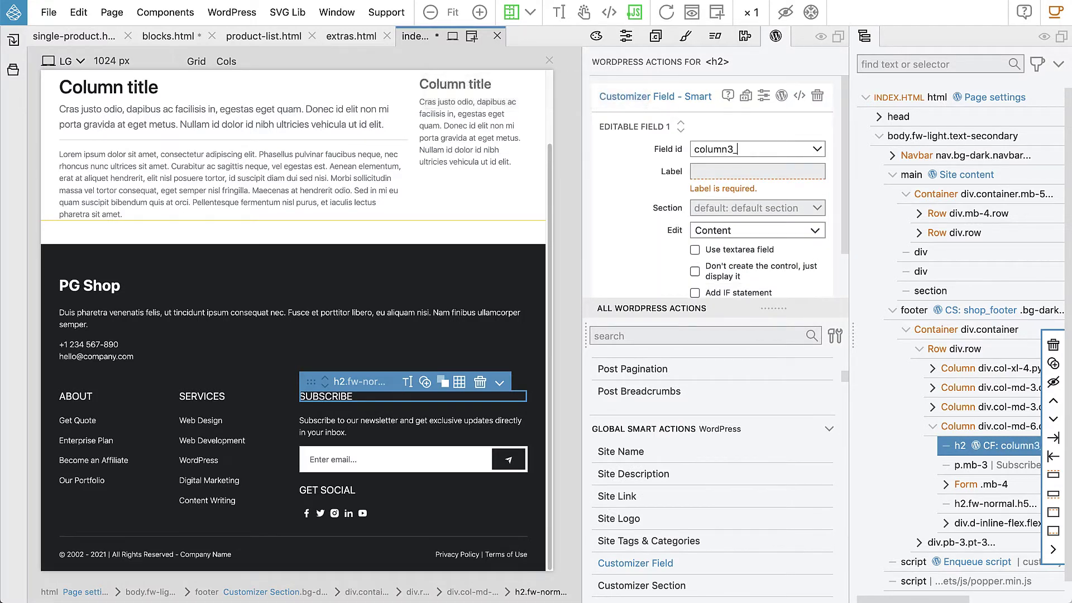
key("Tab")
type("Column ")
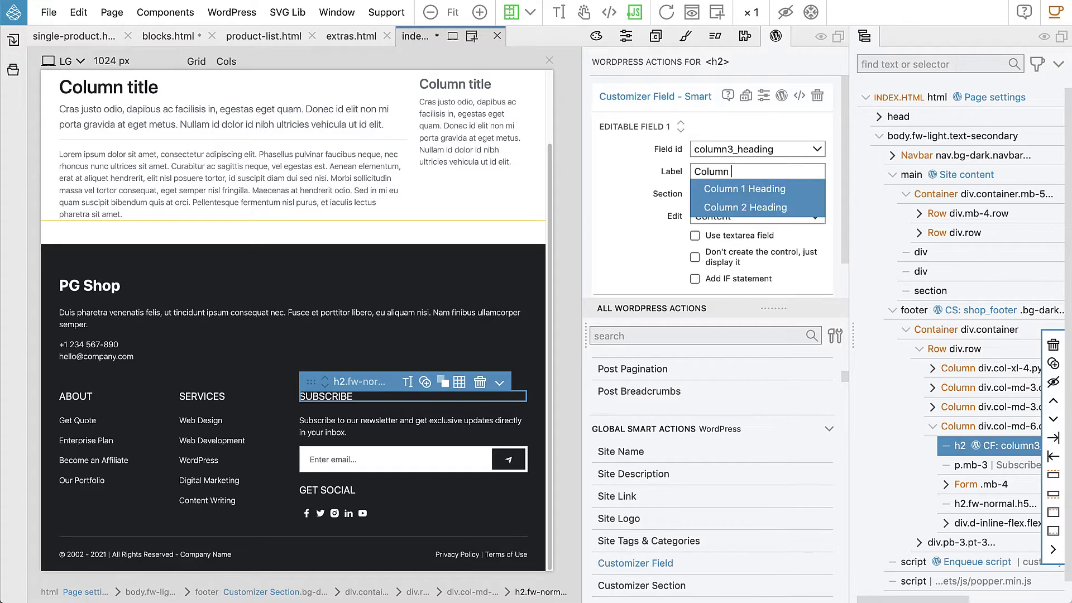
type("3 Heading")
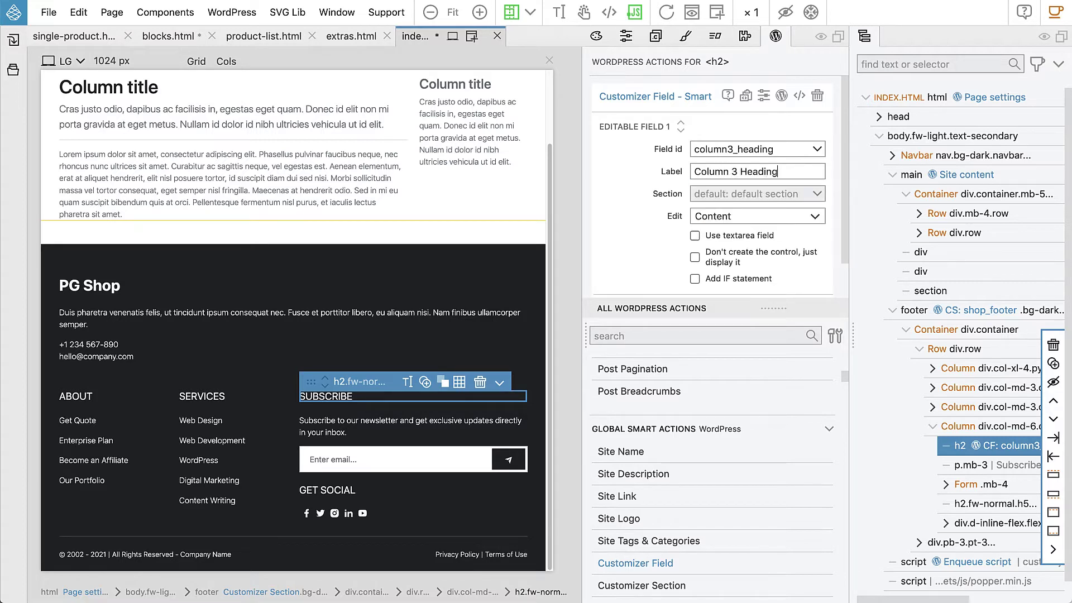
- Add a Menu action to the footer's About list with location footer_1, registered with the description "Footer Menu 1"
left_click(87, 427)
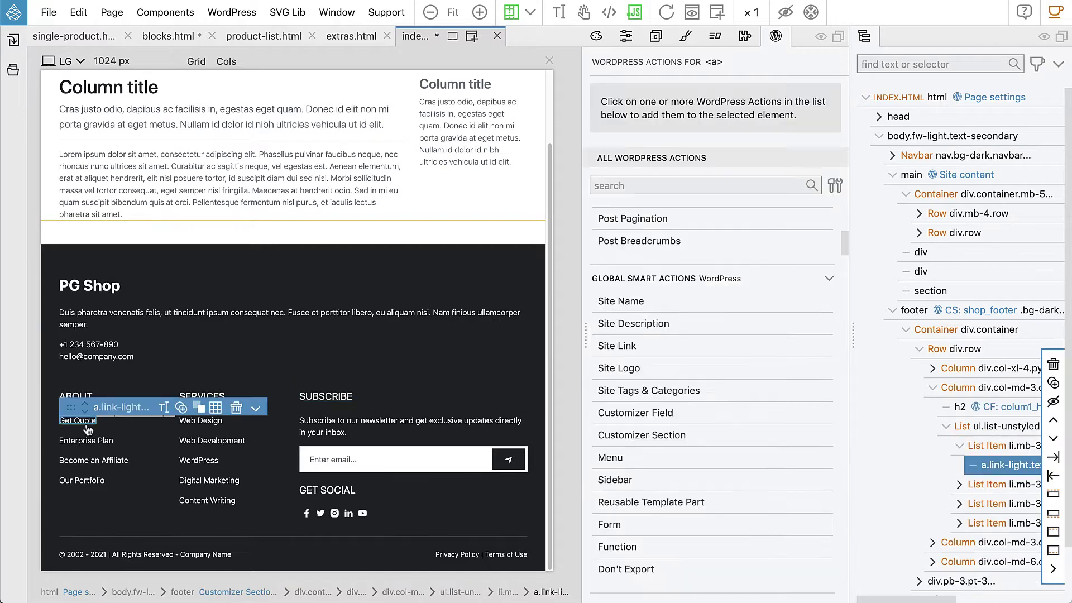
left_click(987, 429)
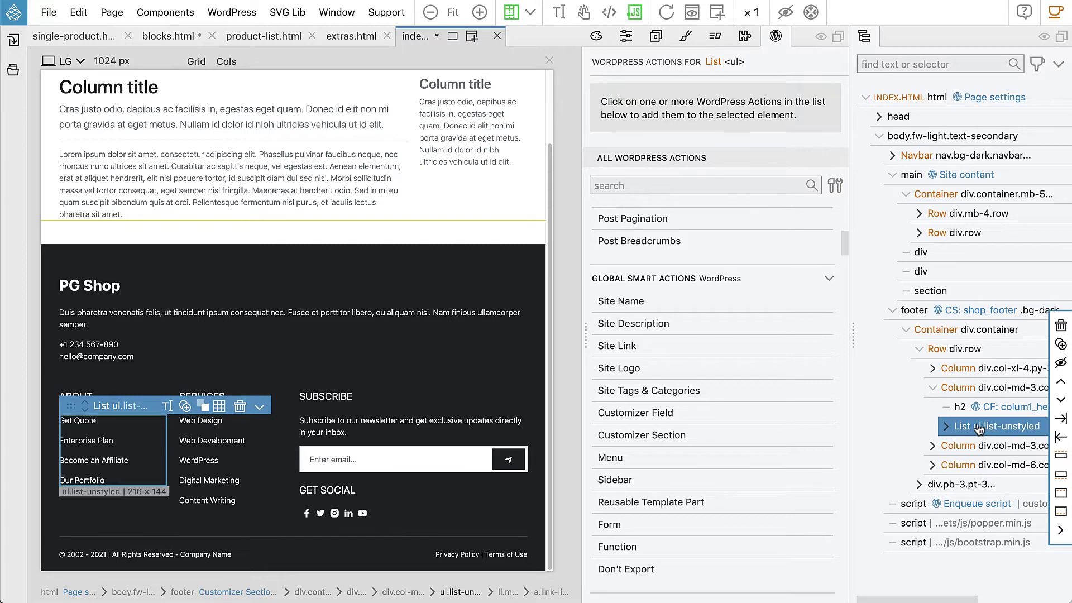
left_click(610, 458)
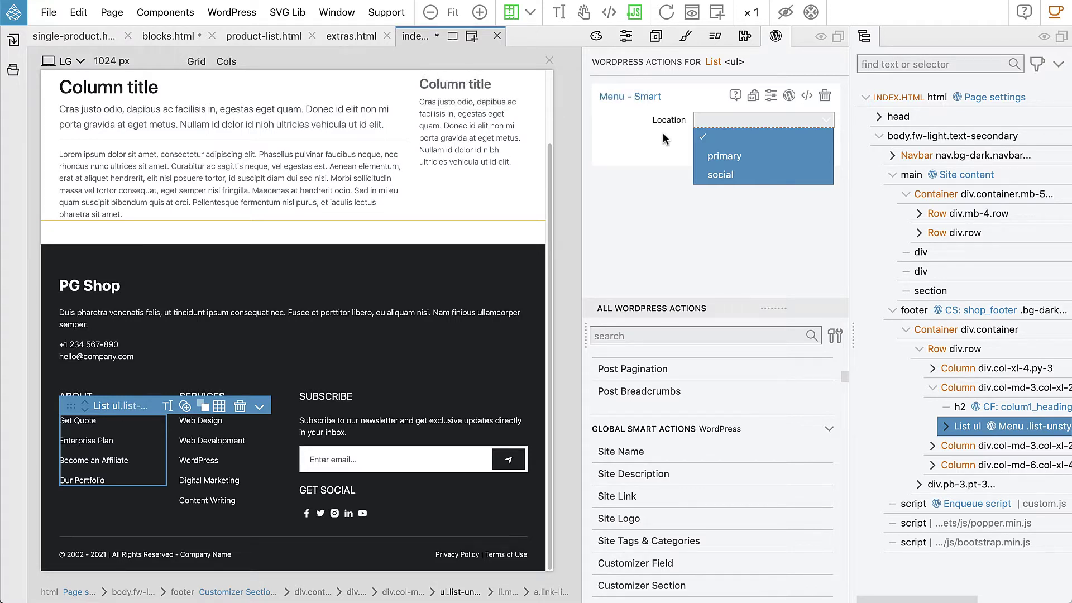
type("footer_1")
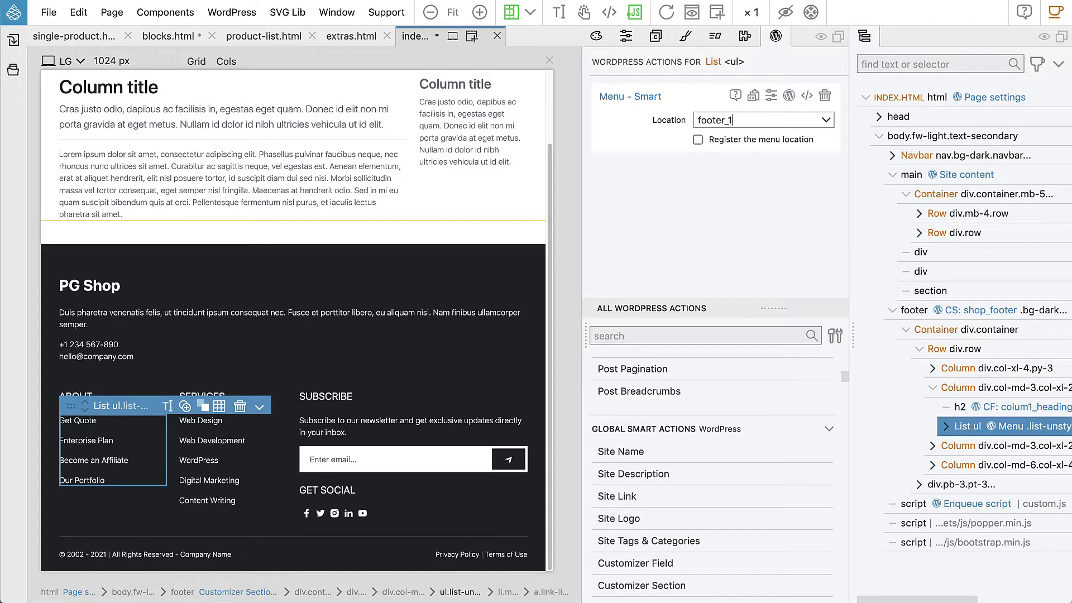
left_click(697, 139)
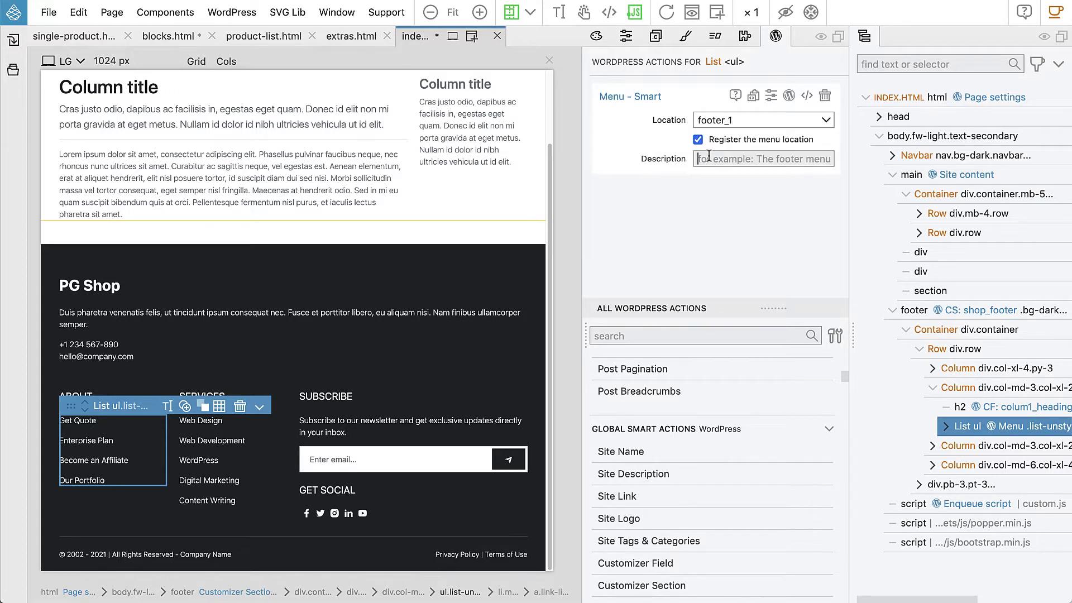
left_click(708, 156)
type("Footer M")
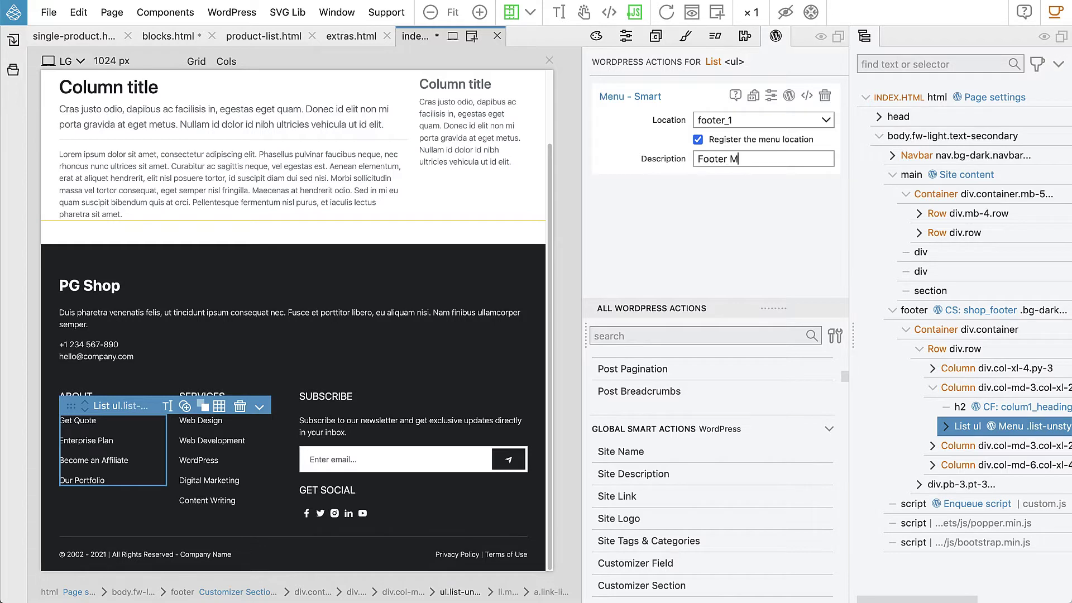
type("enu 1")
- Add a Menu action to the footer's Services list with location footer_2, checking the About list's menu location for reference
left_click(935, 450)
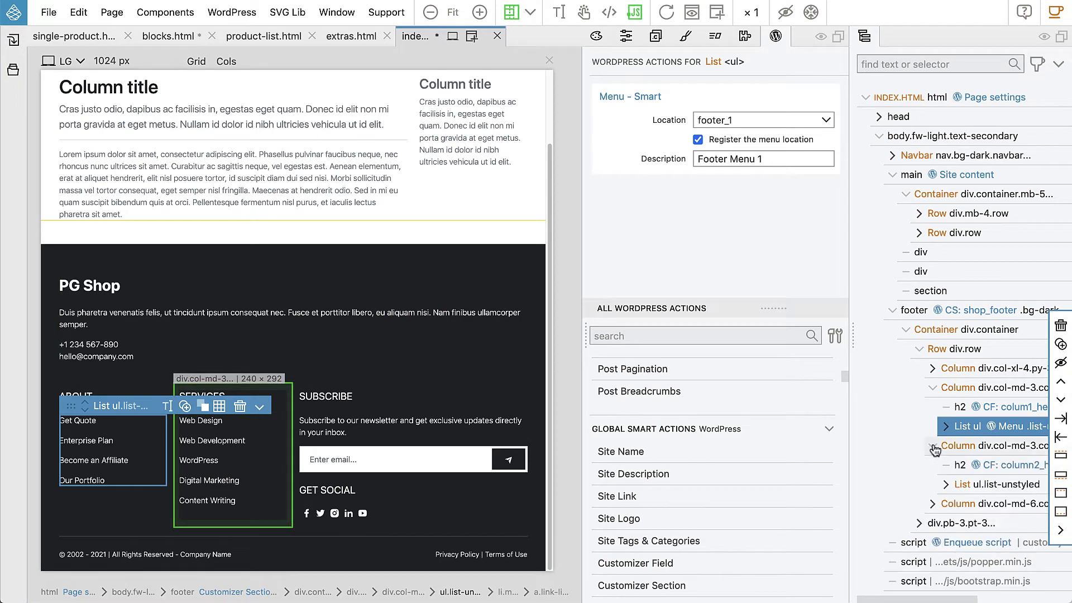
left_click(974, 485)
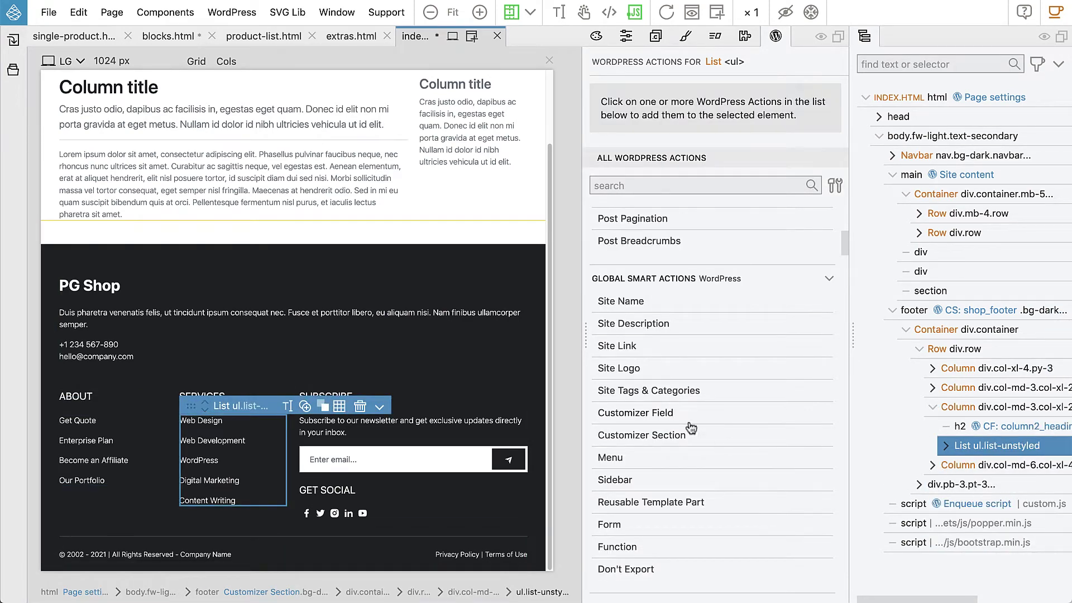
left_click(613, 461)
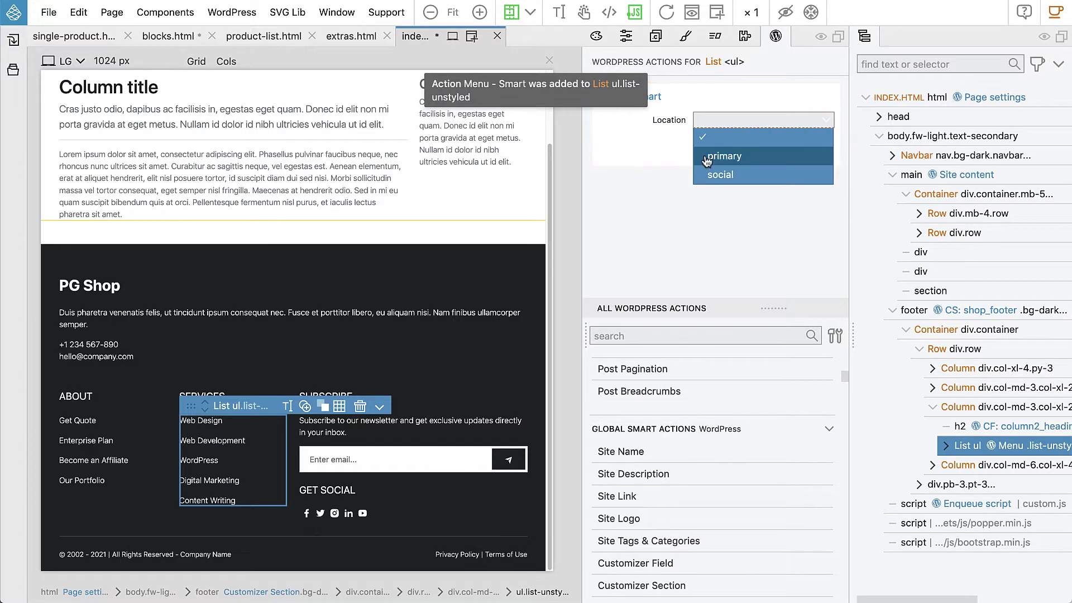
type("footer_")
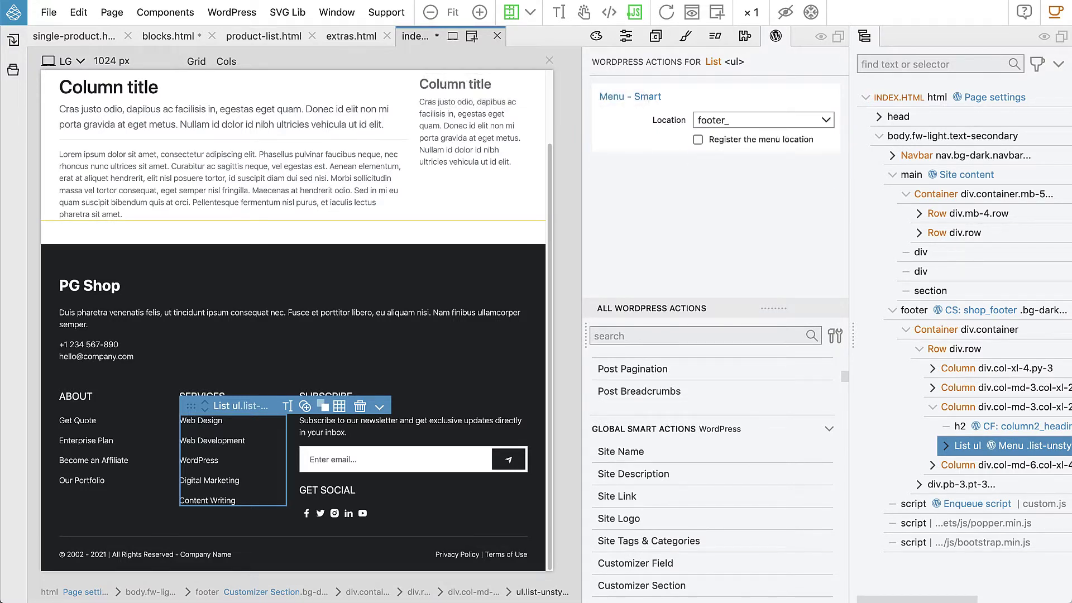
left_click(932, 388)
left_click(972, 412)
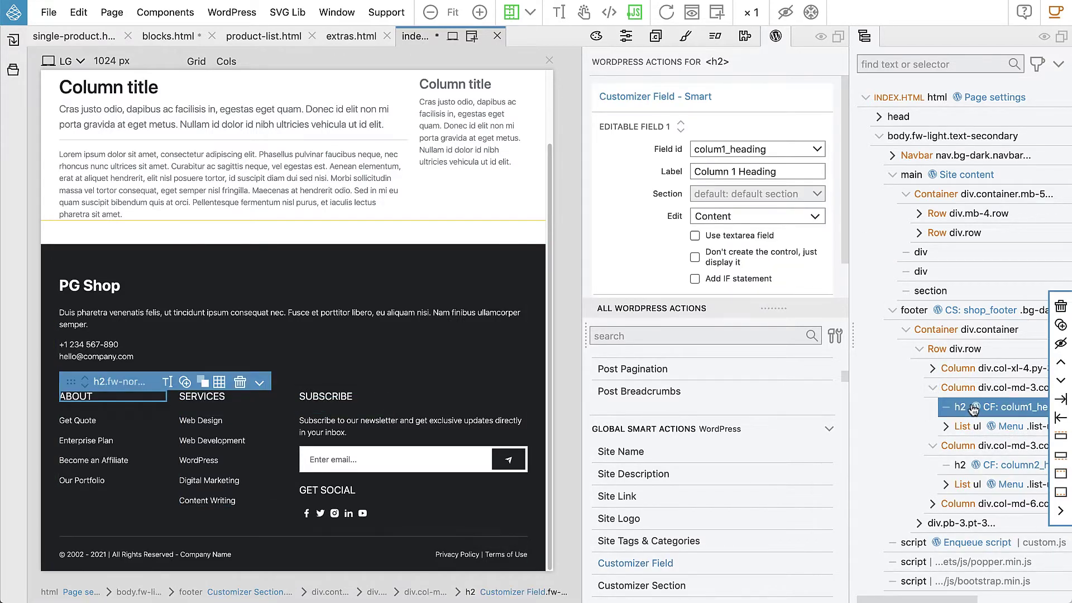
left_click(972, 426)
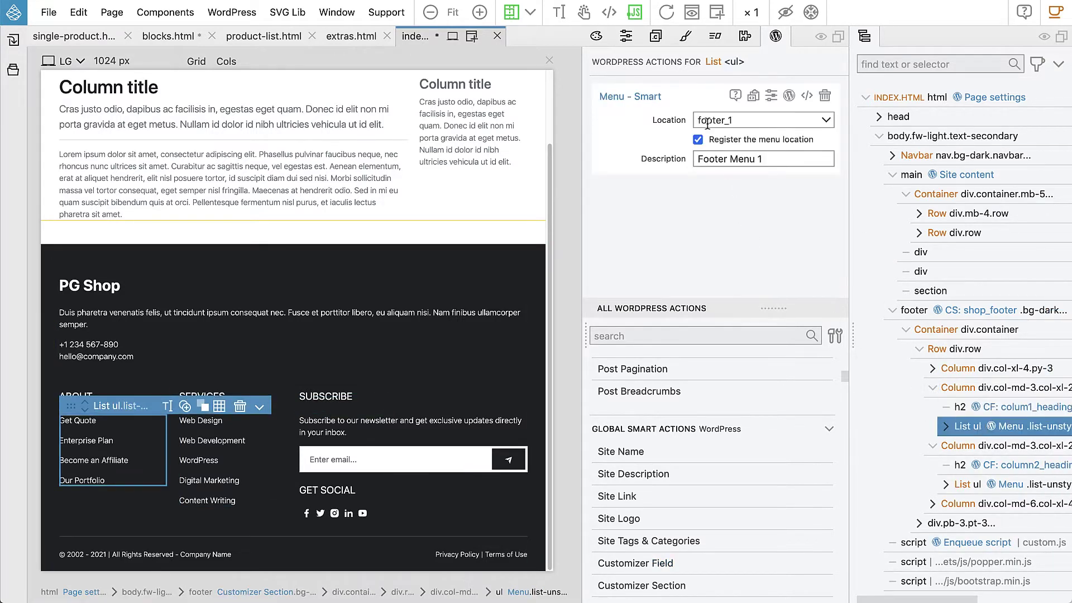
left_click(987, 484)
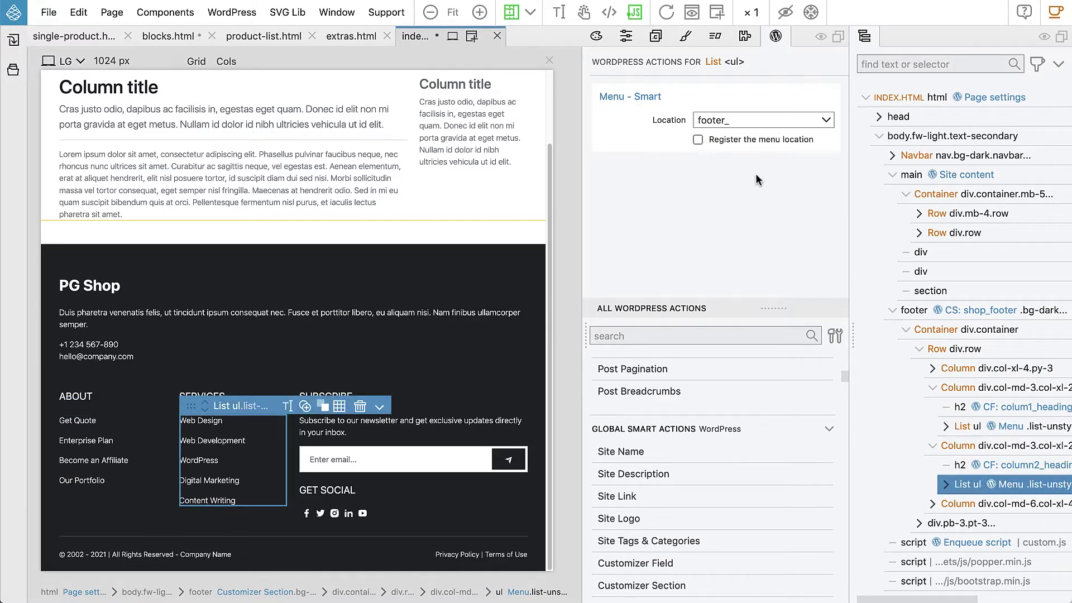
type("2")
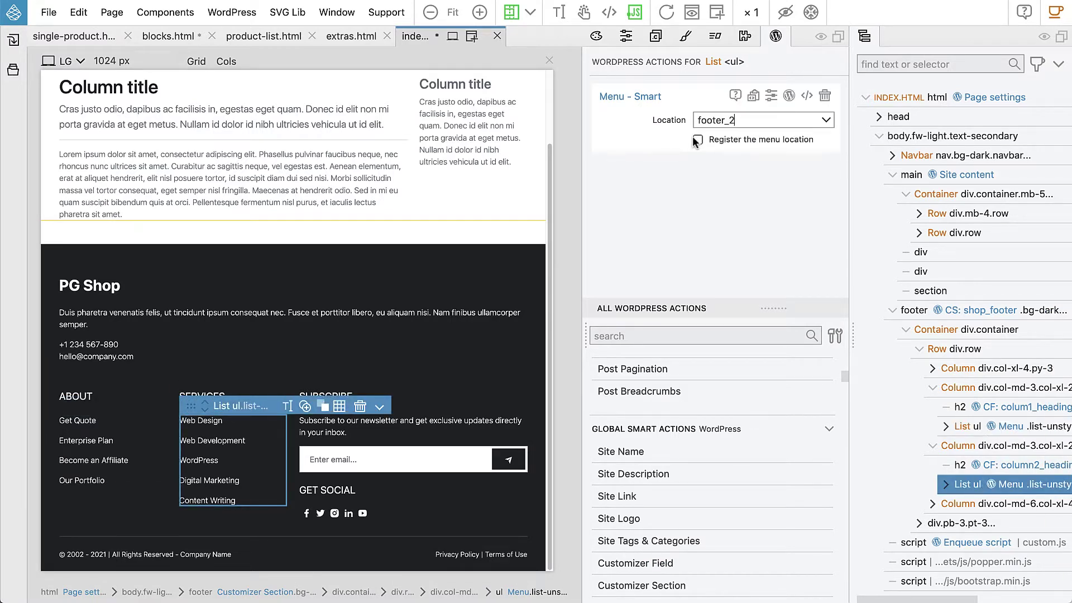
- Register the Services list's menu location with the description "Footer Menu 2"
left_click(697, 140)
left_click(729, 160)
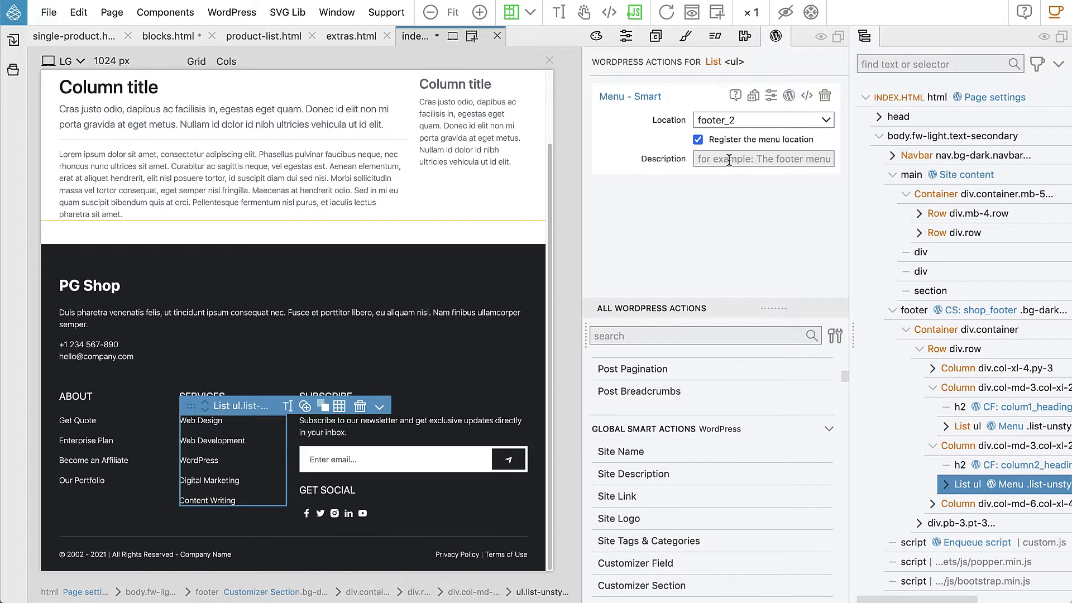
type("Footer M")
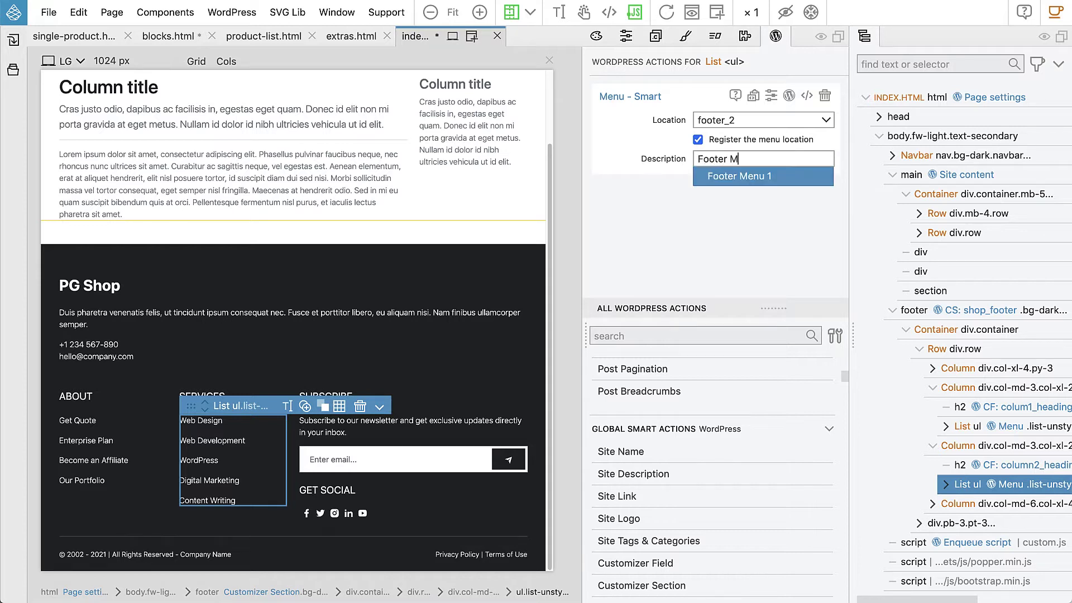
type("enu 2")
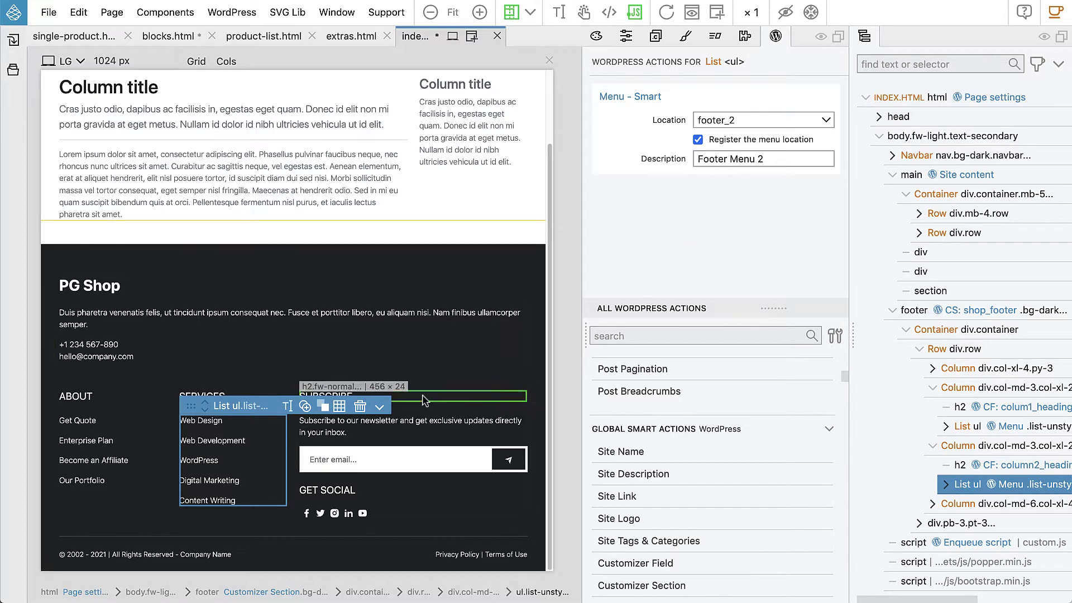
- Add a Customizer Field to the newsletter paragraph under Subscribe with id subscribe_text and label "Subscribe text"
left_click(380, 429)
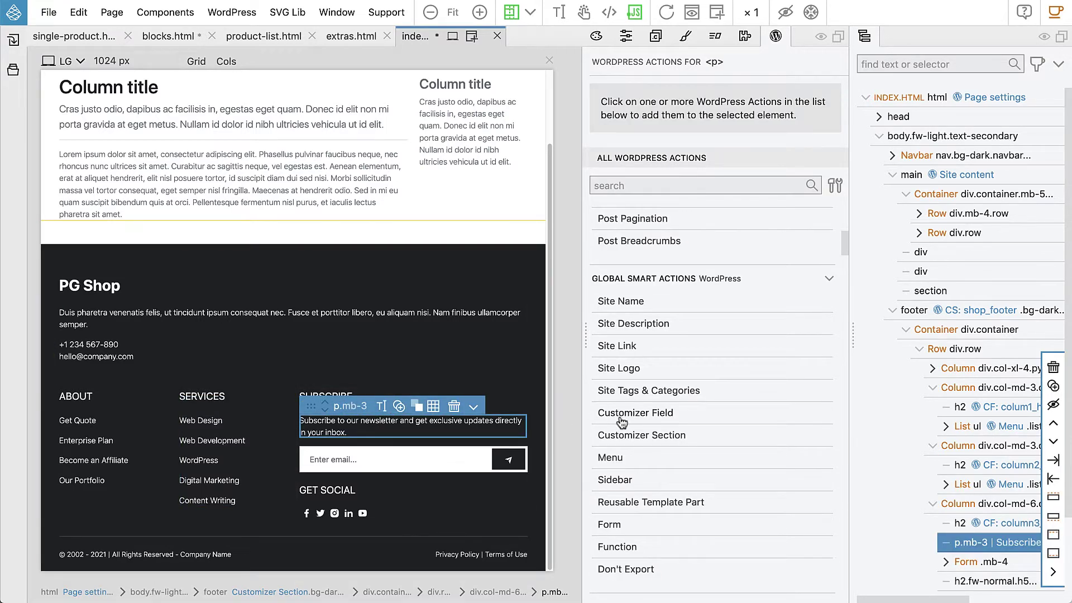
left_click(637, 413)
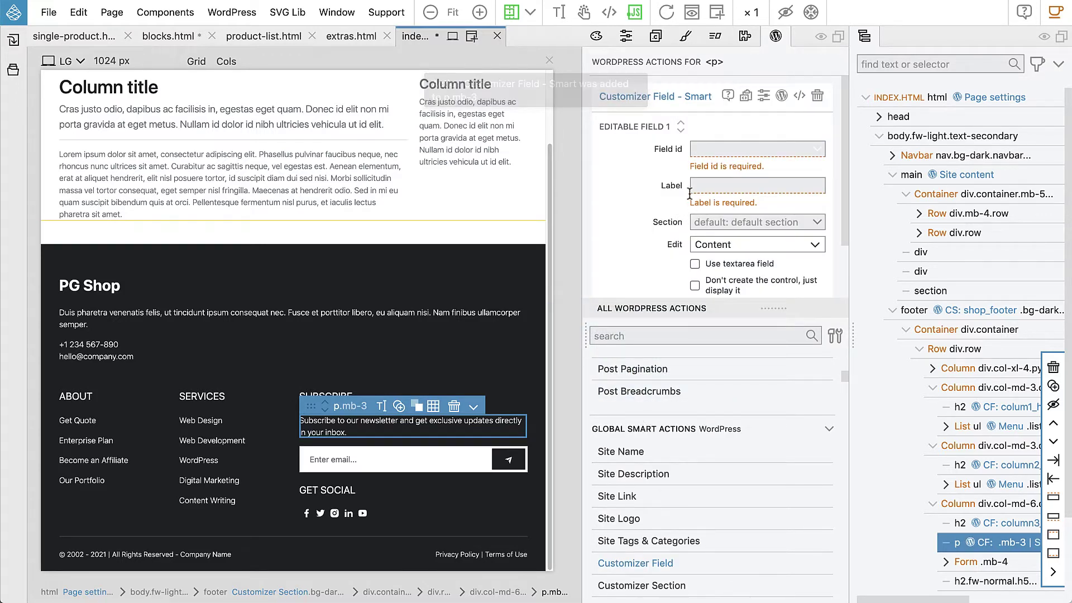
type("s")
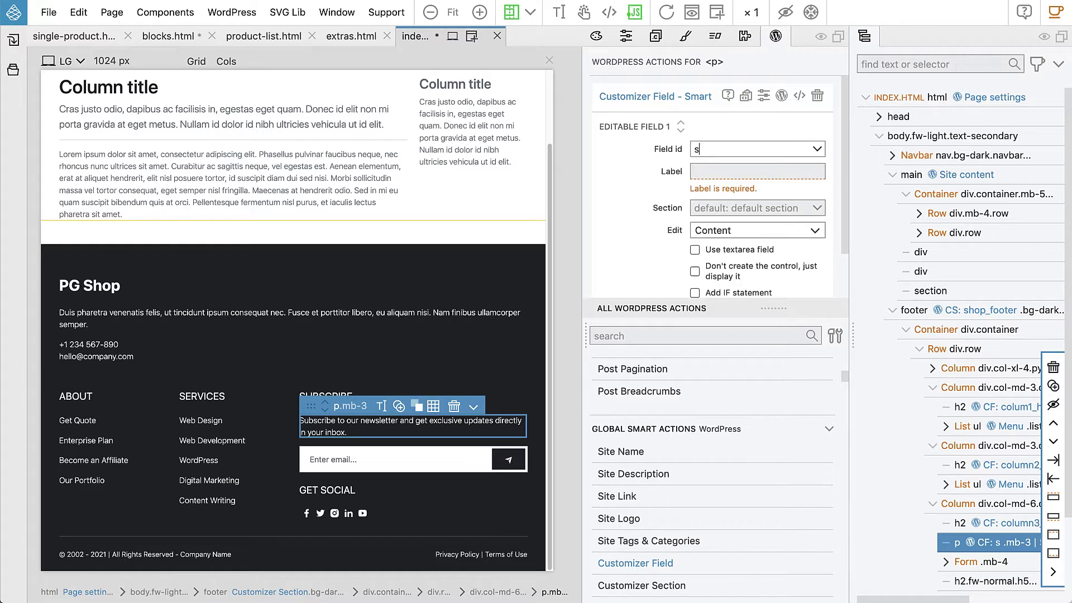
type("ubscribe_text")
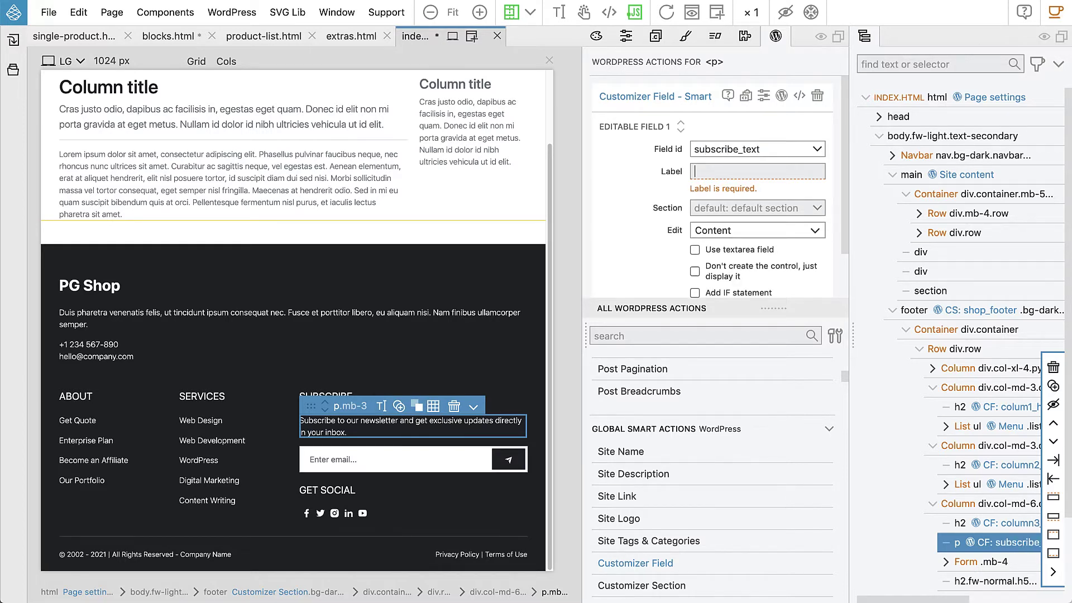
type("Subscrib")
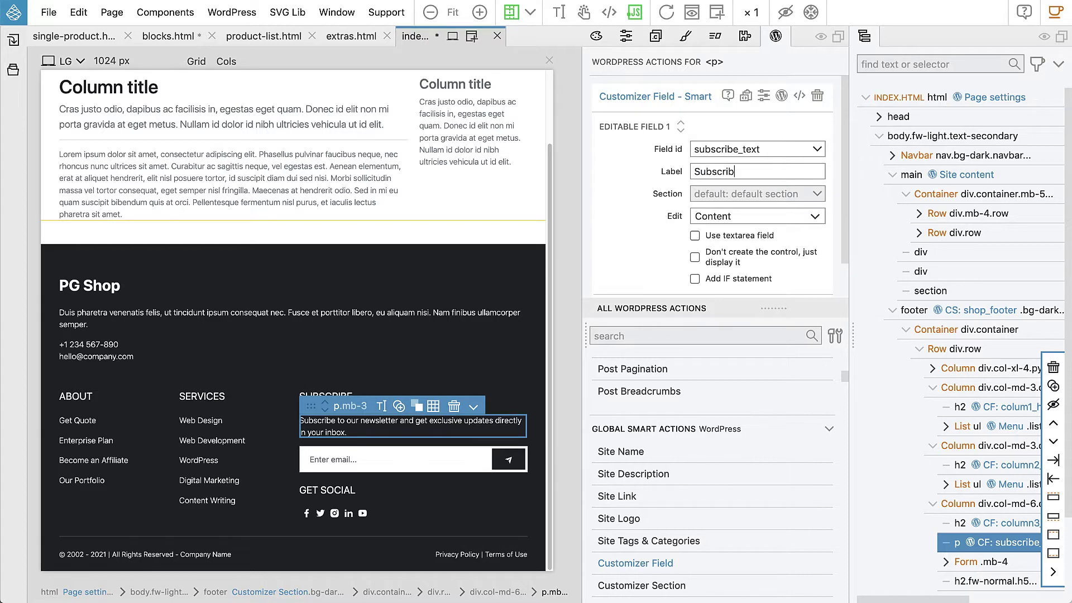
type("e text")
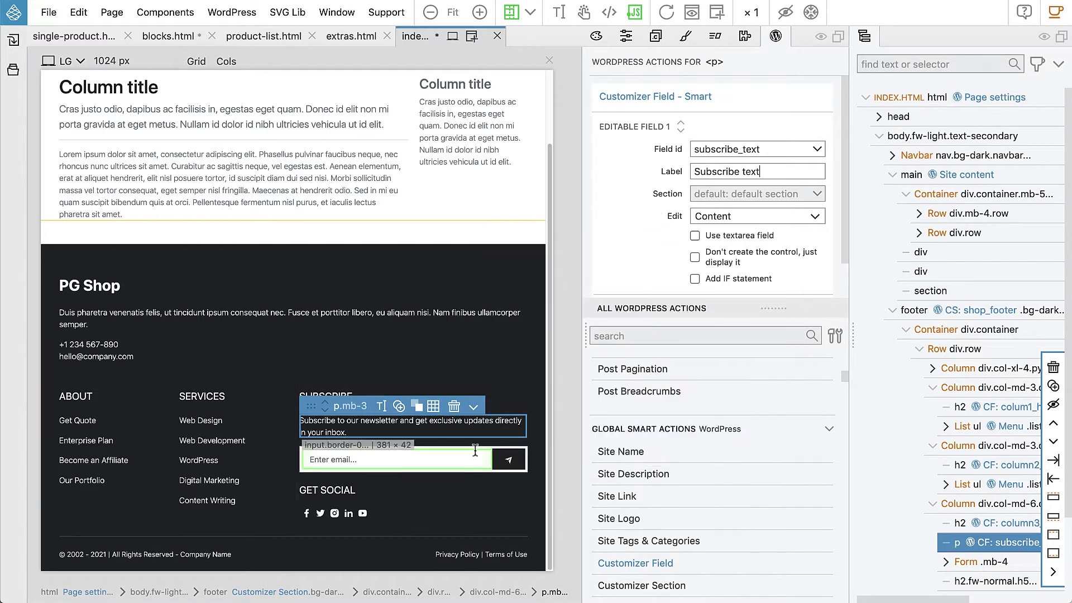
- Add a Form action to the footer's newsletter form with id footer_subscribe, enable sending to email, and review the remaining options
scroll(971, 471, "down", 3)
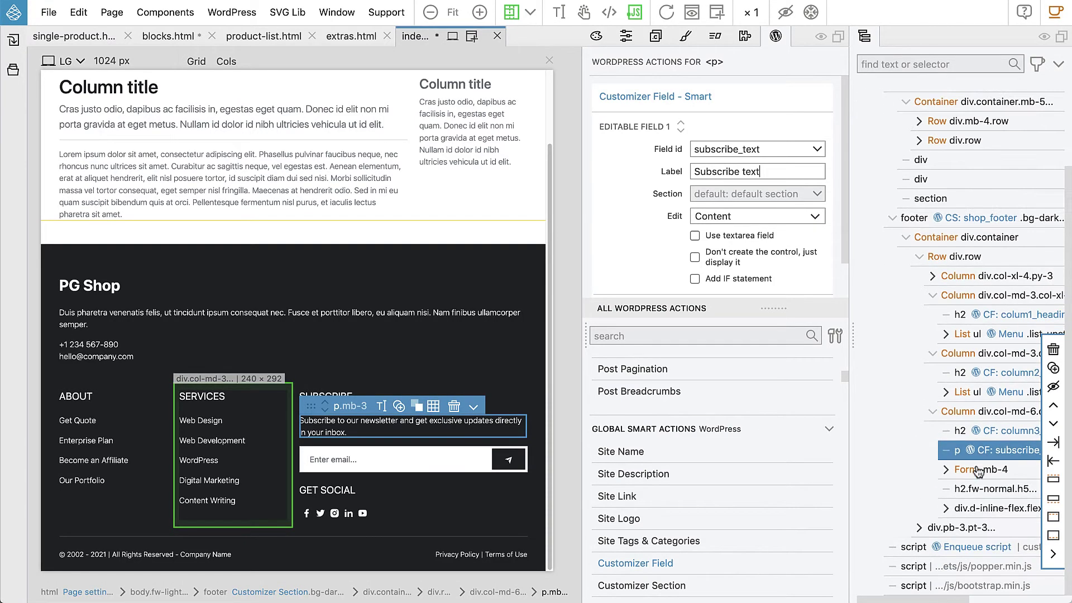
left_click(971, 472)
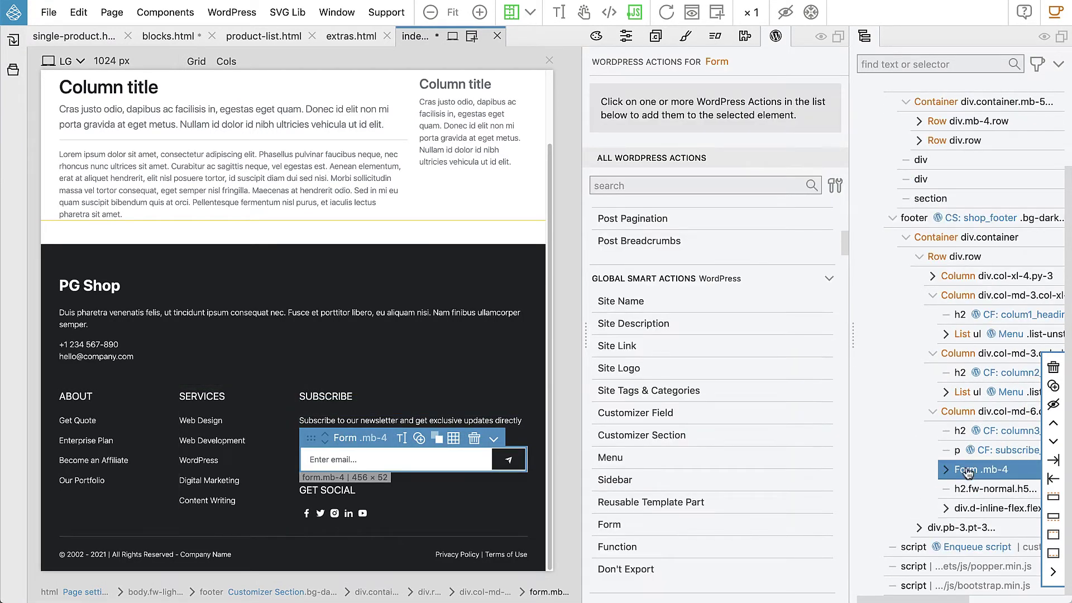
scroll(747, 373, "down", 1)
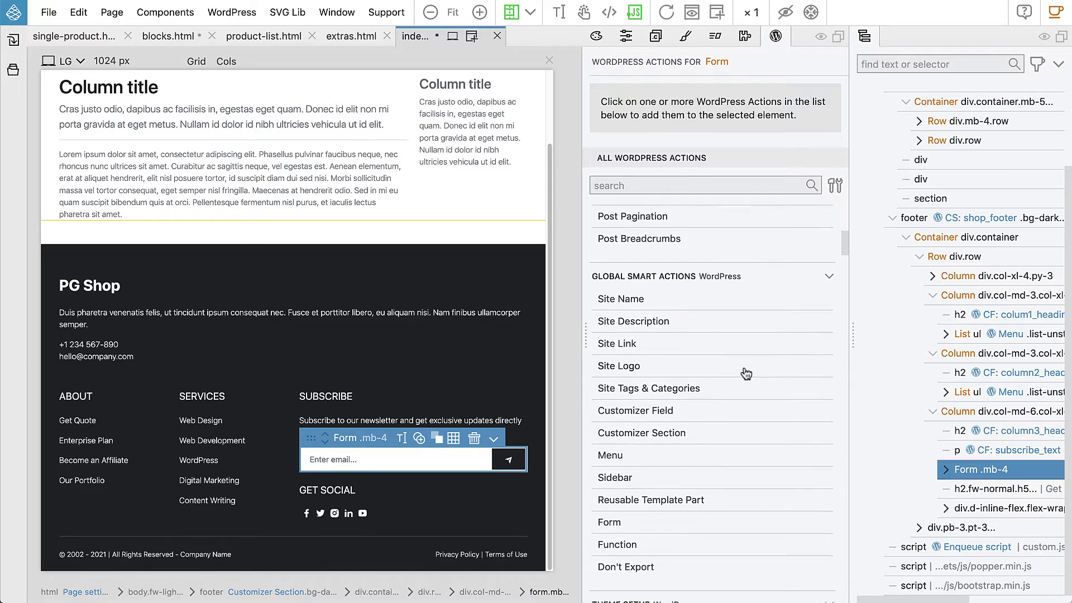
left_click(620, 515)
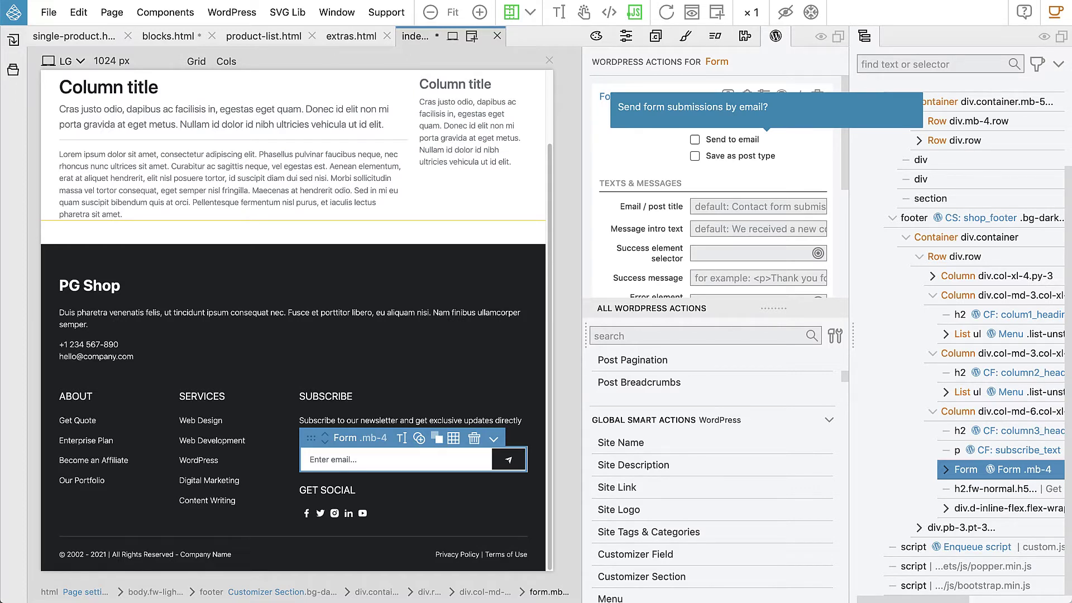
type("footer_sub")
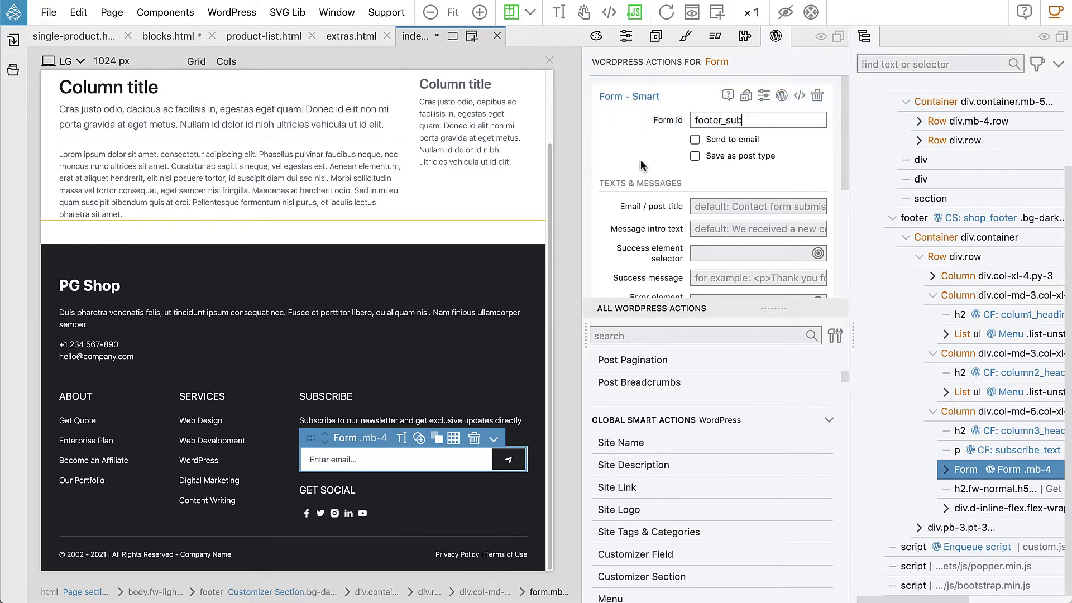
type("scribe")
left_click(694, 140)
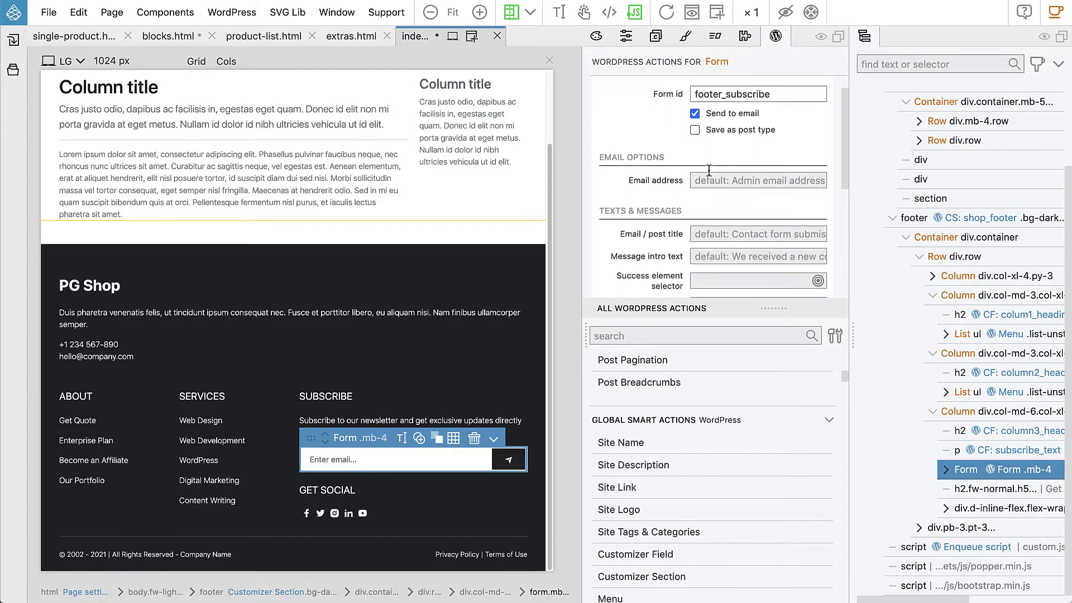
scroll(709, 168, "down", 4)
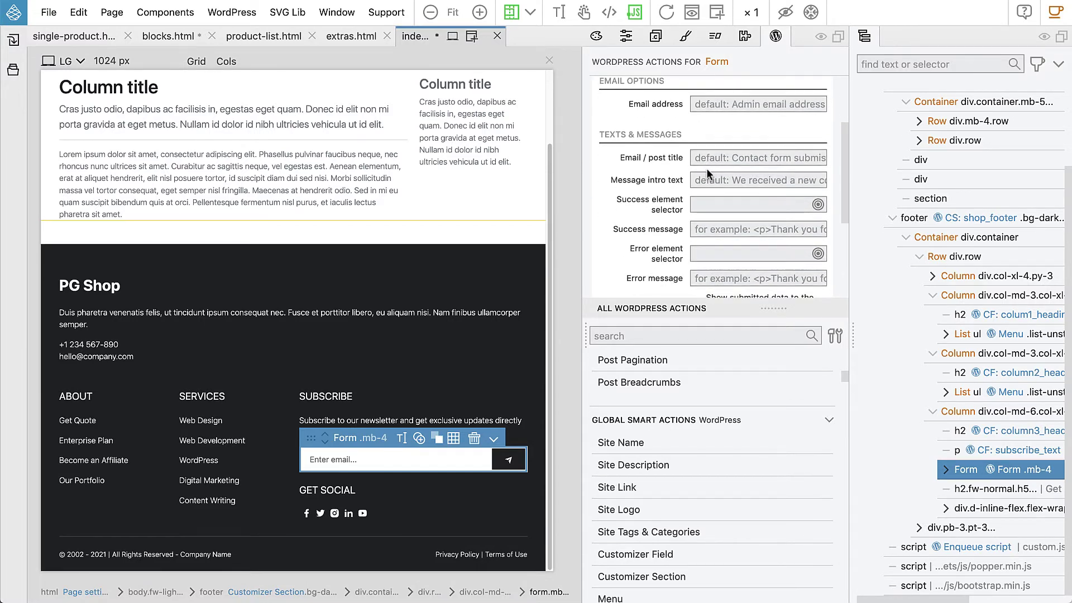
scroll(705, 168, "down", 1)
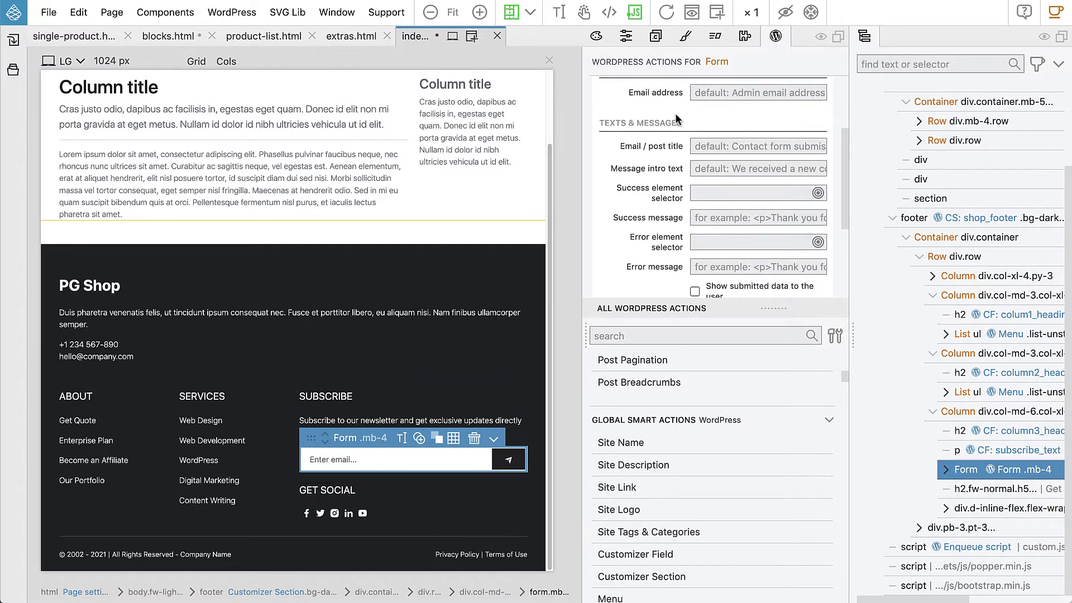
- Set the type of the newsletter form's button to Submit
left_click(508, 459)
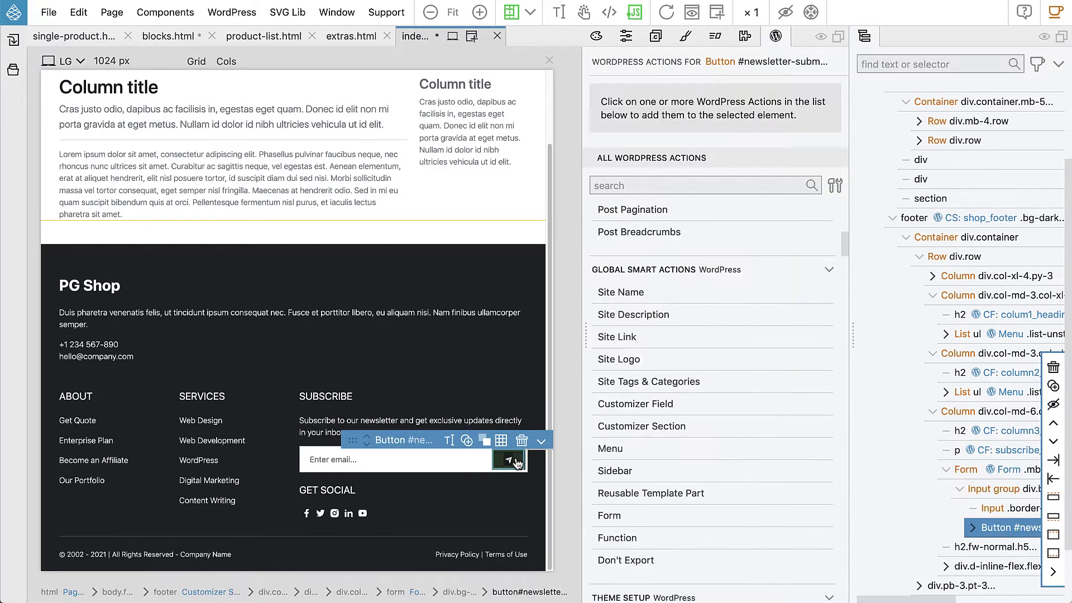
left_click(627, 38)
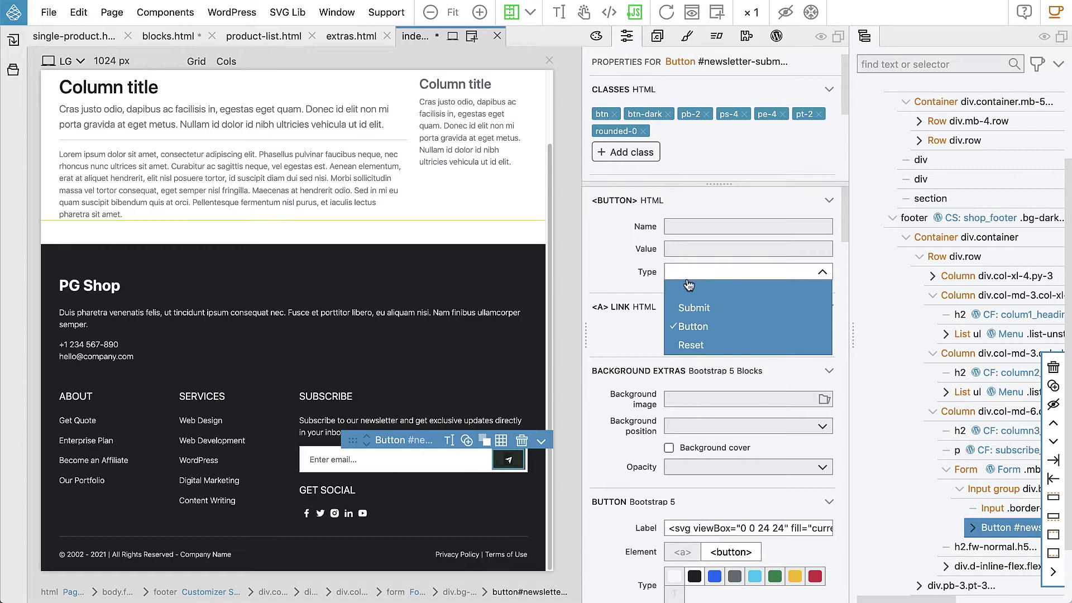
left_click(695, 309)
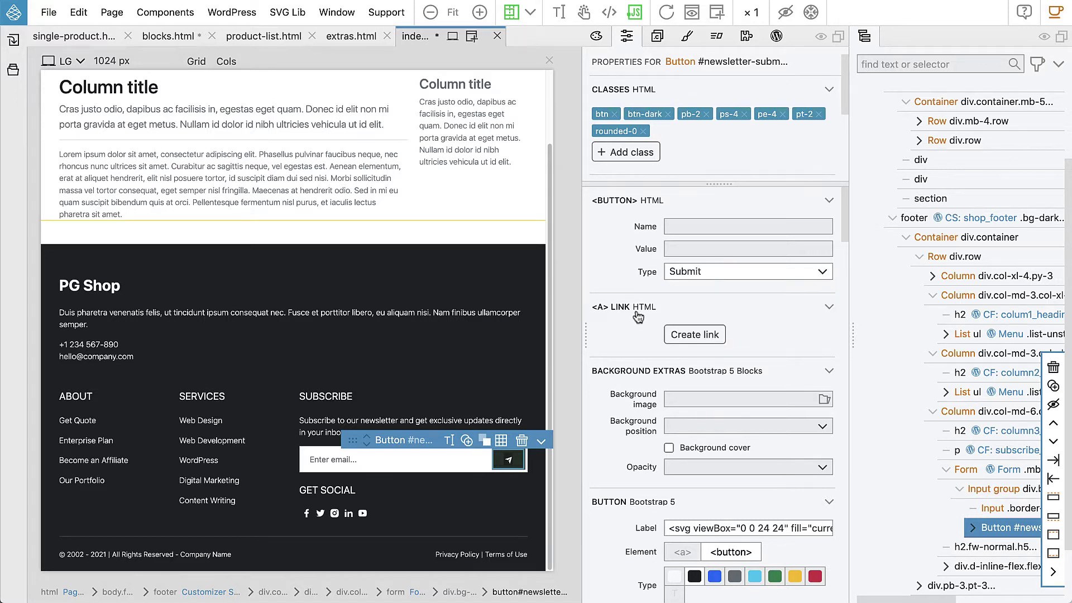
- Add a Customizer Field to the Get Social heading with id social_heading and label "Social Heading"
left_click(329, 493)
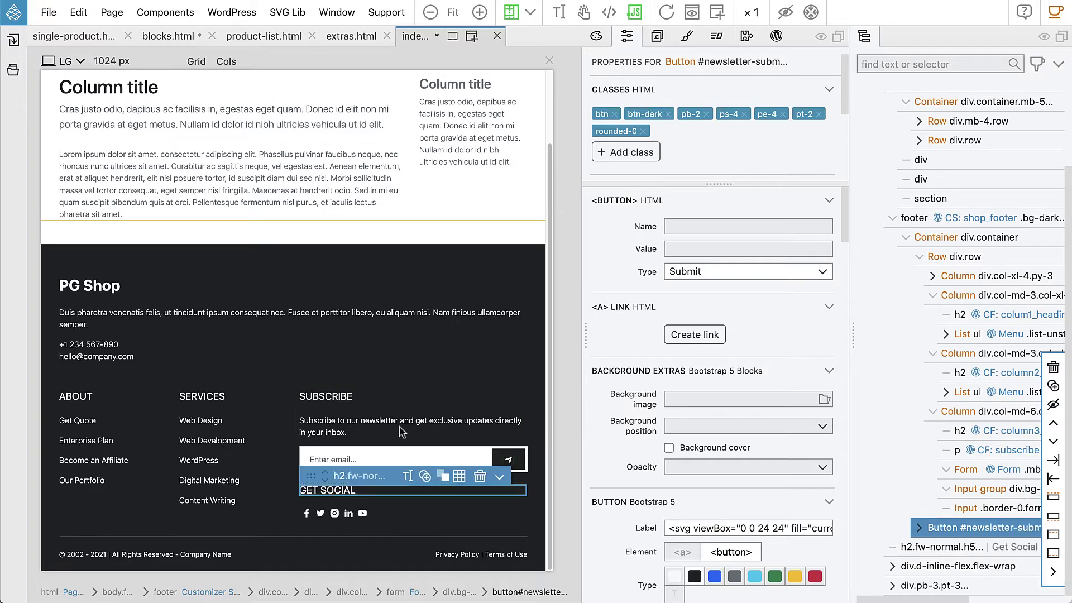
left_click(775, 38)
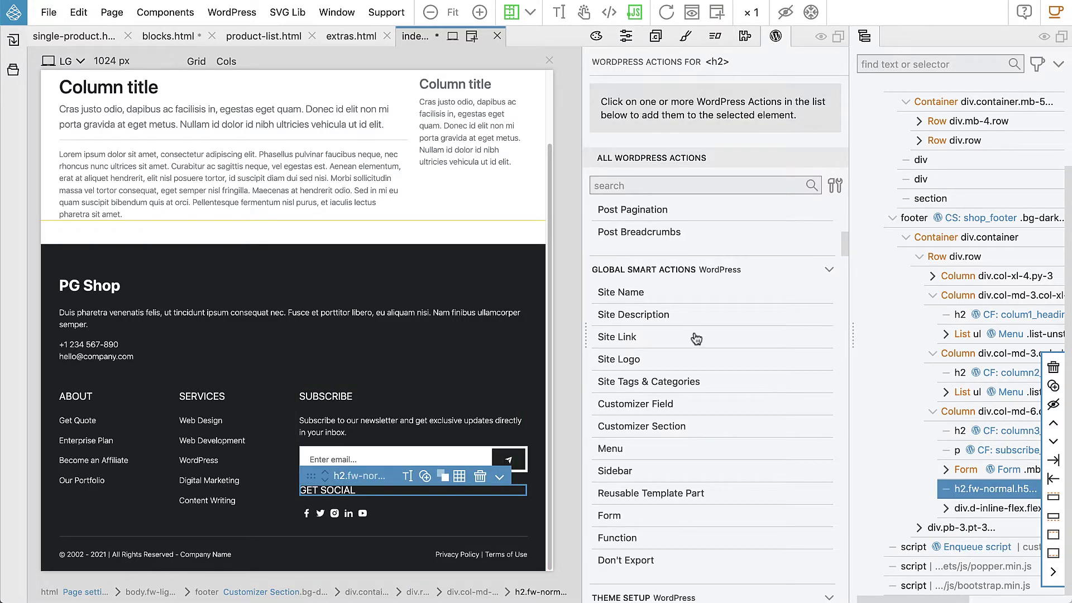
left_click(656, 404)
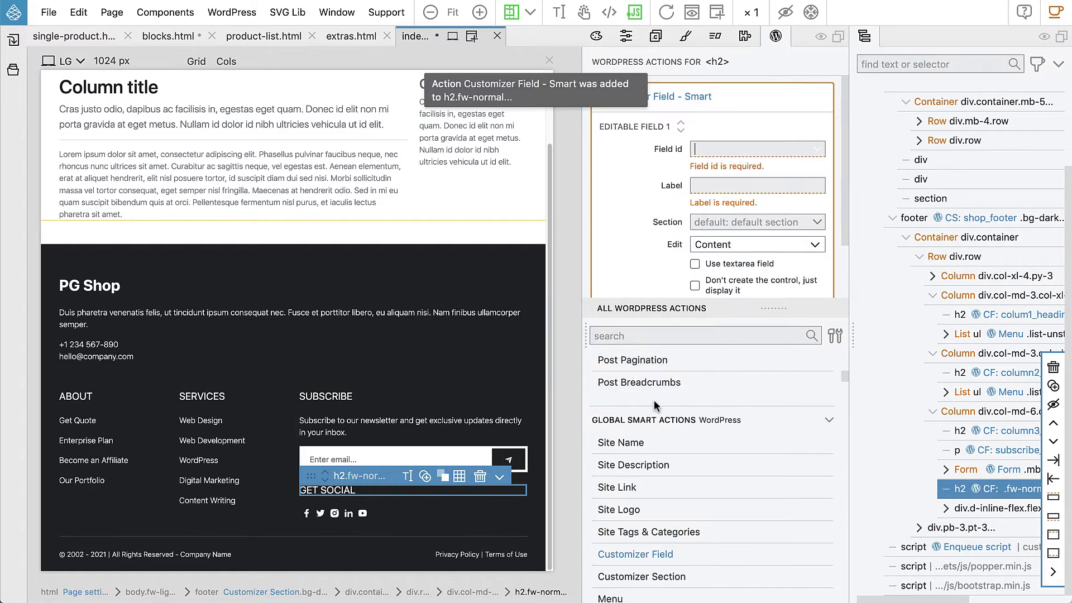
type("s")
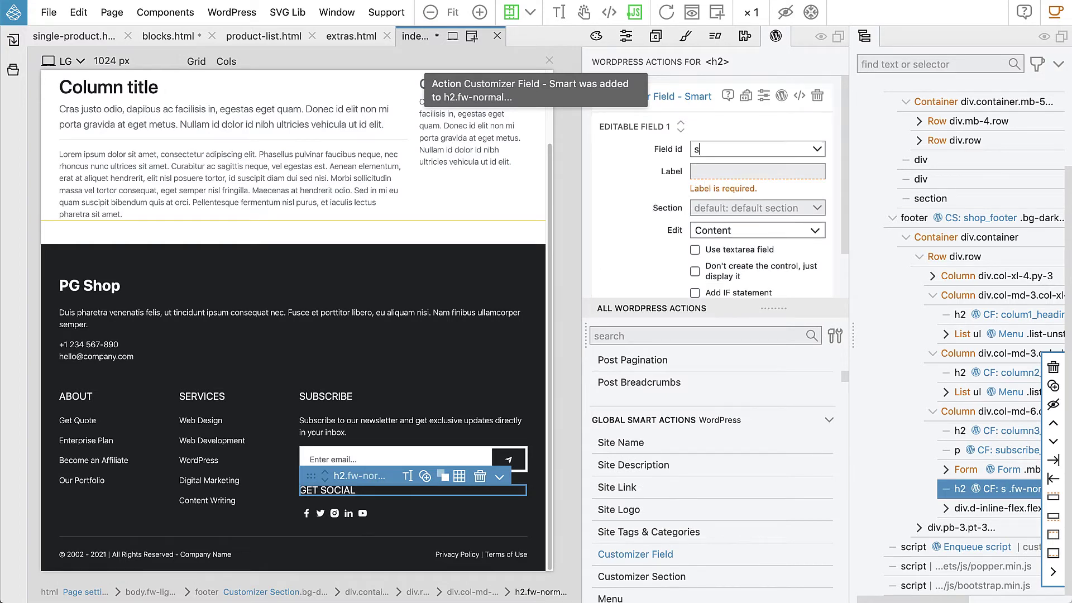
type("ocial_he")
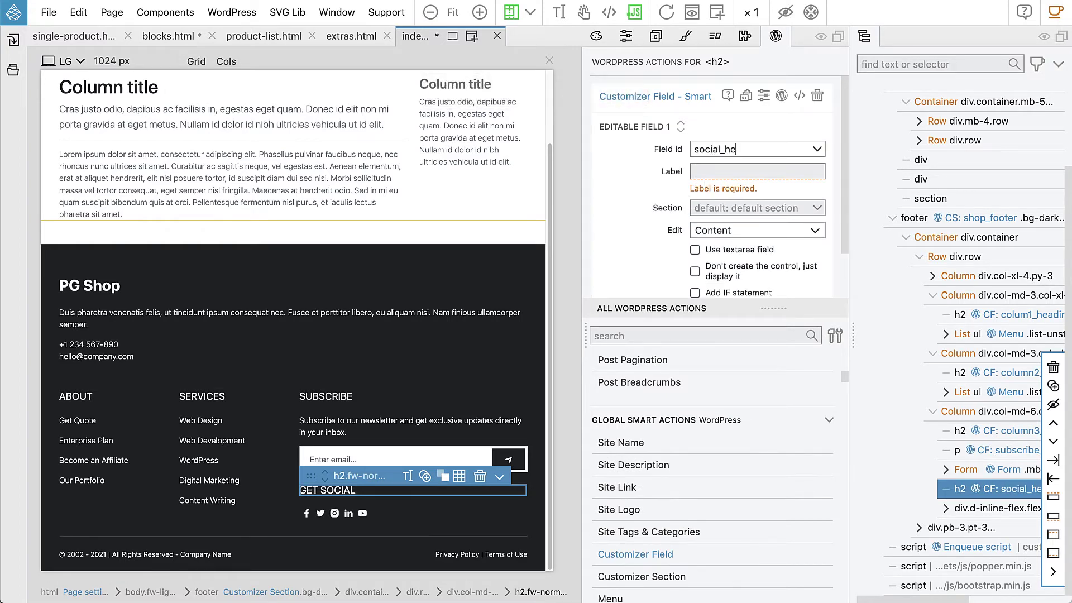
type("adingS")
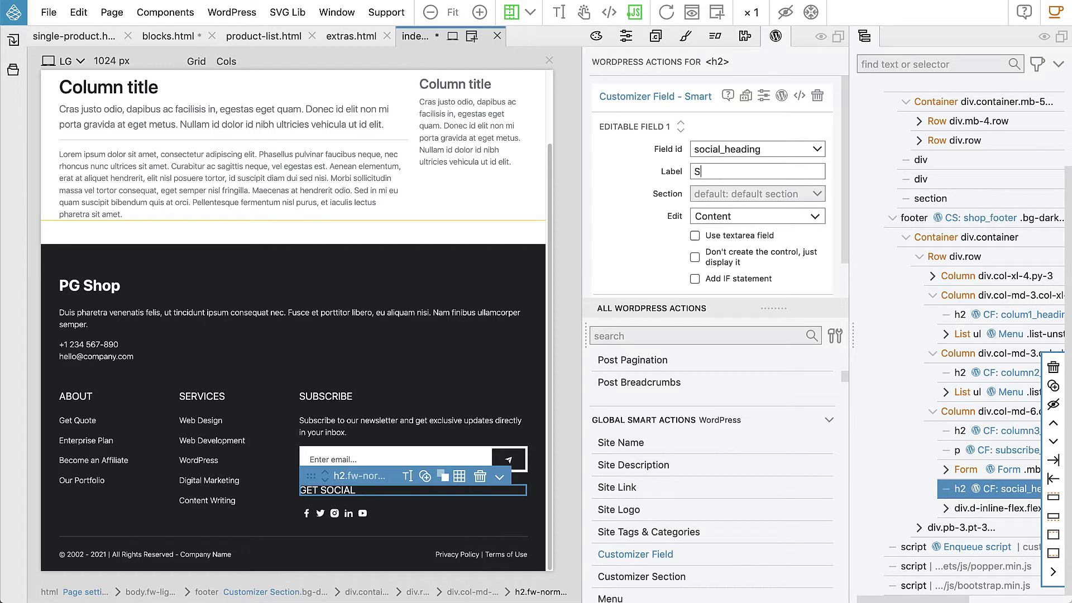
type("ocial Heading")
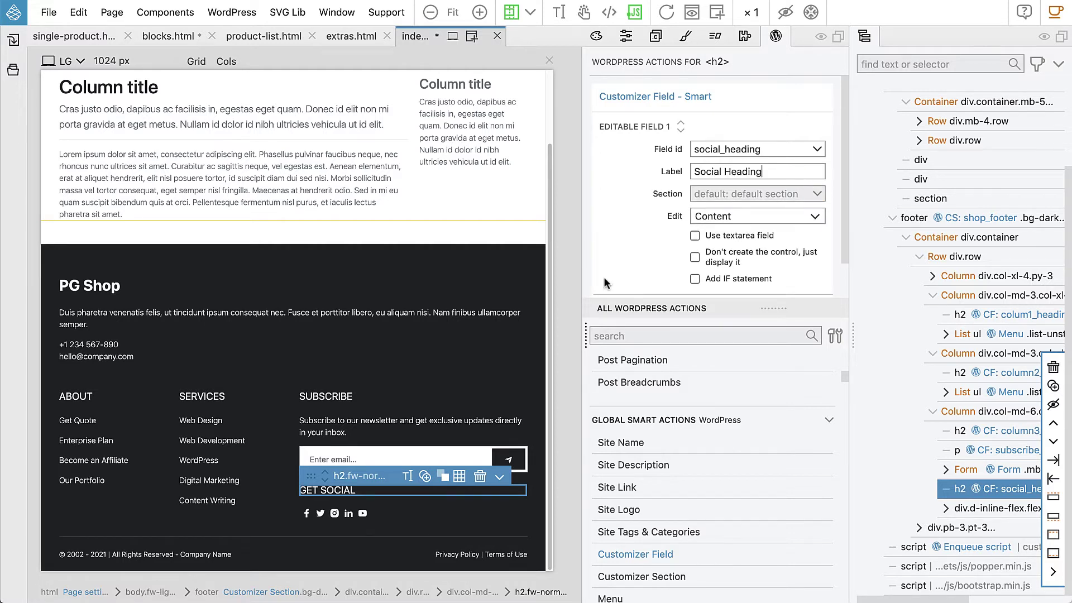
- Add a Customizer Field to all five social icon links at once and remove its second editable field
left_click(307, 513)
scroll(960, 425, "down", 3)
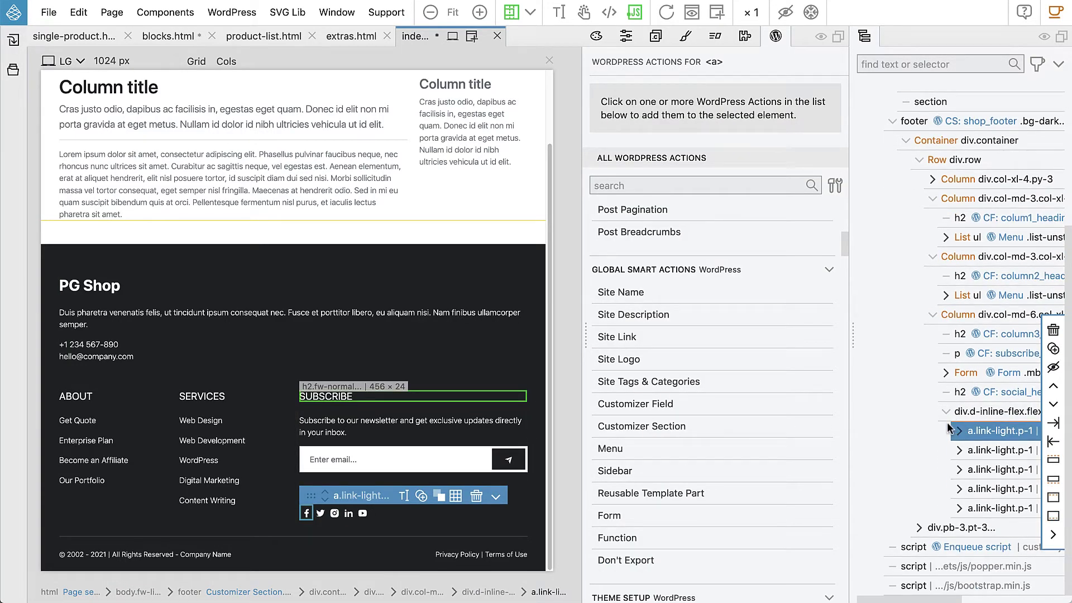
left_click_drag(905, 599, 960, 598)
left_click(888, 432)
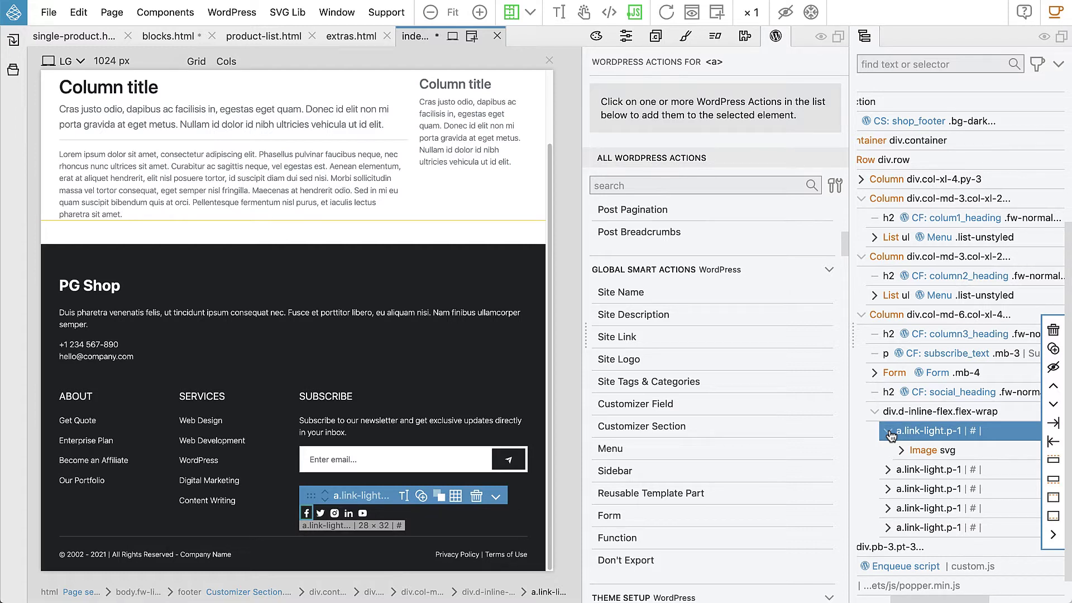
left_click(888, 432)
left_click(930, 509, "shift")
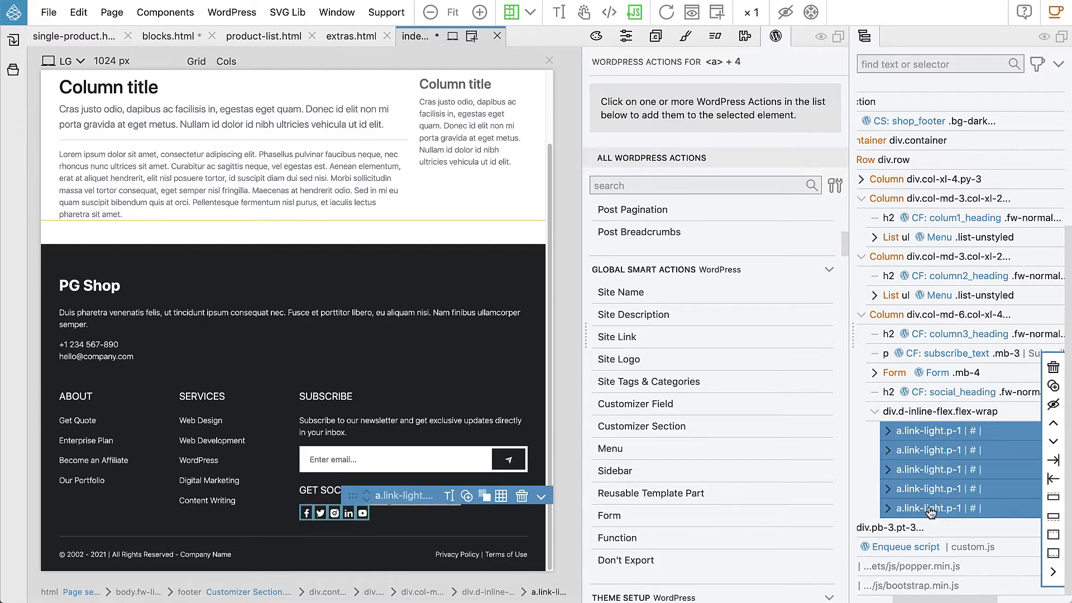
left_click(640, 406)
scroll(632, 220, "down", 5)
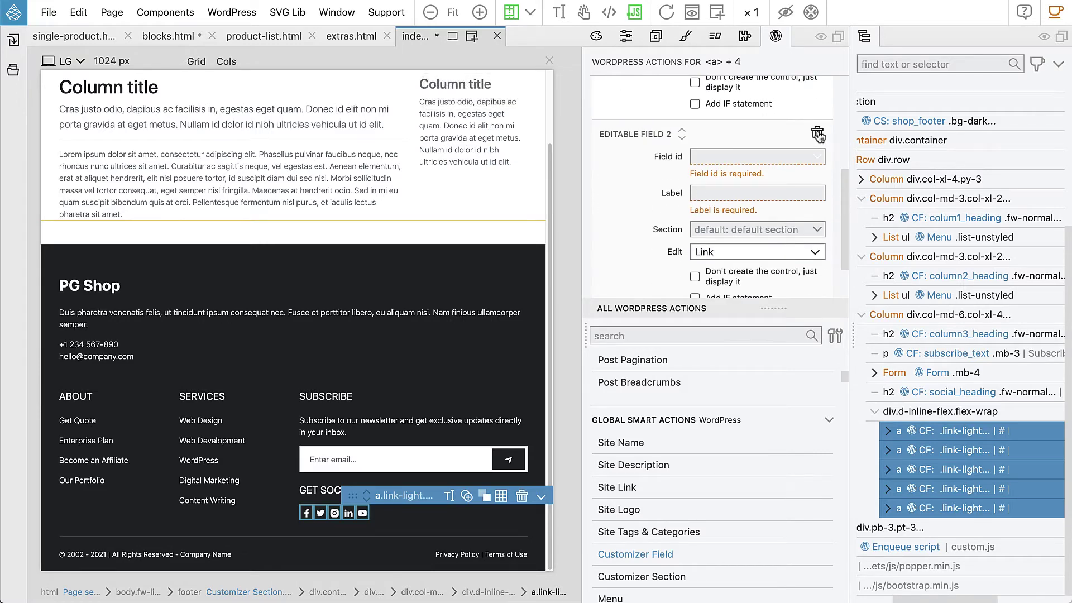
left_click(817, 134)
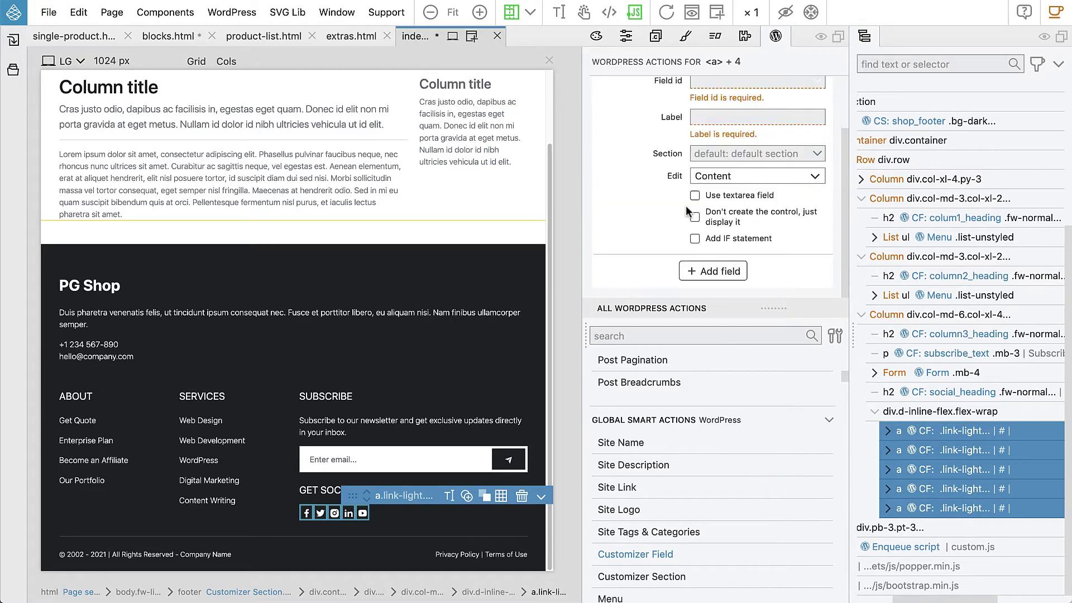
- Give the five social links' shared Customizer Field the id prefix social_, set it to edit Link, and enable Add IF statement
scroll(679, 220, "up", 3)
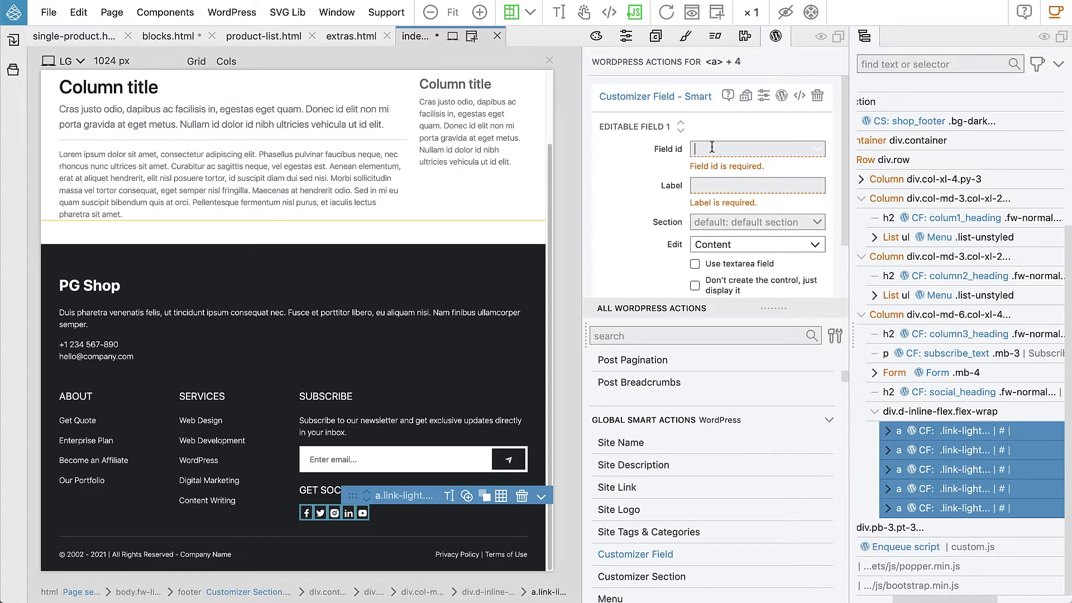
type("social")
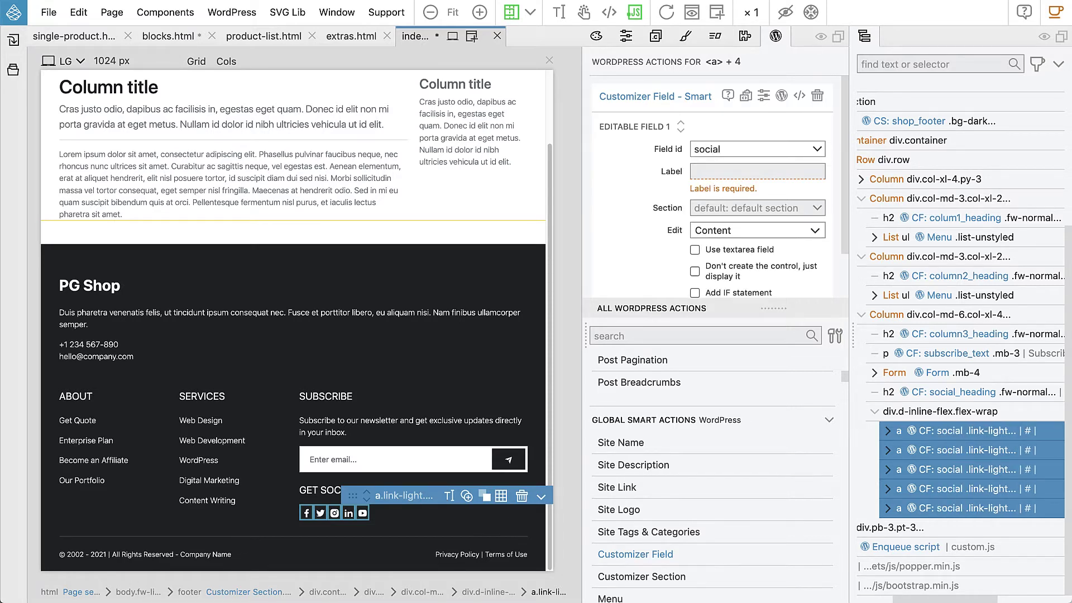
type("_")
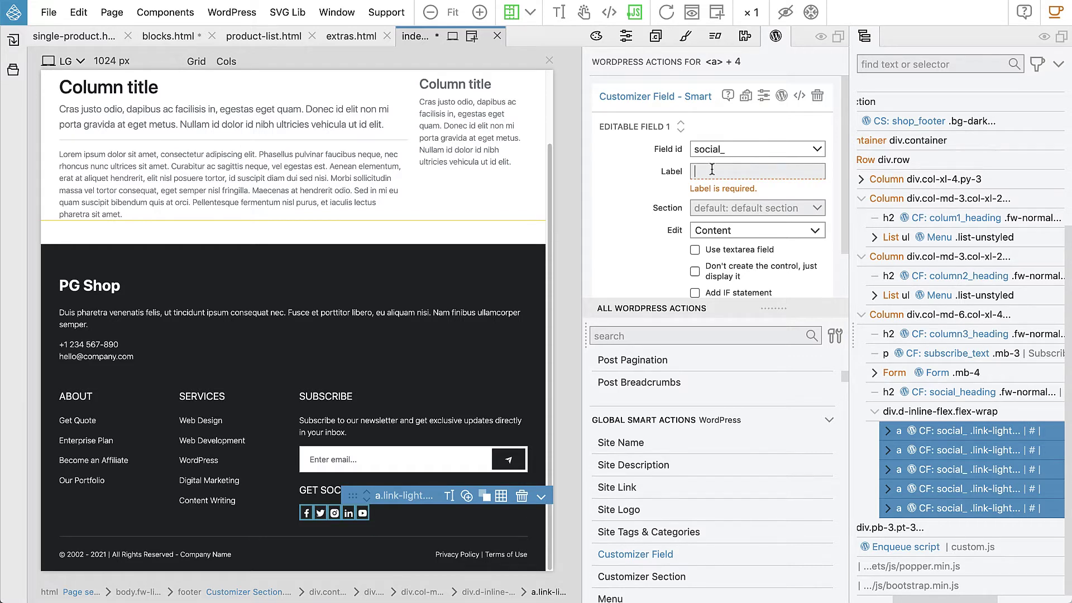
left_click(714, 231)
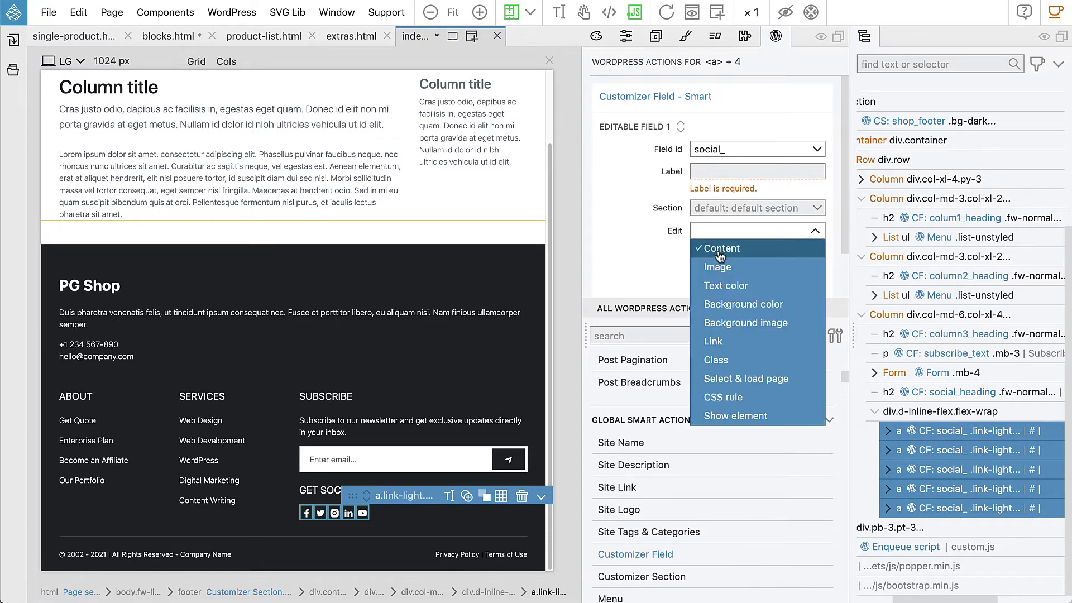
left_click(721, 341)
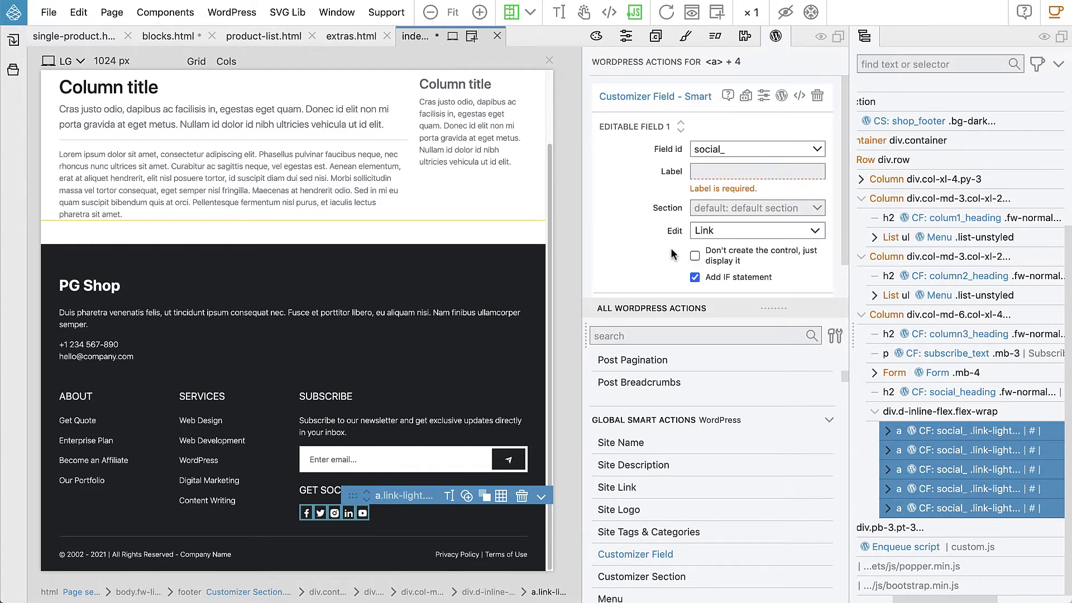
- Complete the Facebook link's Customizer Field with id social_fb and label "Facebook"
left_click(940, 433)
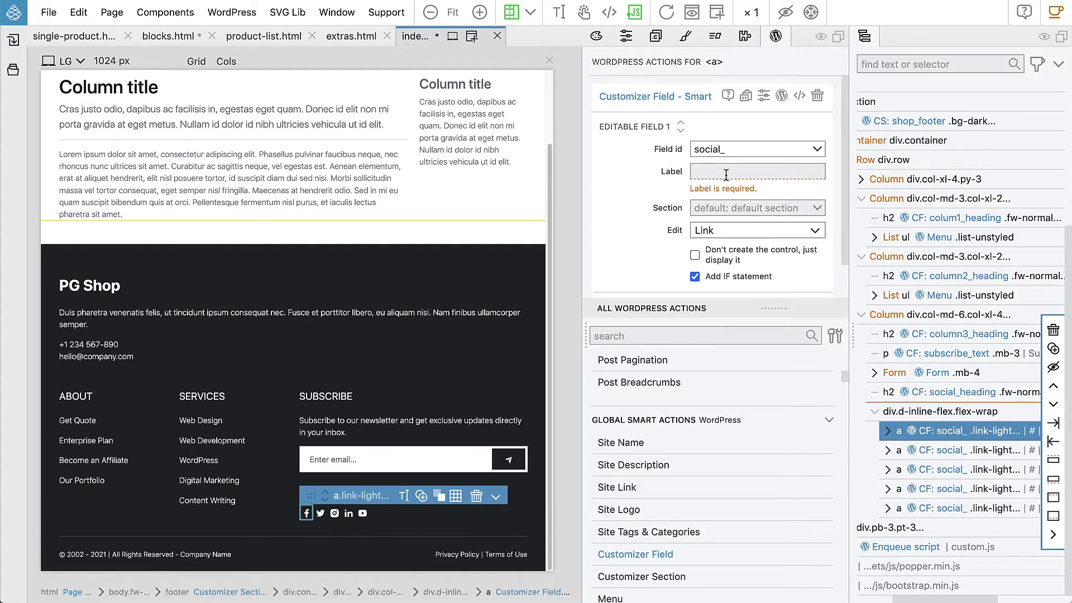
type("fb")
left_click(726, 170)
type("Facebook")
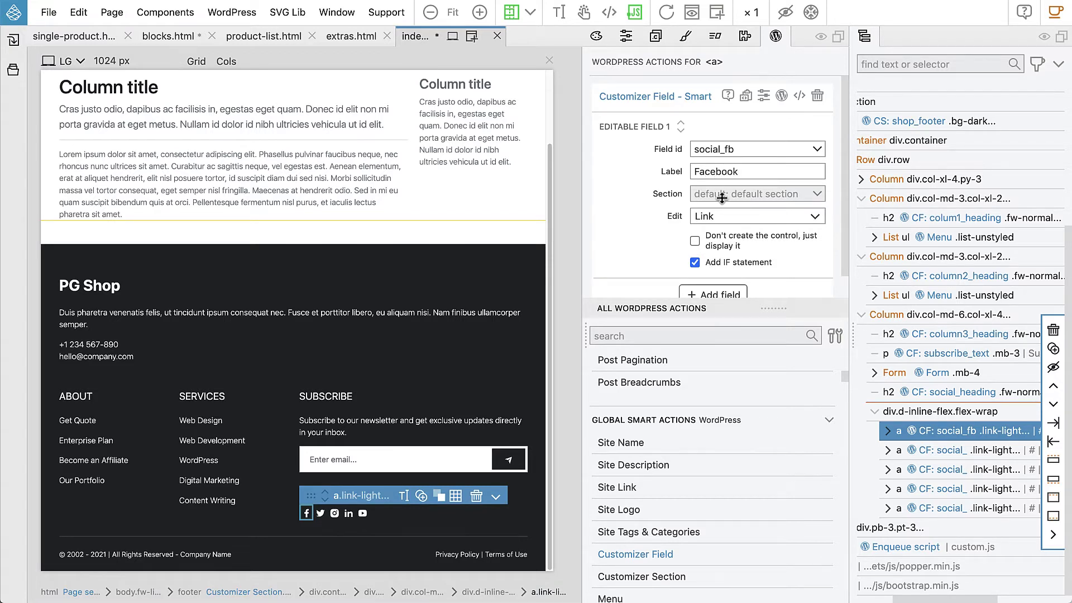
- Complete the Twitter link's Customizer Field with id social_tw and label "Twitter"
left_click(911, 451)
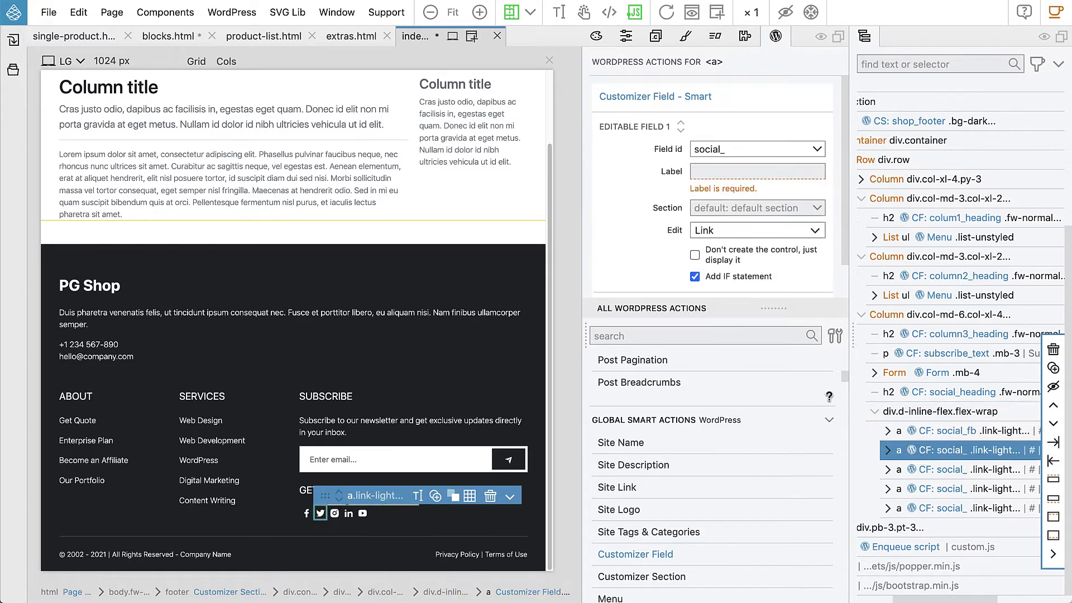
left_click(733, 149)
type("tw")
key("Tab")
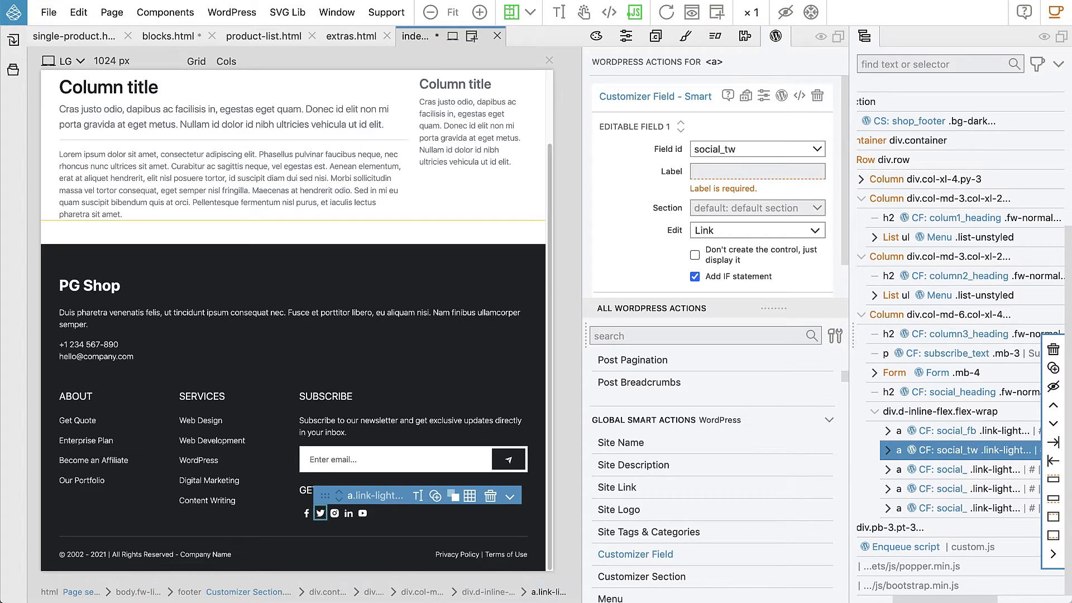
type("Twitter")
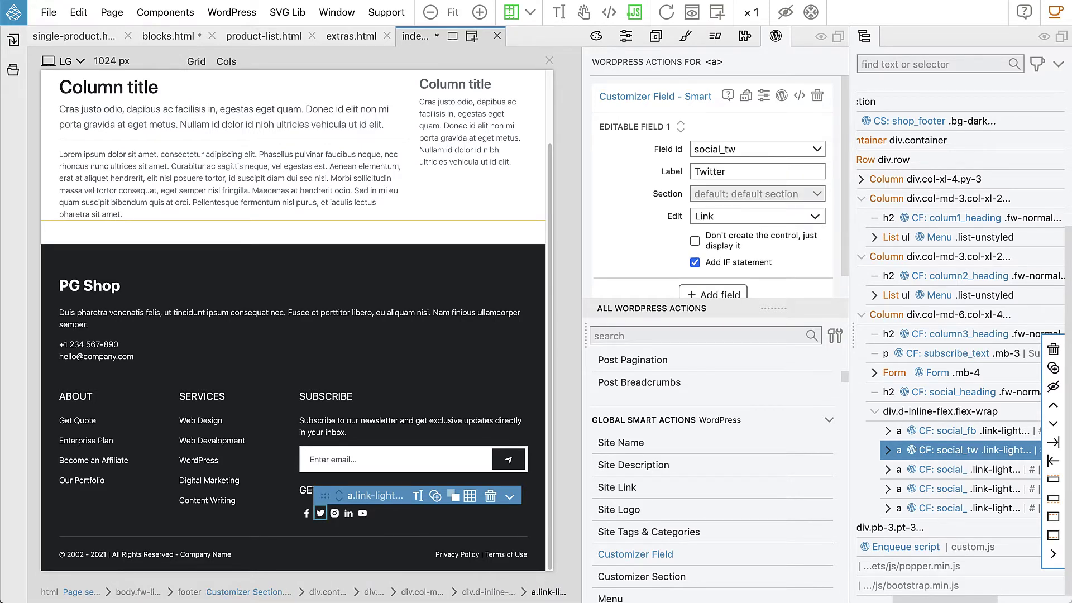
- Complete the Instagram link's Customizer Field with id social_ig and label "Instagram"
left_click(915, 469)
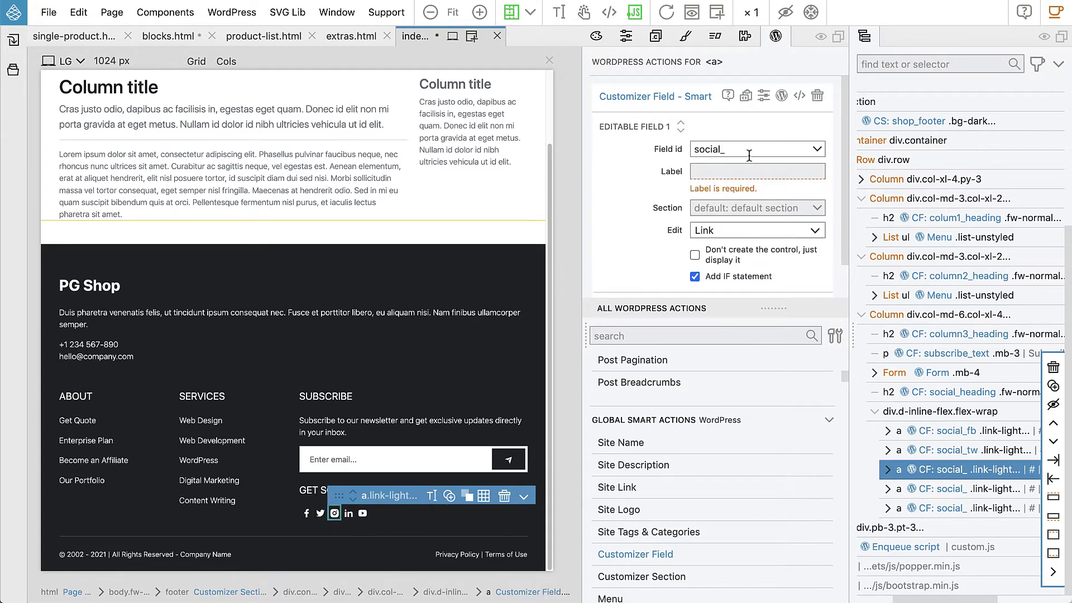
type("ig")
key("Tab")
type("Instagram")
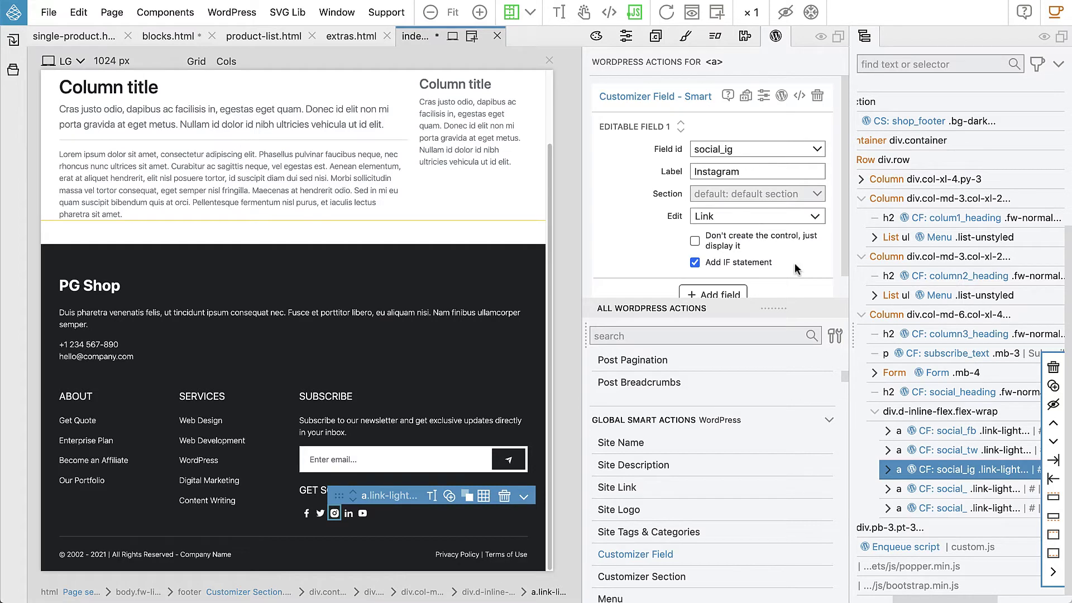
- Complete the LinkedIn link's Customizer Field with id social_ln and label "LinkedIn"
left_click(940, 490)
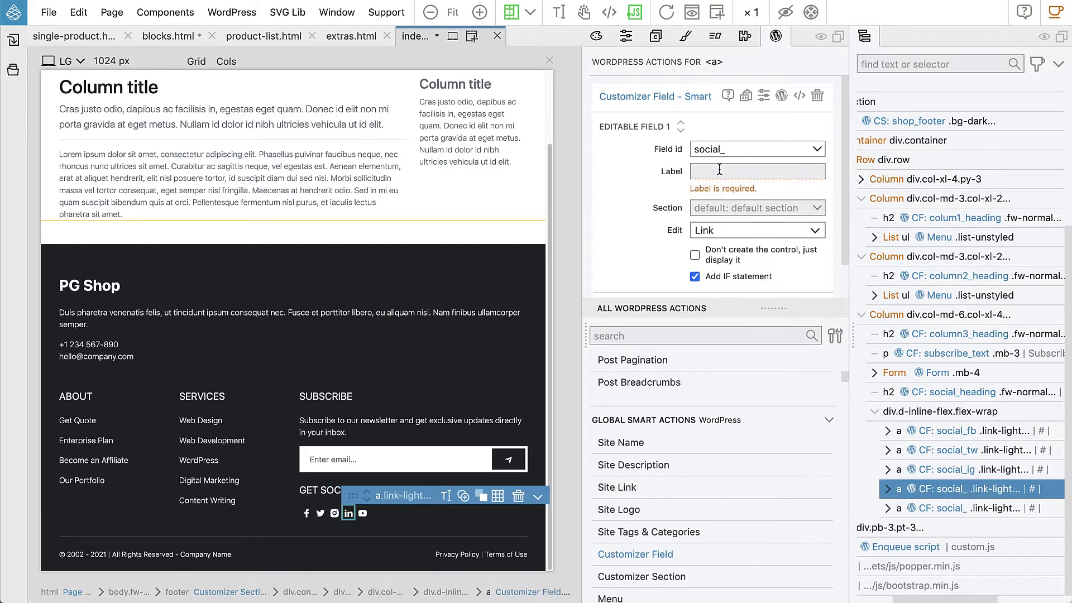
left_click(747, 146)
type("ln")
key("Tab")
type("Linke")
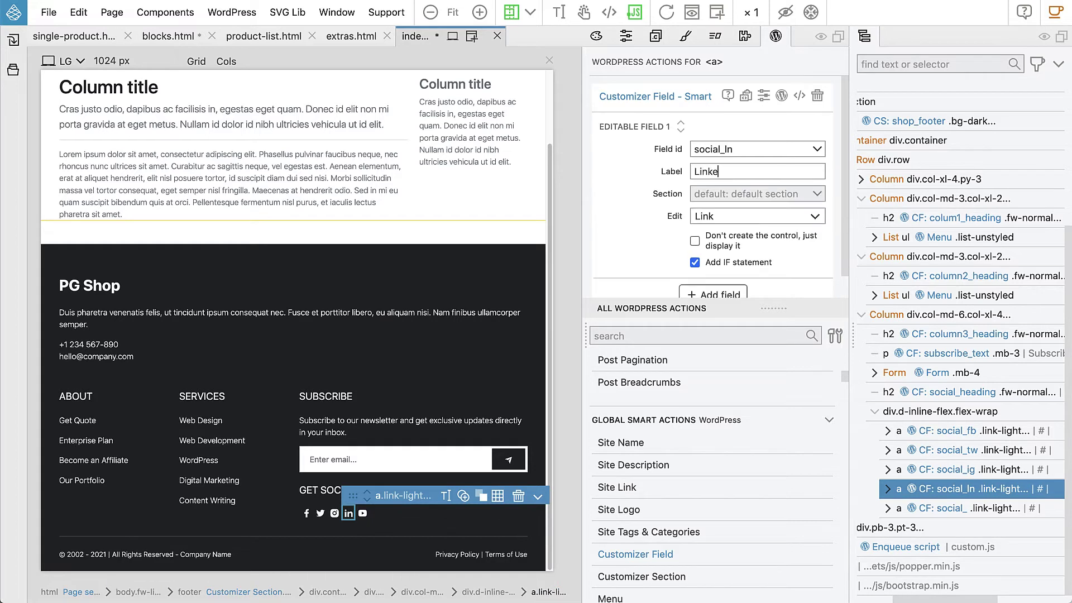
type("dIn")
- Complete the YouTube link's Customizer Field with id social_yt and label "YouTube"
left_click(948, 508)
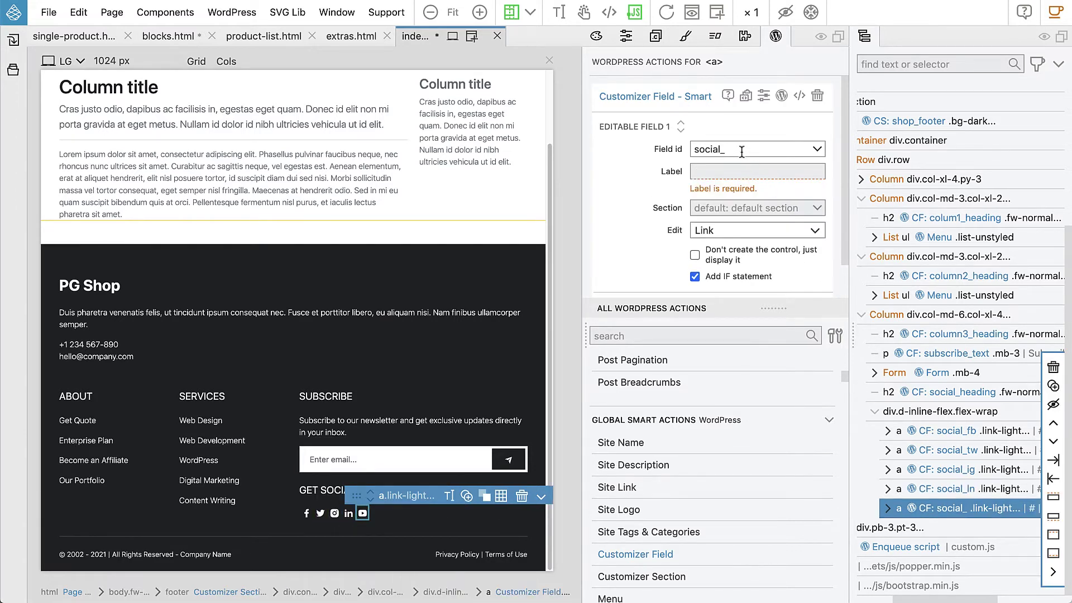
type("yt")
left_click(743, 173)
type("Y")
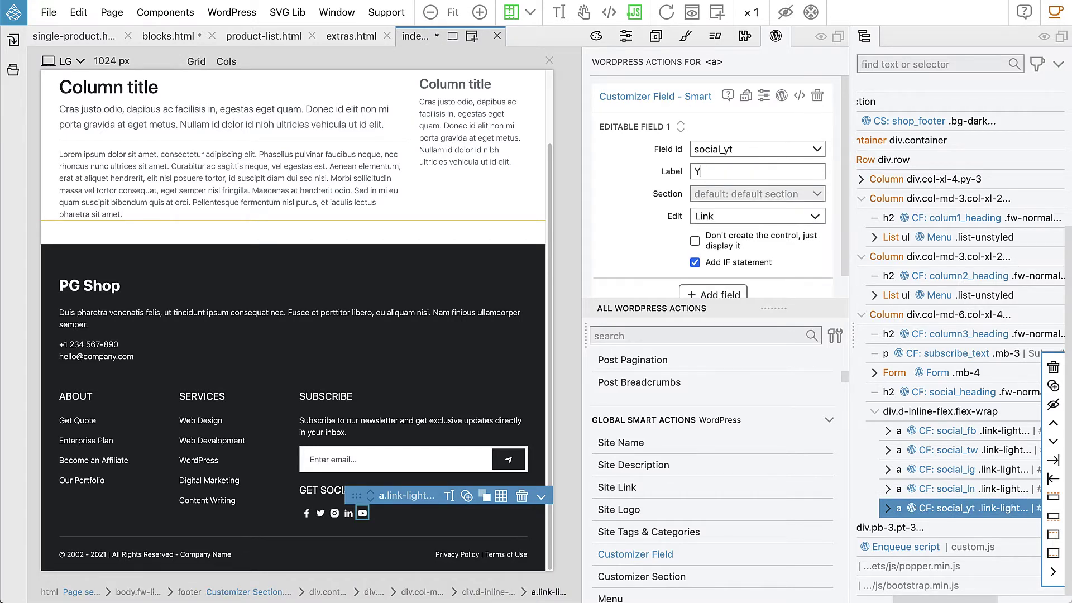
type("ouTube")
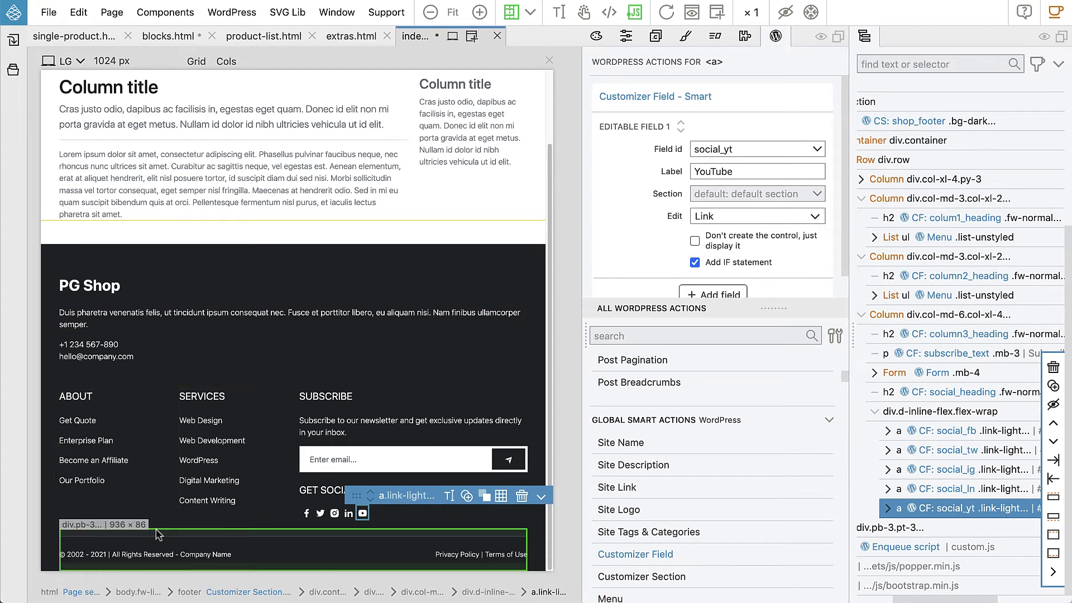
- Open the footer copyright paragraph's code for editing and delete "2002 - " from the year range
left_click(128, 558)
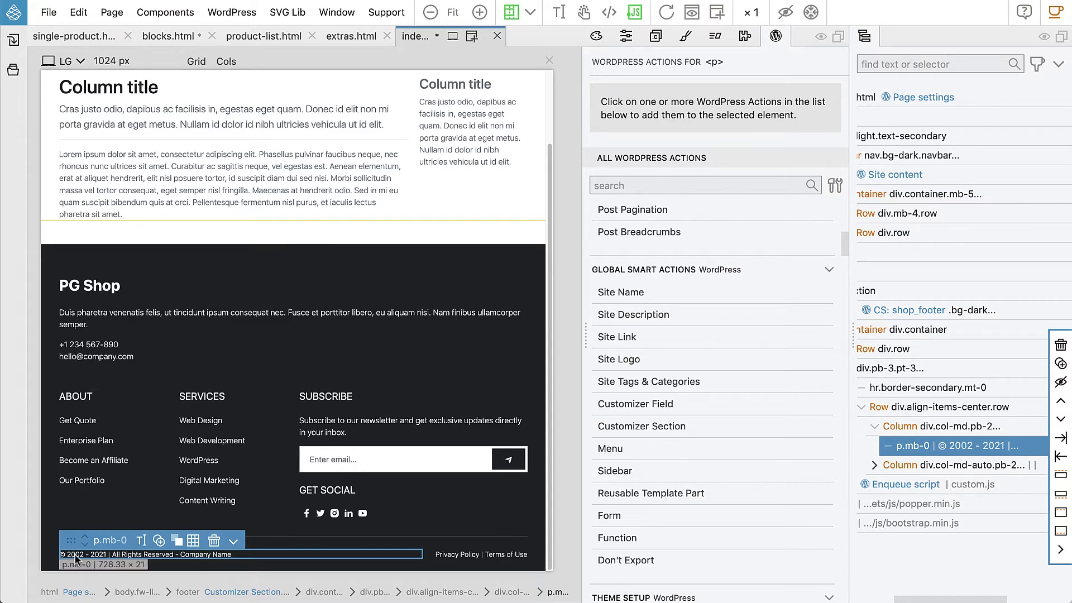
key("super+e")
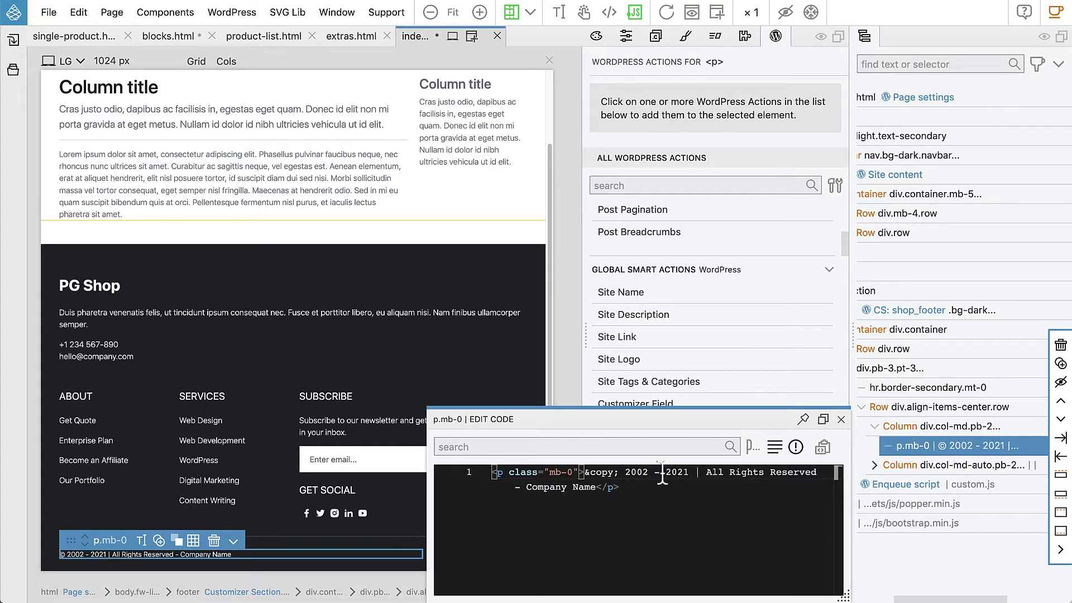
left_click_drag(665, 471, 624, 475)
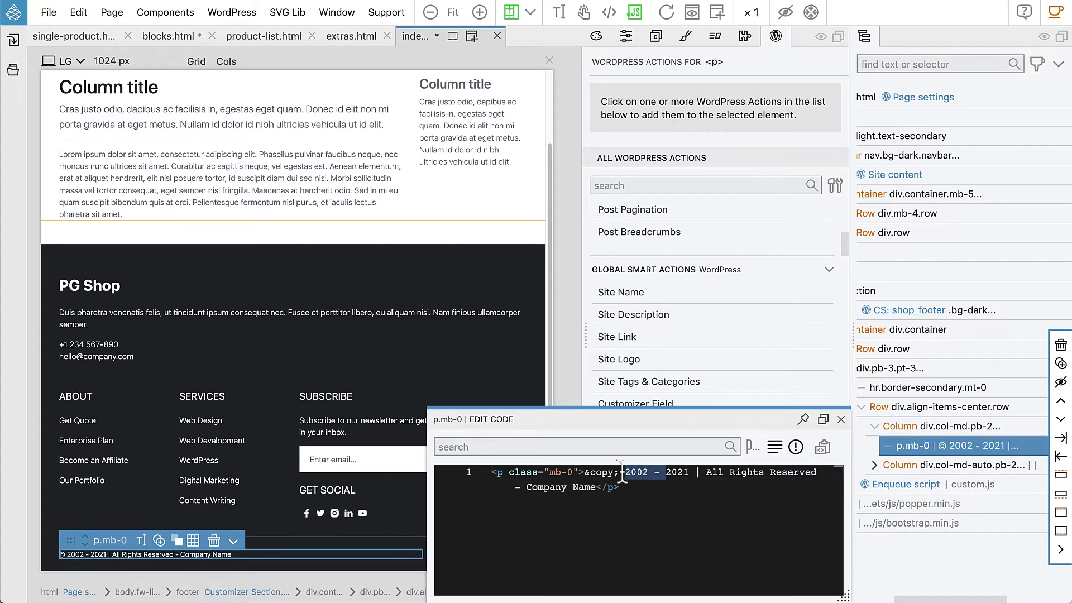
key("BackSpace")
- Wrap the year 2021 in the footer copyright paragraph's code in a span element
type("<span></span>")
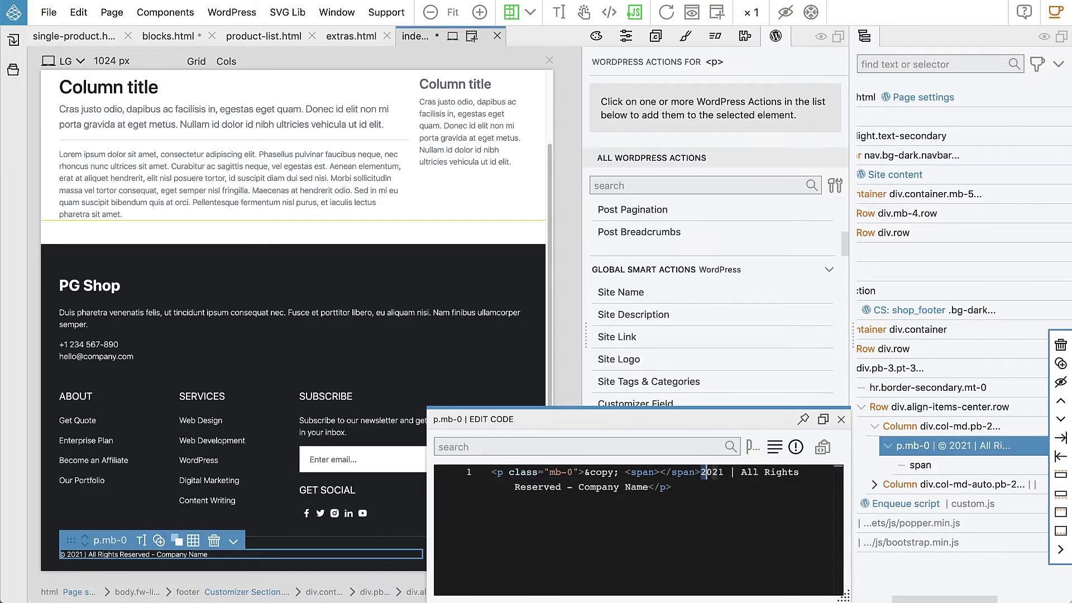
key("BackSpace")
key("BackSpace")
key("BackSpace")
key("BackSpace")
key("BackSpace")
key("BackSpace")
key("BackSpace")
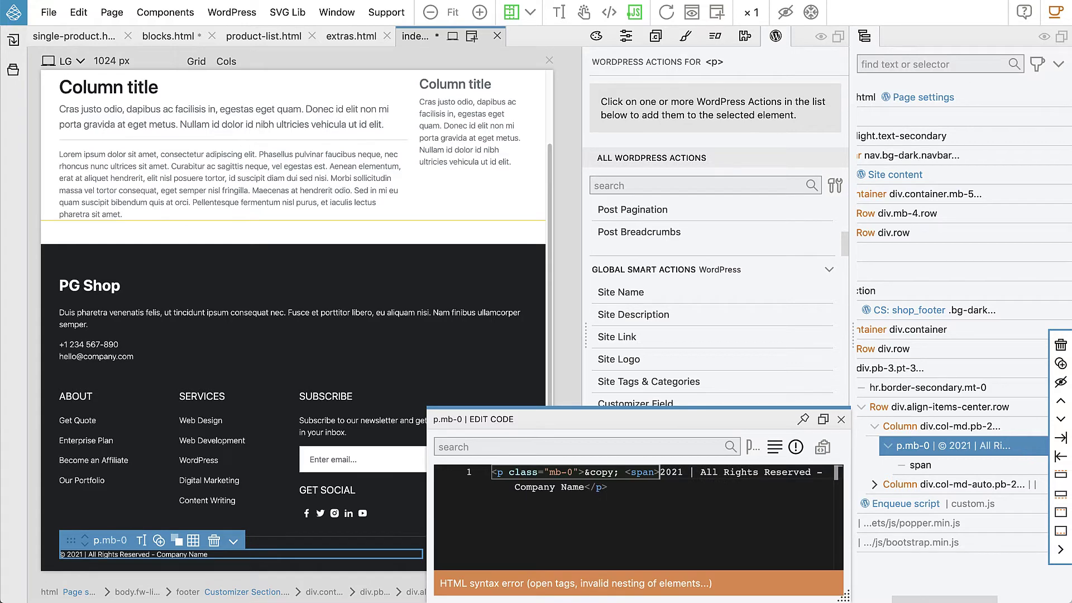
key("Right")
key("Right")
key("Right")
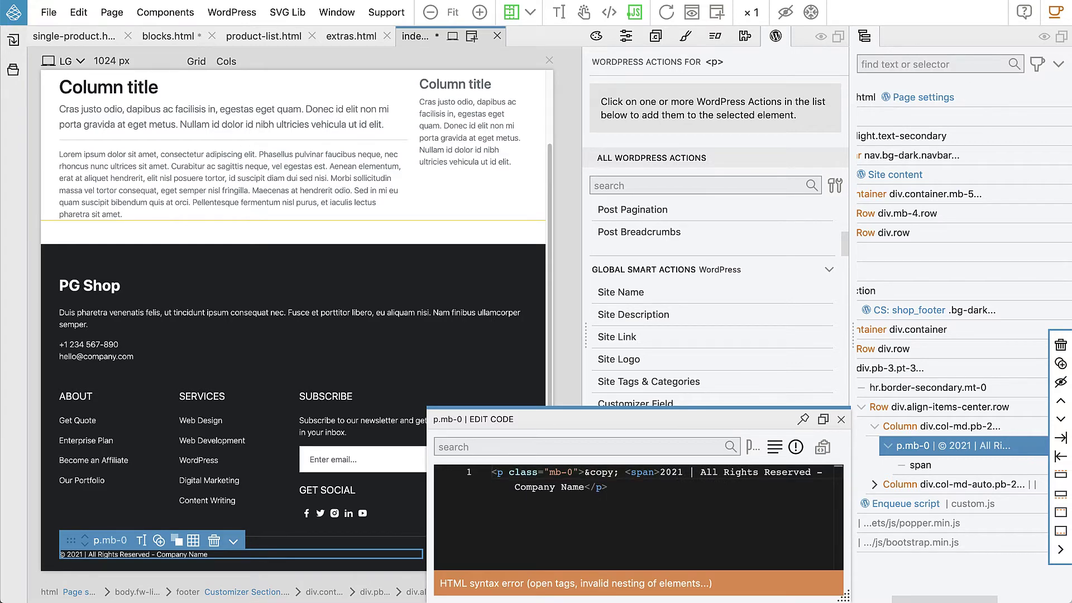
type("</span>")
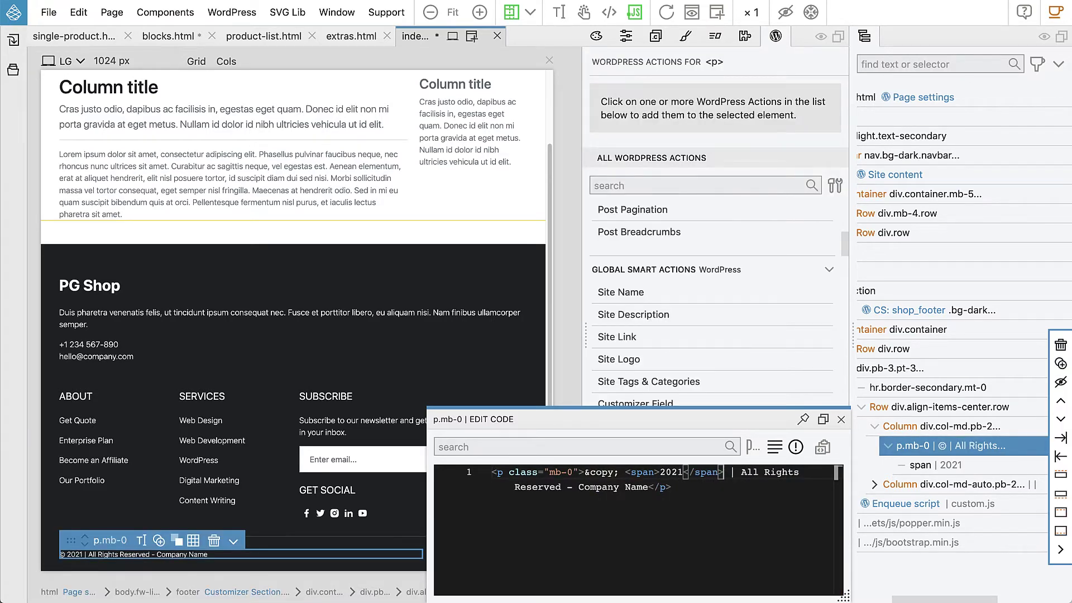
- Wrap "All Rights Reserved - Company Name" in a second span and close the copyright paragraph's code editor
key("Right")
key("Right")
key("Right")
type("<span></span>")
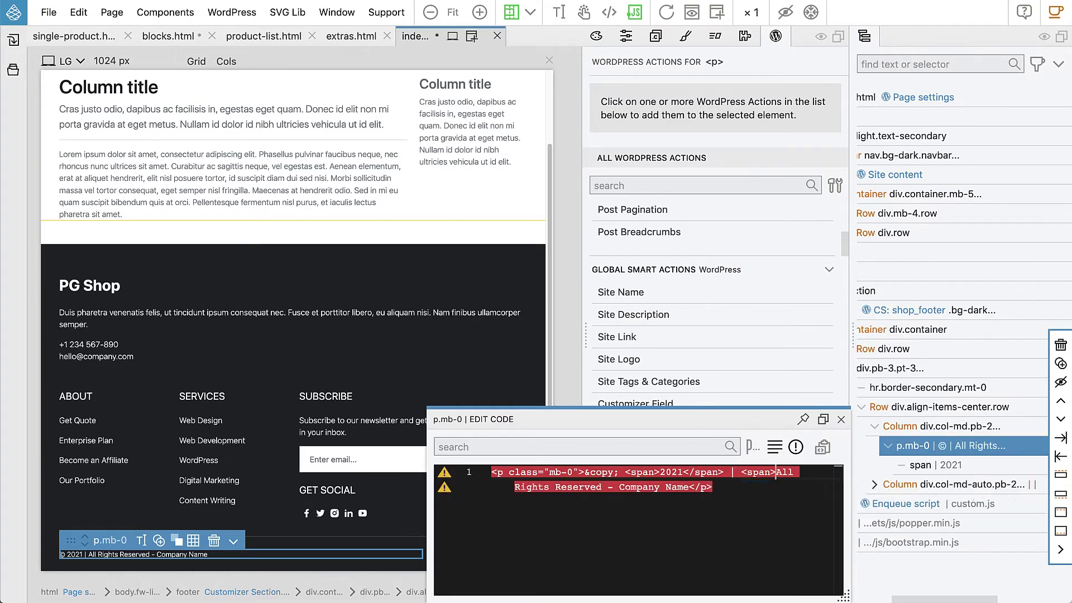
key("ctrl+shift+Right")
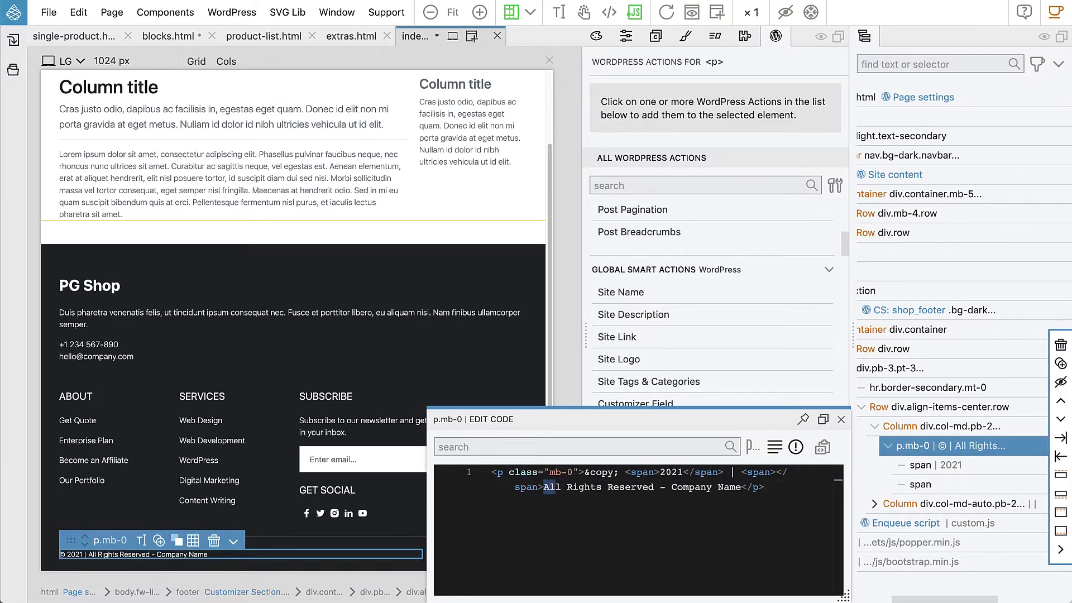
key("Left")
key("Left")
key("Left")
key("Left")
key("Left")
key("Left")
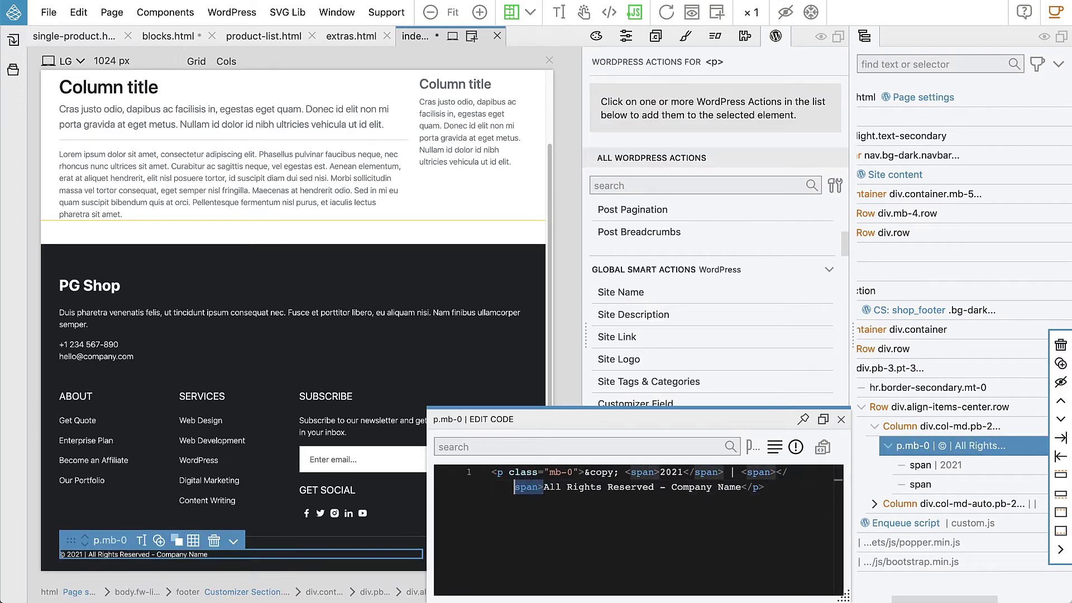
key("shift+Left")
key("shift+Left")
key("Delete")
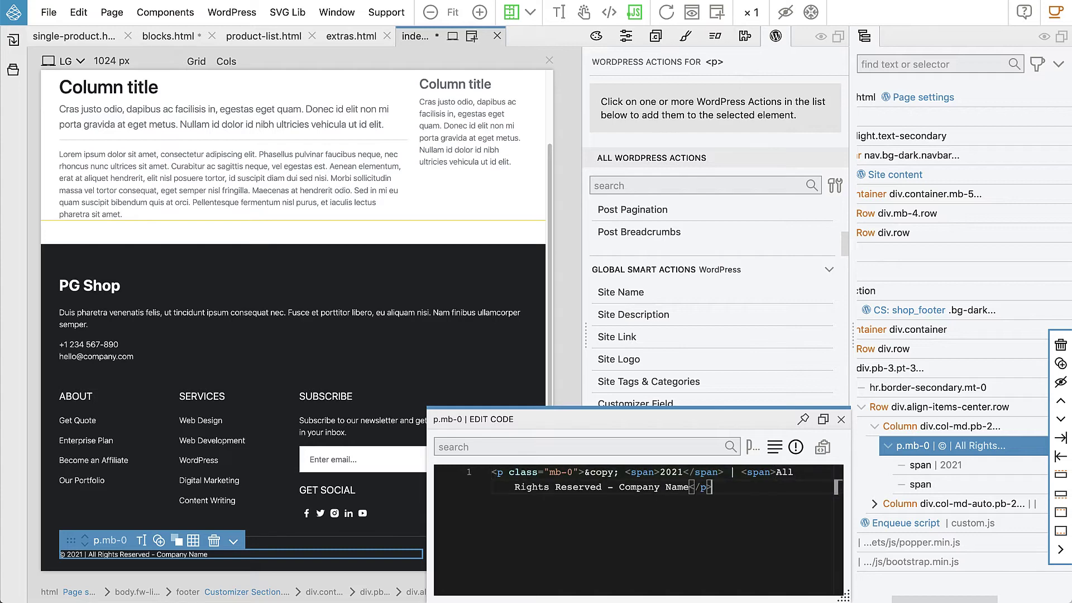
type("</span>")
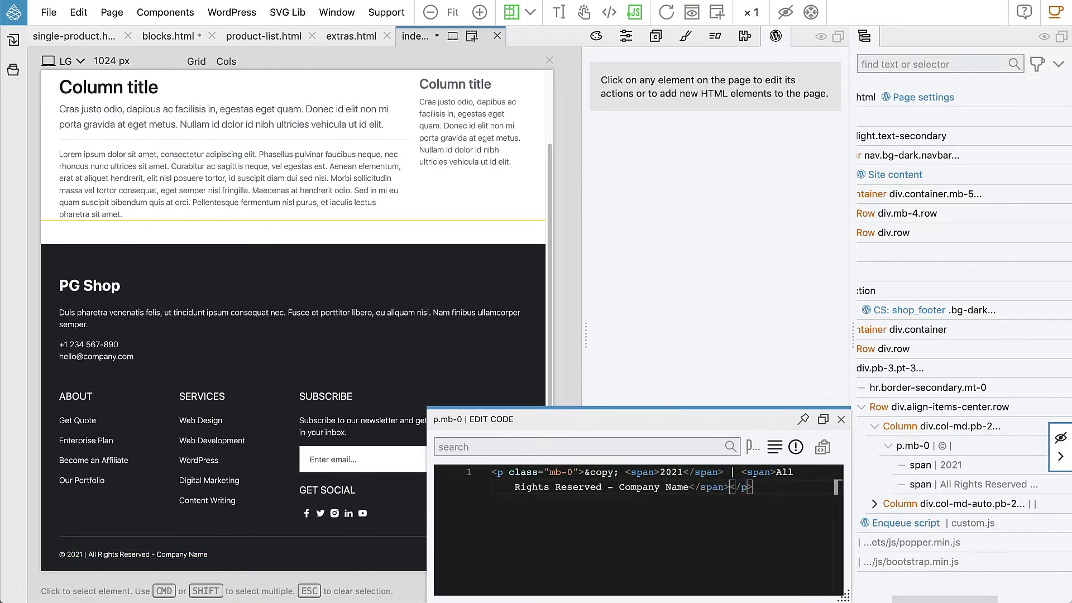
left_click(841, 419)
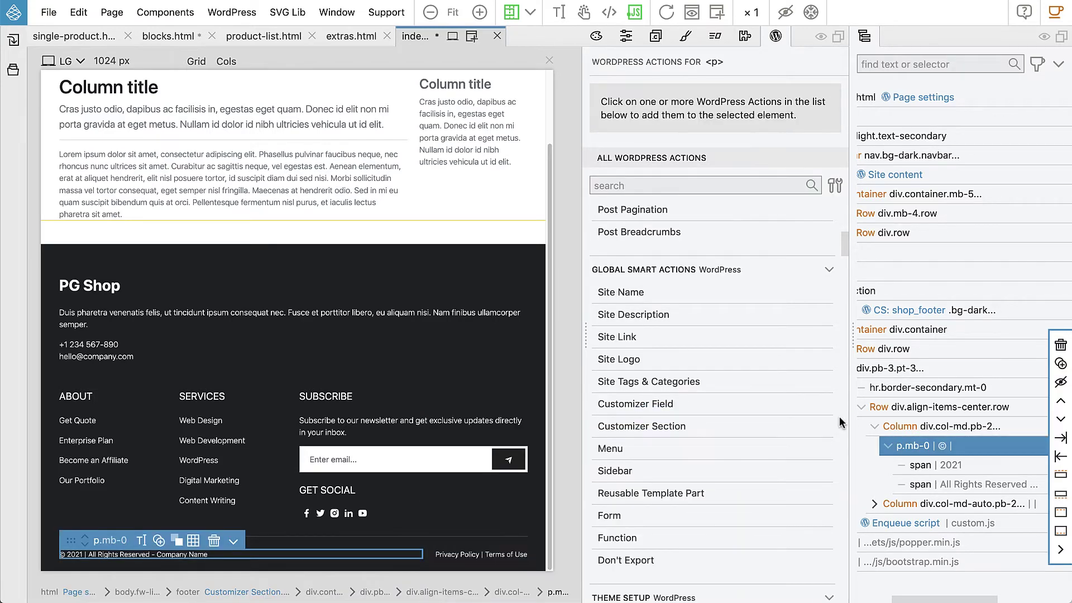
- Add a Function action to the copyright year span and set its function to "Display current year"
left_click(74, 555)
left_click(616, 539)
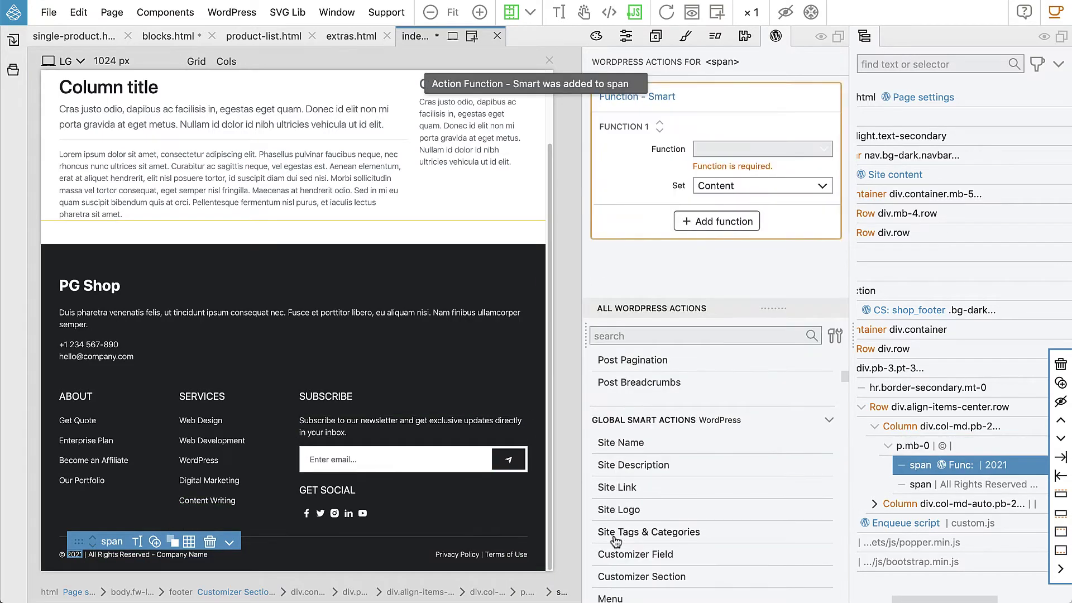
left_click(733, 150)
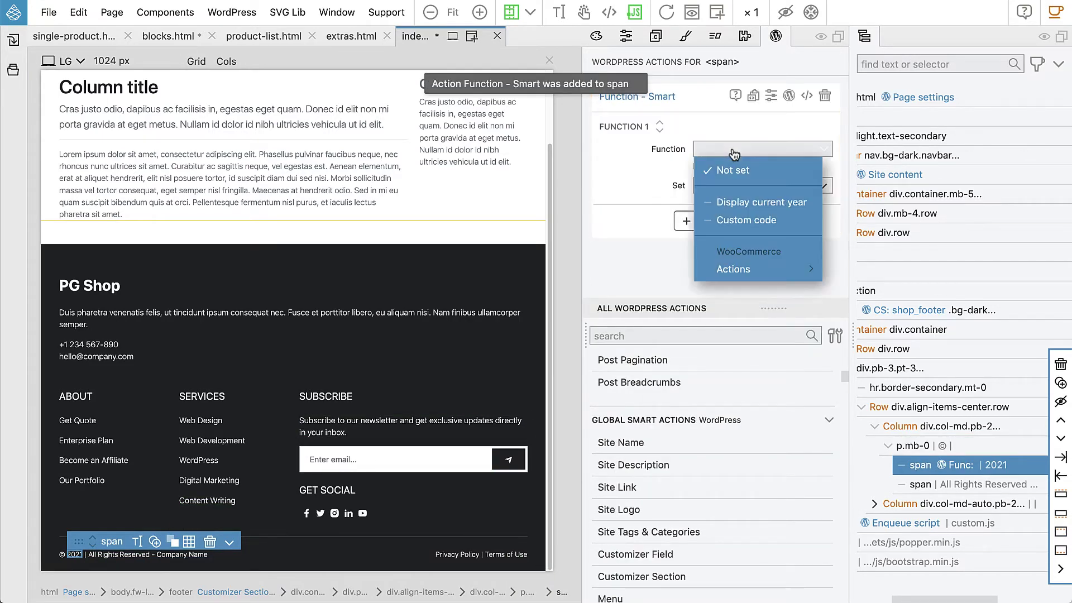
left_click(748, 202)
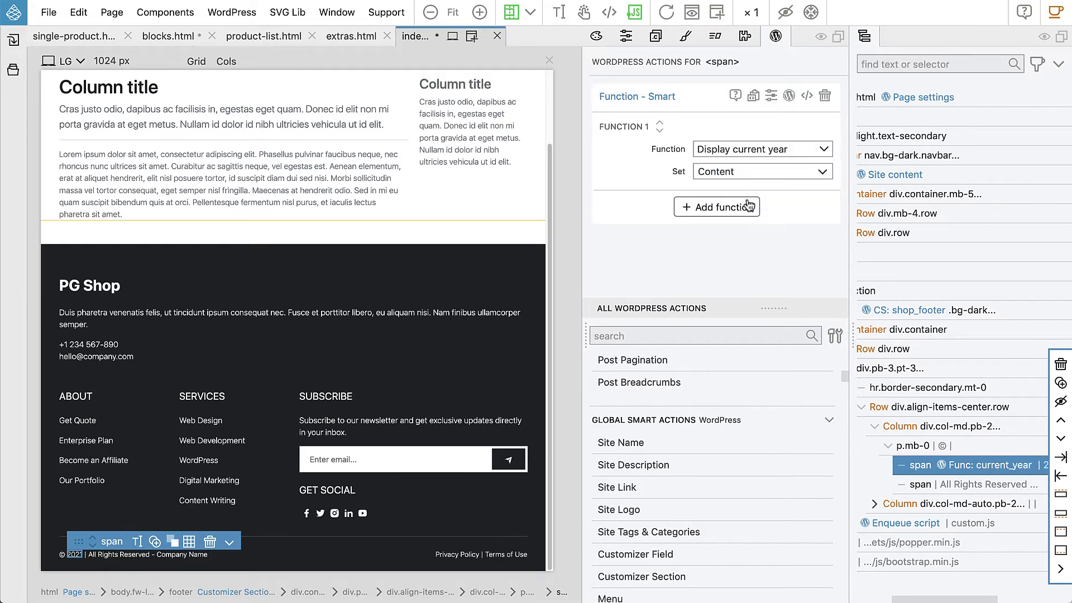
- Add a Customizer Field to the "All Rights Reserved" span with id copyright and label "Copyright notice"
left_click(105, 557)
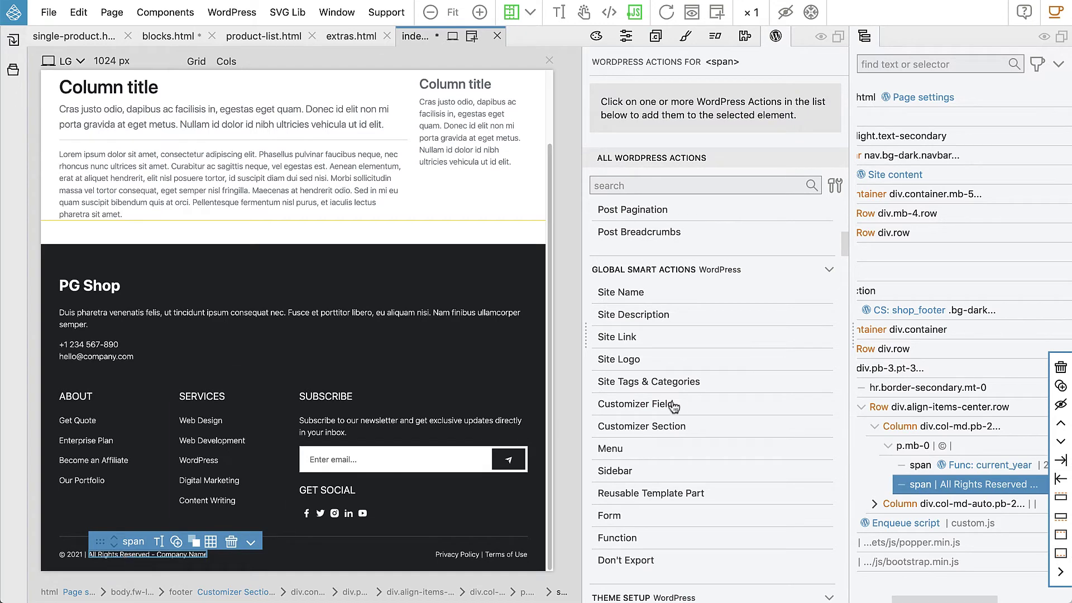
left_click(650, 401)
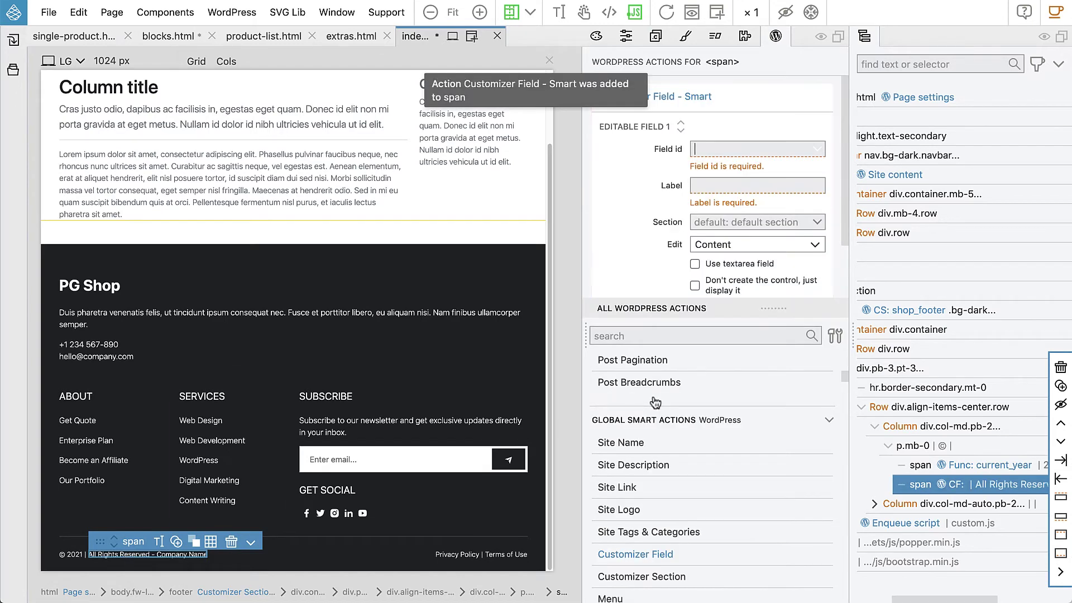
left_click(735, 147)
type("copyright")
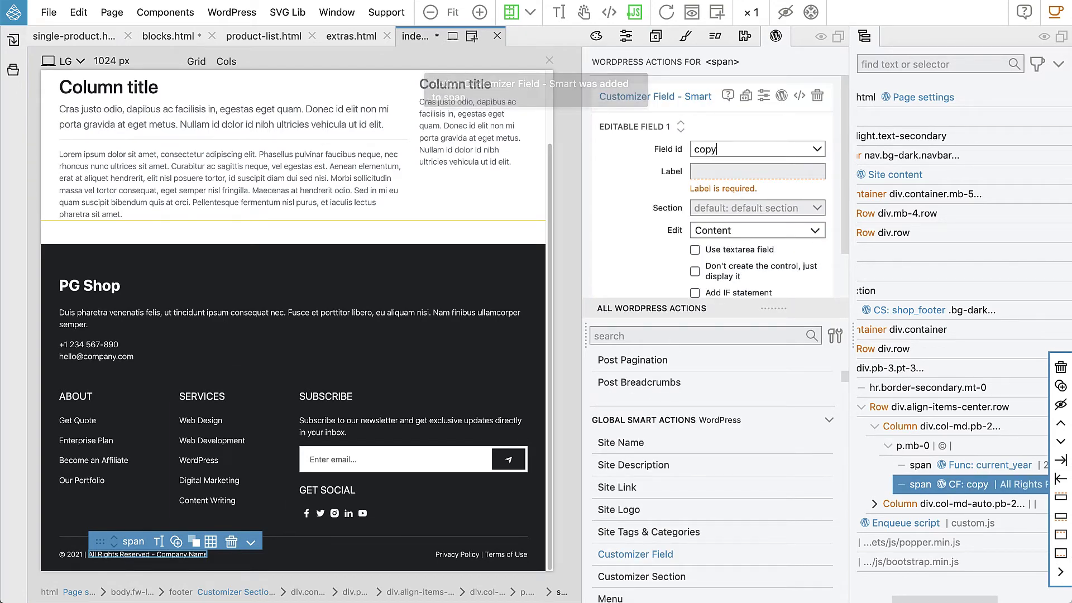
left_click(724, 173)
type("yright notice")
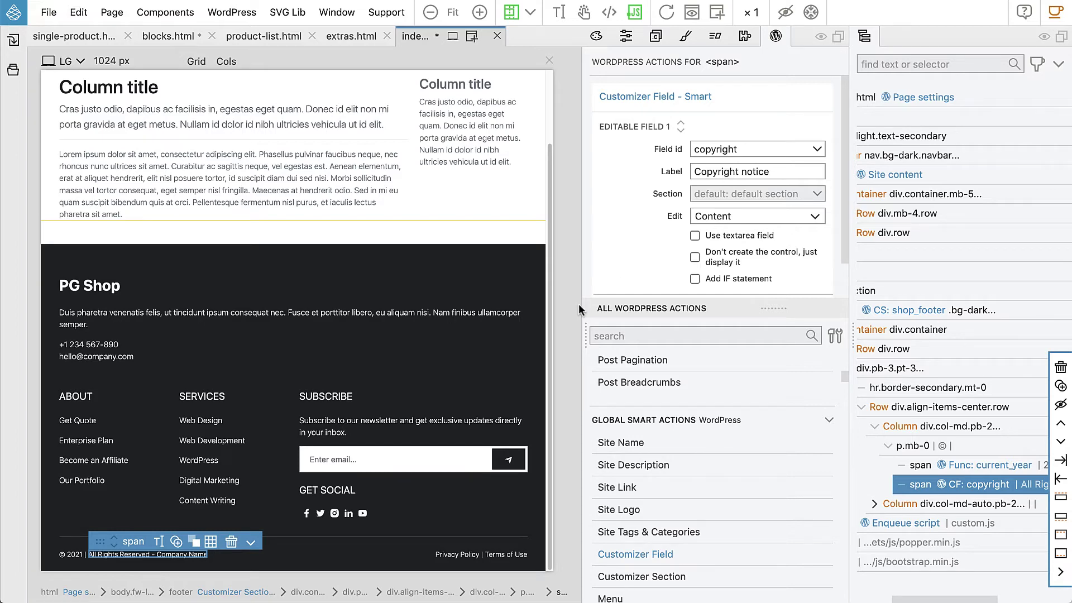
- Add a Customizer Field to the footer's Privacy Policy link with id privacy_link and label "Privacy Policy Link"
left_click(455, 556)
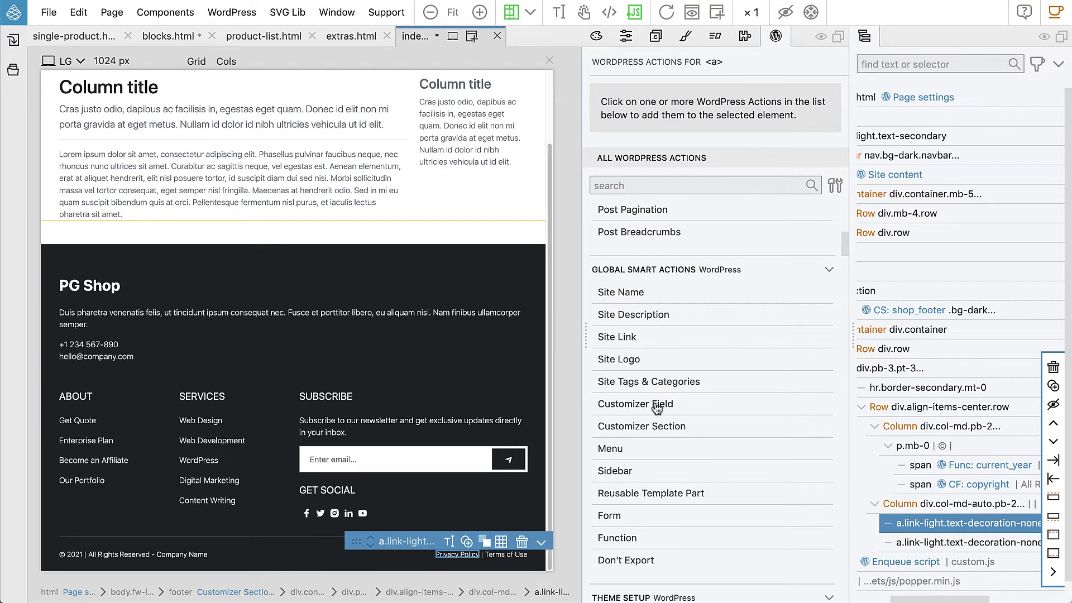
left_click(657, 408)
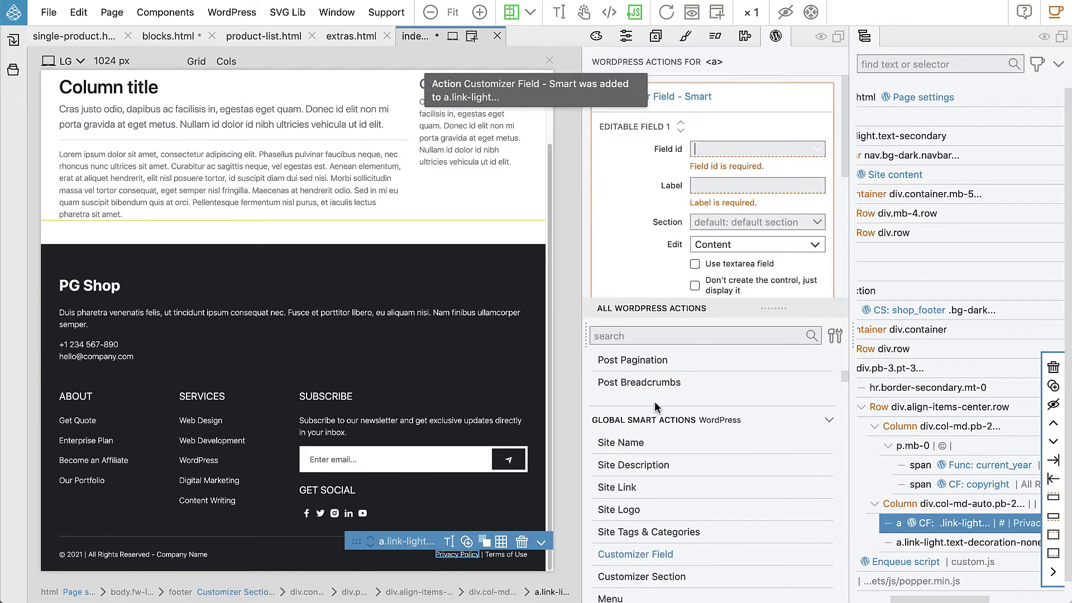
left_click(732, 155)
type("priva")
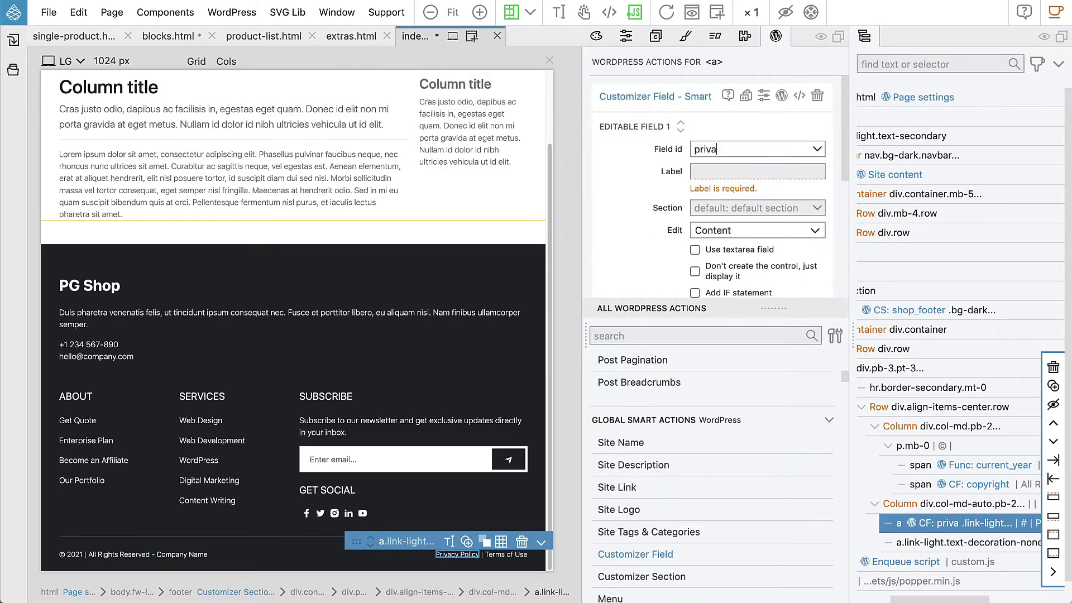
type("cy_link")
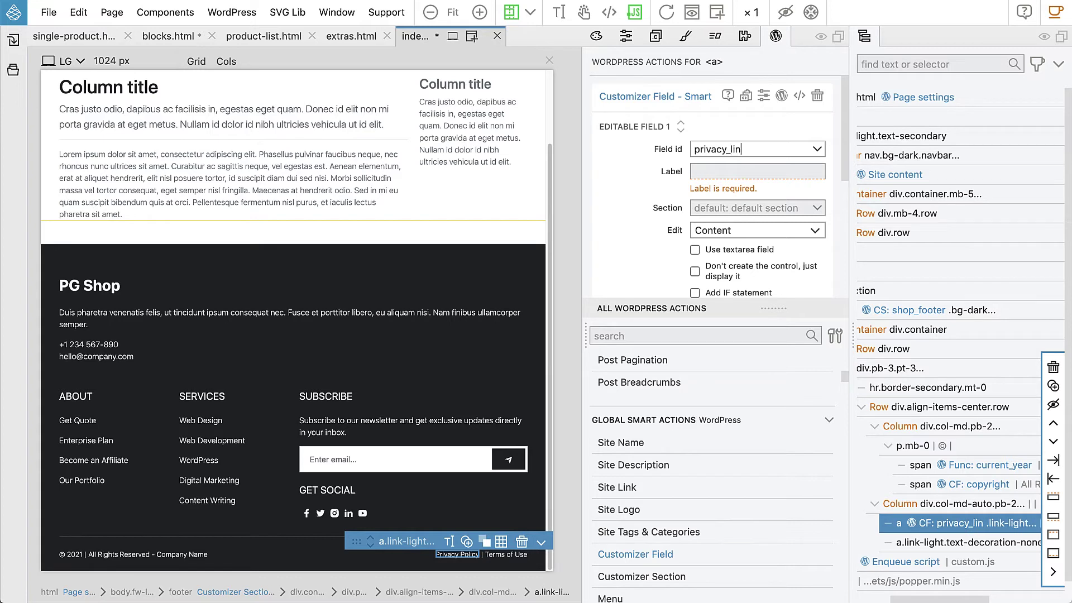
key("Tab")
type("P")
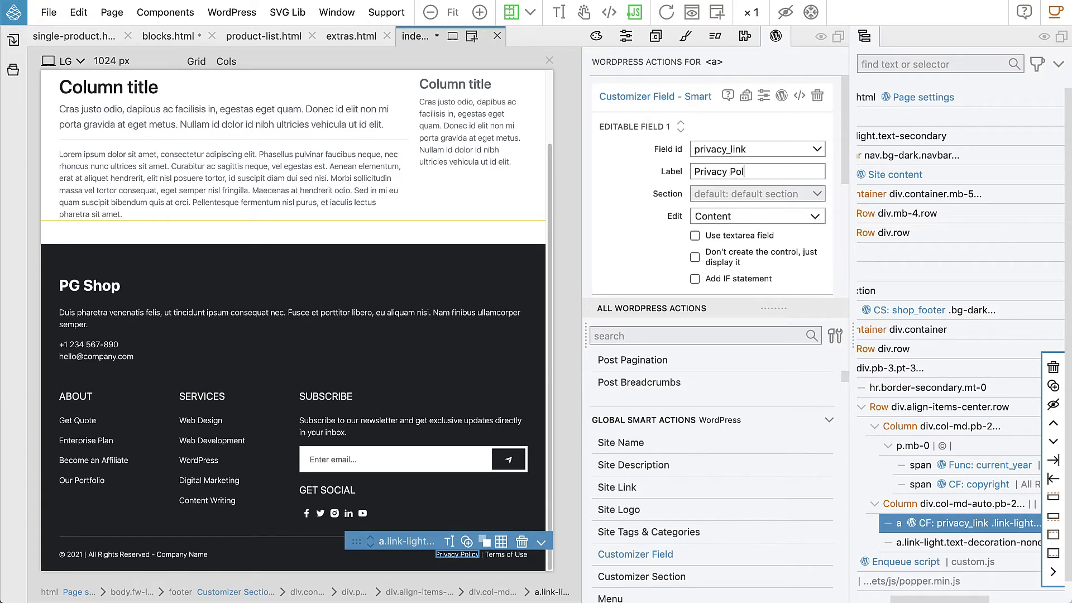
type("rivacy Policy Link")
- Set the Privacy Policy link's Customizer Field to edit Link and remove the empty second editable field
left_click(709, 221)
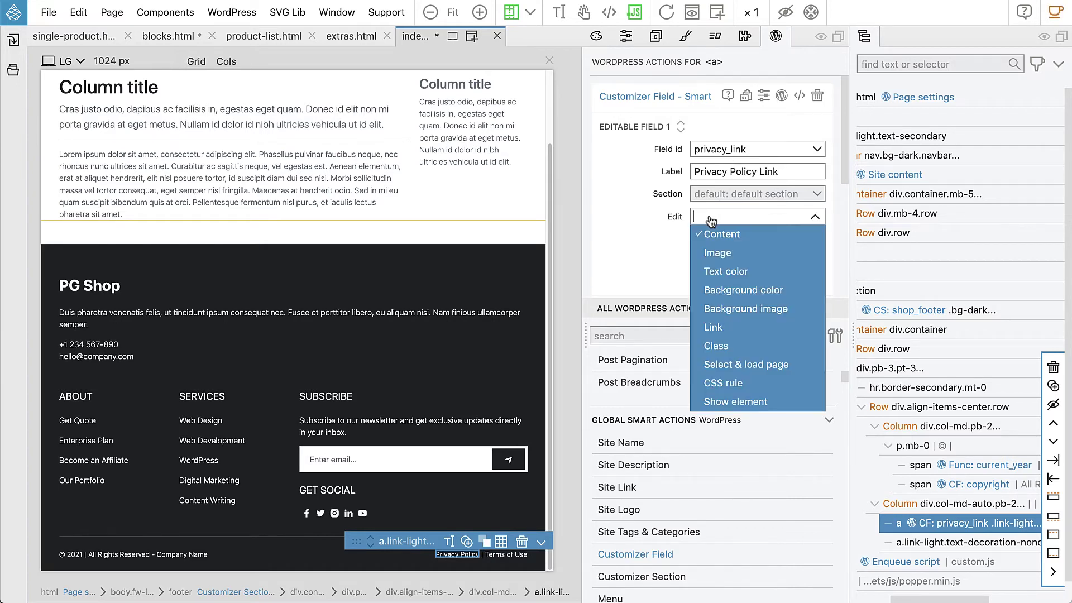
left_click(722, 326)
scroll(725, 262, "down", 4)
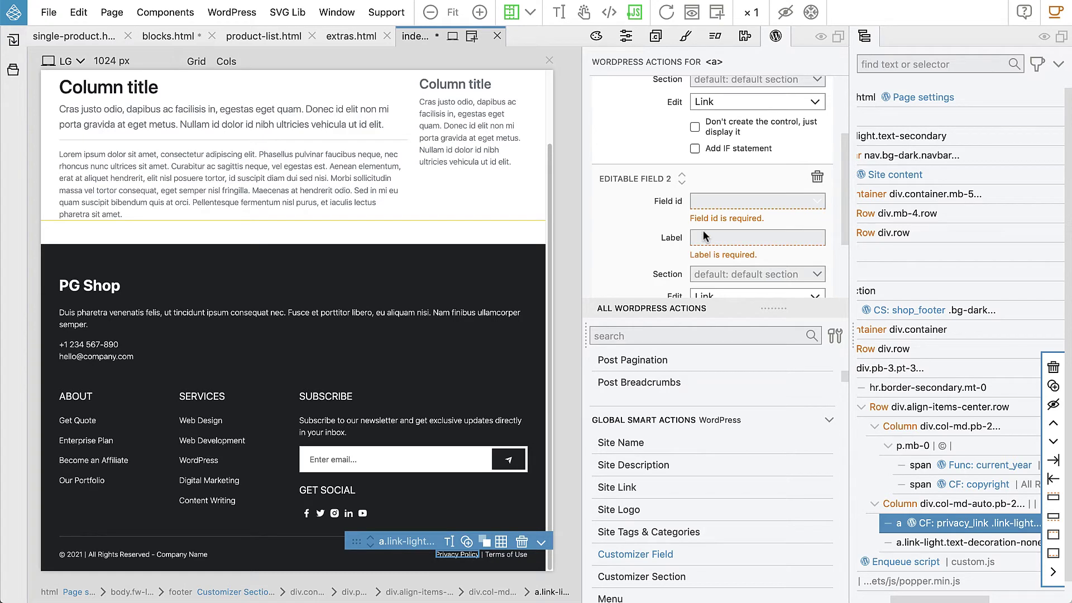
left_click(817, 178)
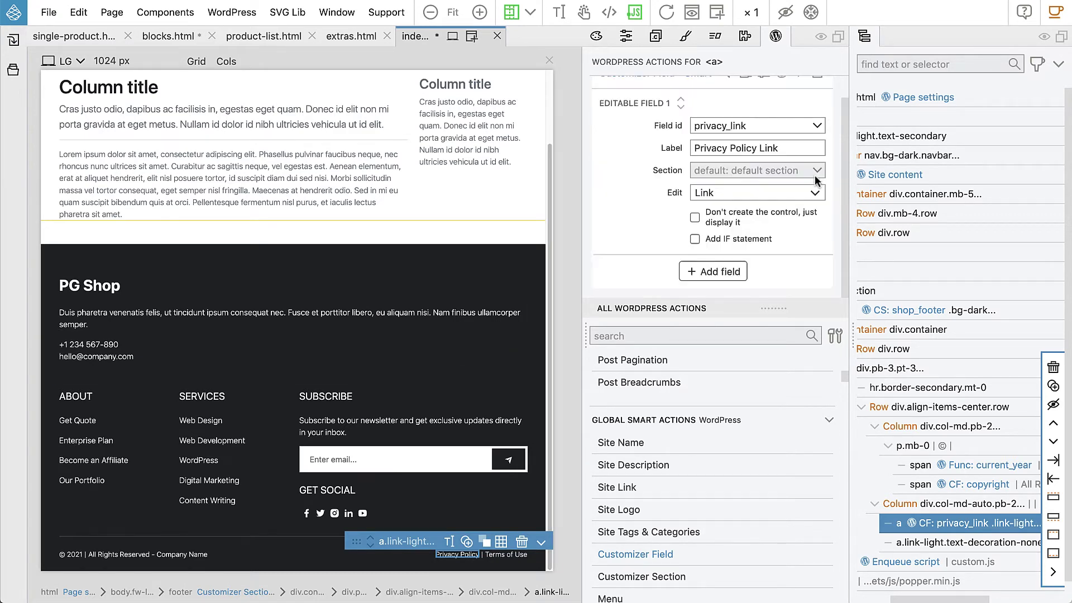
- Add a Customizer Field to the footer's Terms of Use link with id terms_link and label "Terms link"
left_click(506, 554)
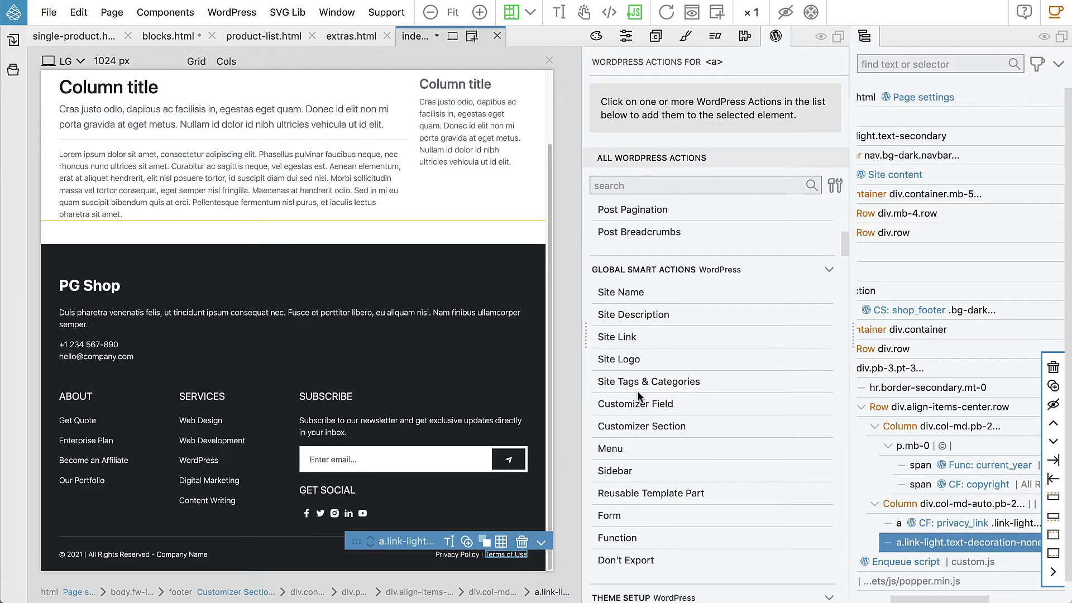
left_click(640, 408)
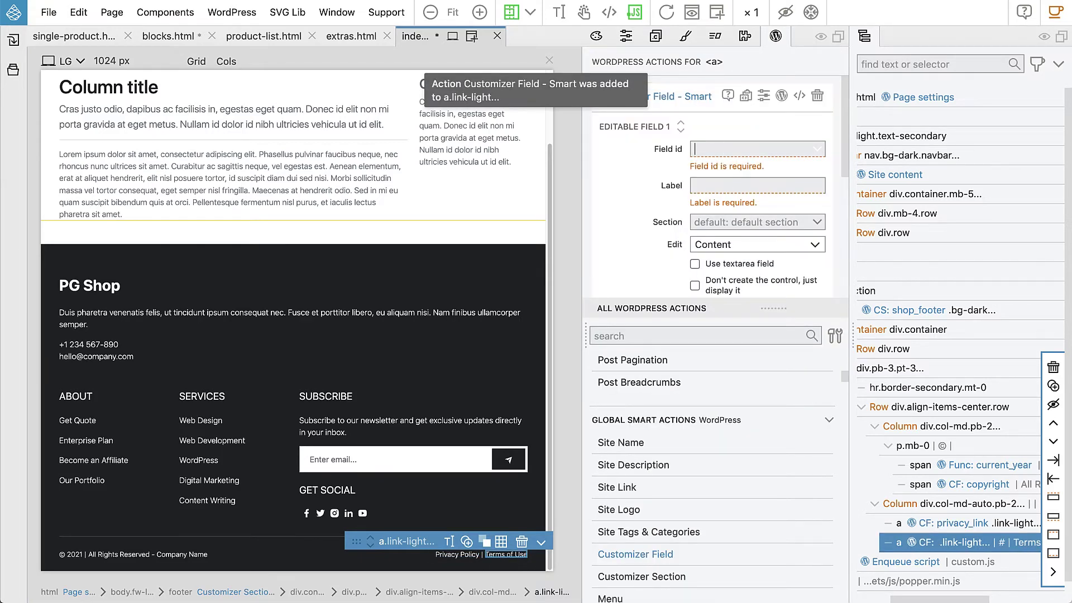
type("terms_link")
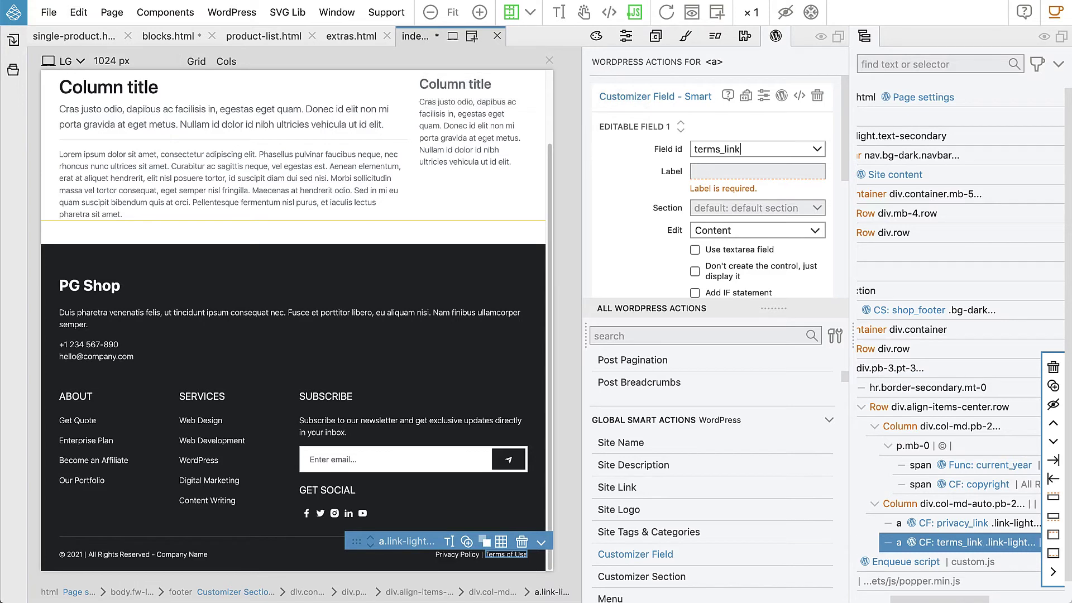
type("Terms link")
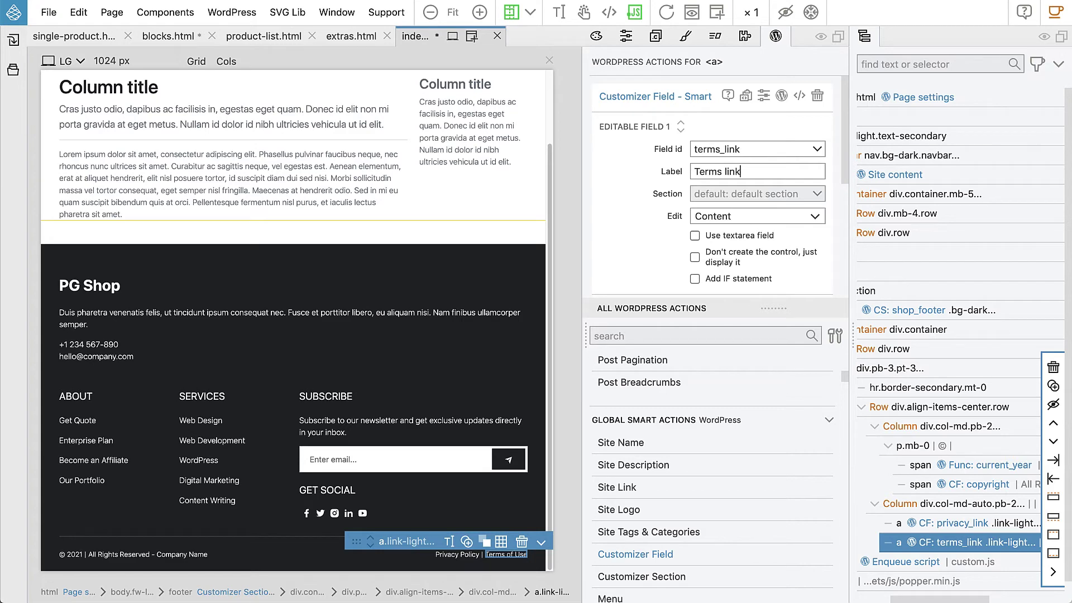
- Set the Terms of Use link's Customizer Field to edit Link and remove the empty second editable field
left_click(722, 219)
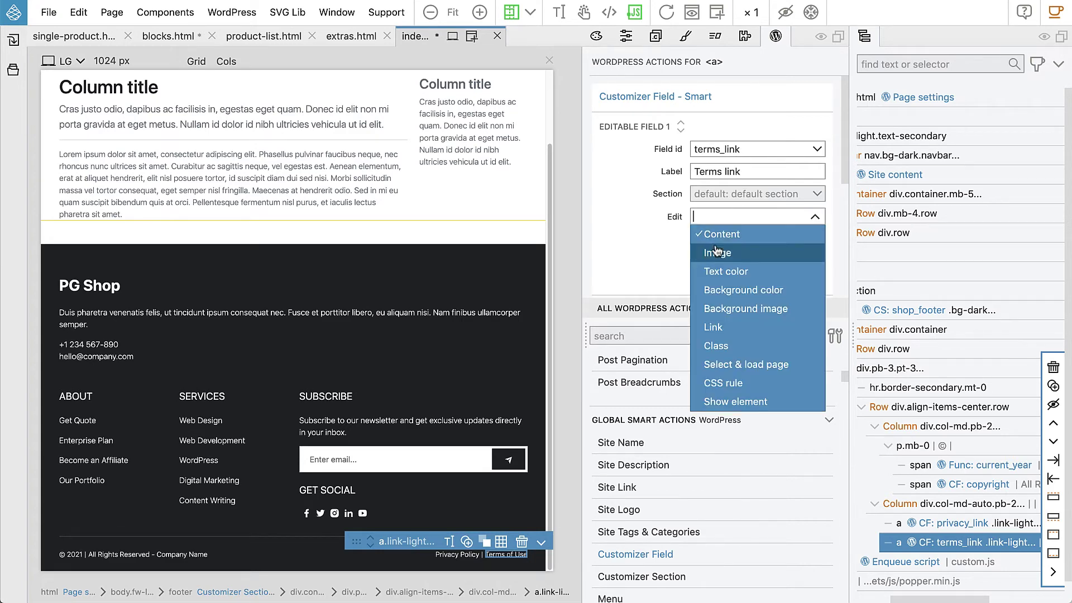
left_click(719, 323)
scroll(685, 186, "down", 3)
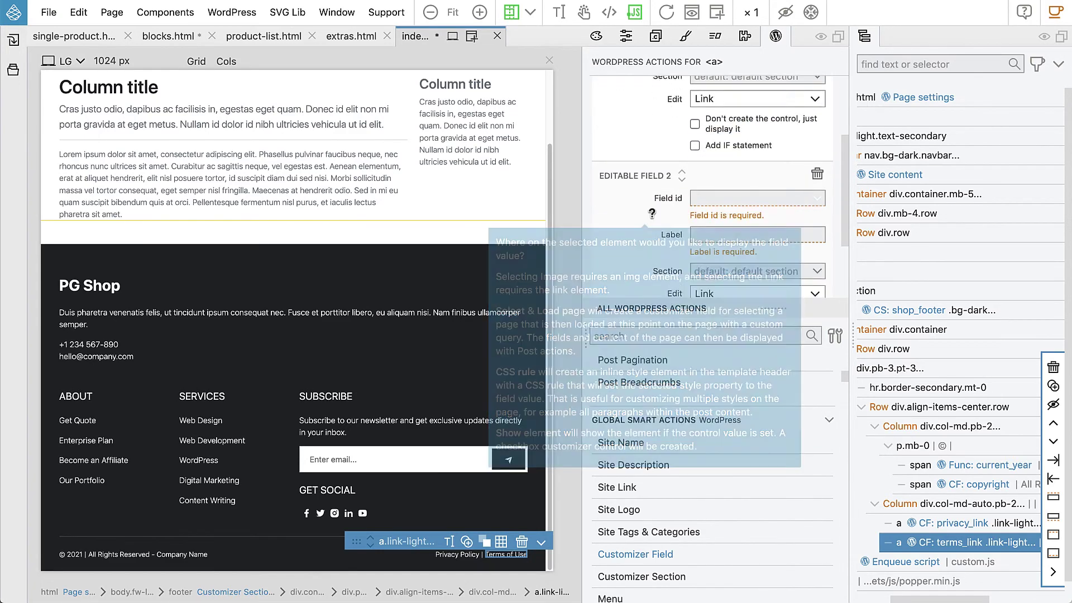
left_click(817, 135)
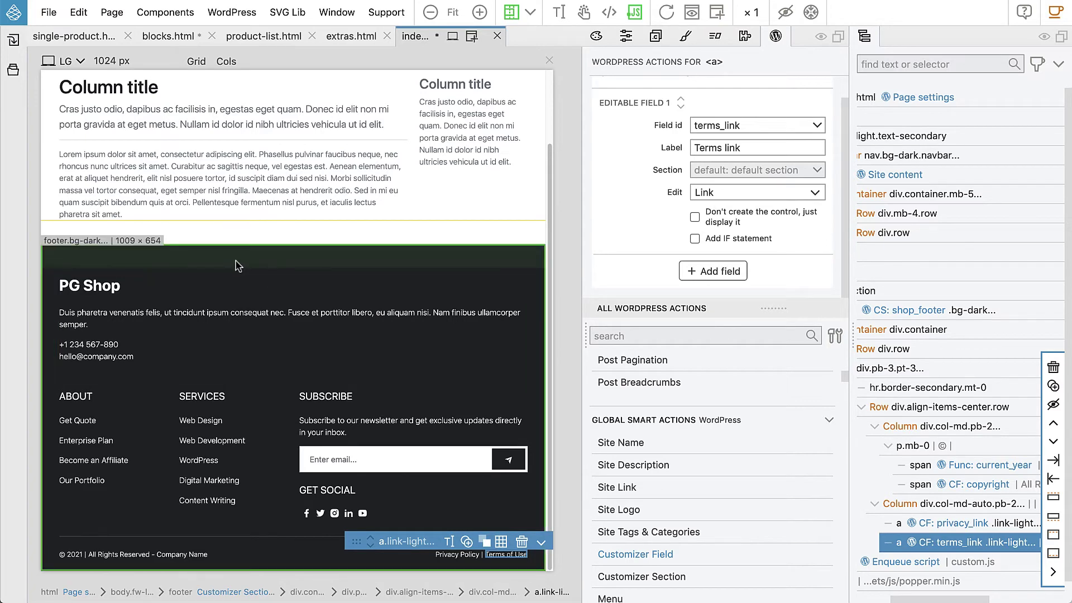
- Export the WordPress theme, and switch to Chrome to open the Starter Shop site's Customizer
left_click(222, 12)
left_click(232, 37)
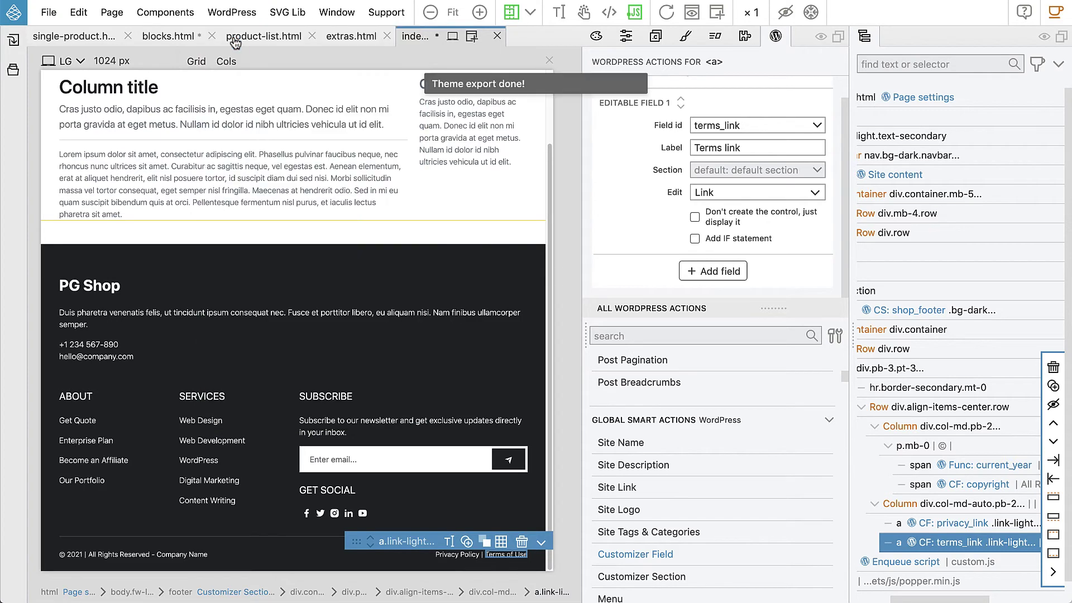
key("super+Tab")
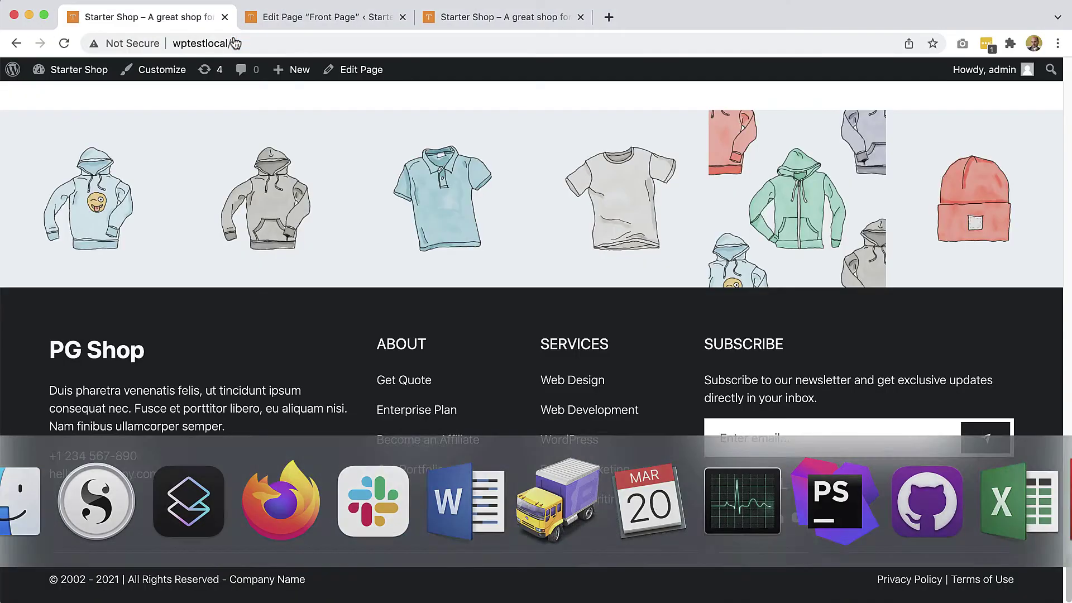
left_click(160, 71)
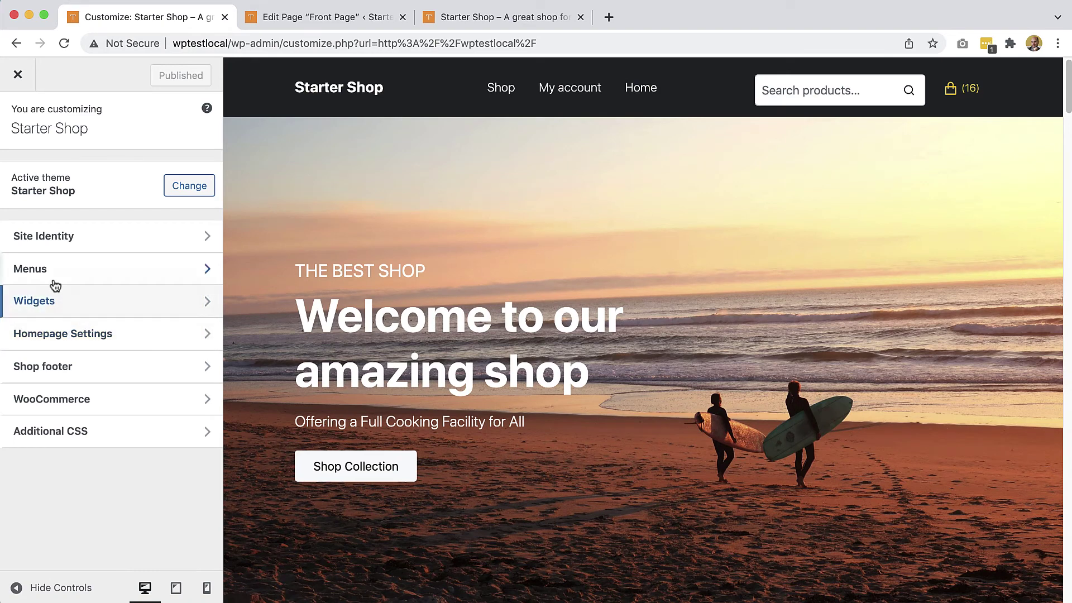
- Assign the Primary menu to both the Footer Menu 1 and Footer Menu 2 locations
left_click(44, 269)
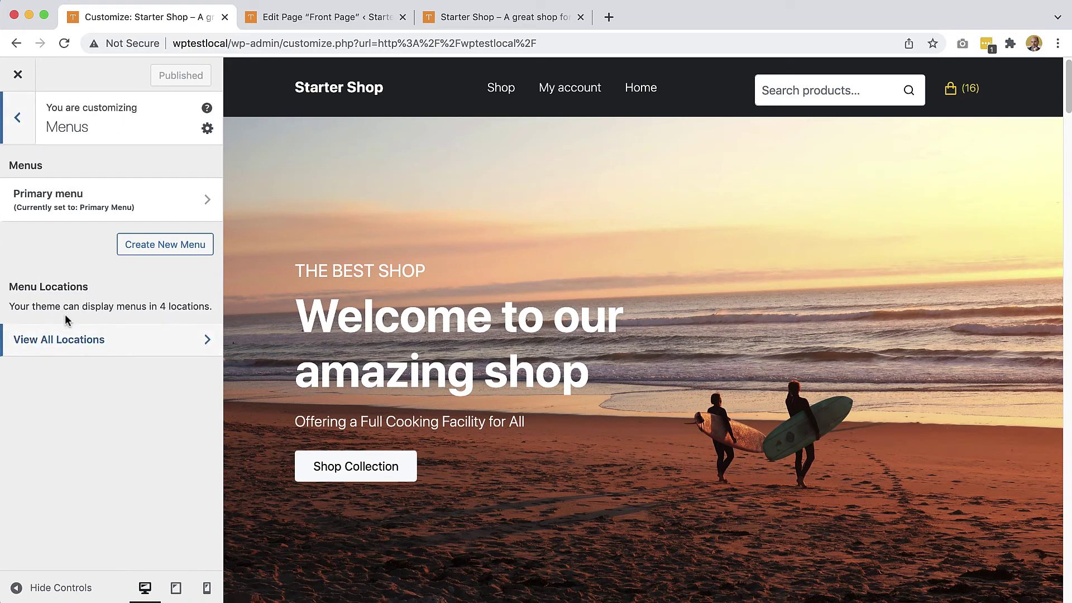
left_click(67, 339)
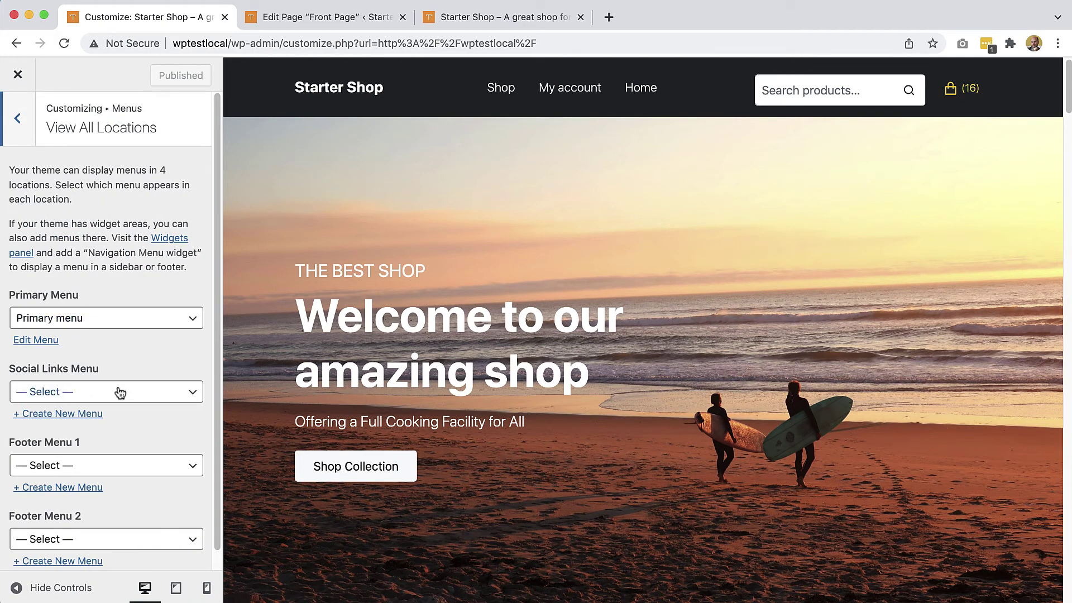
scroll(118, 395, "down", 1)
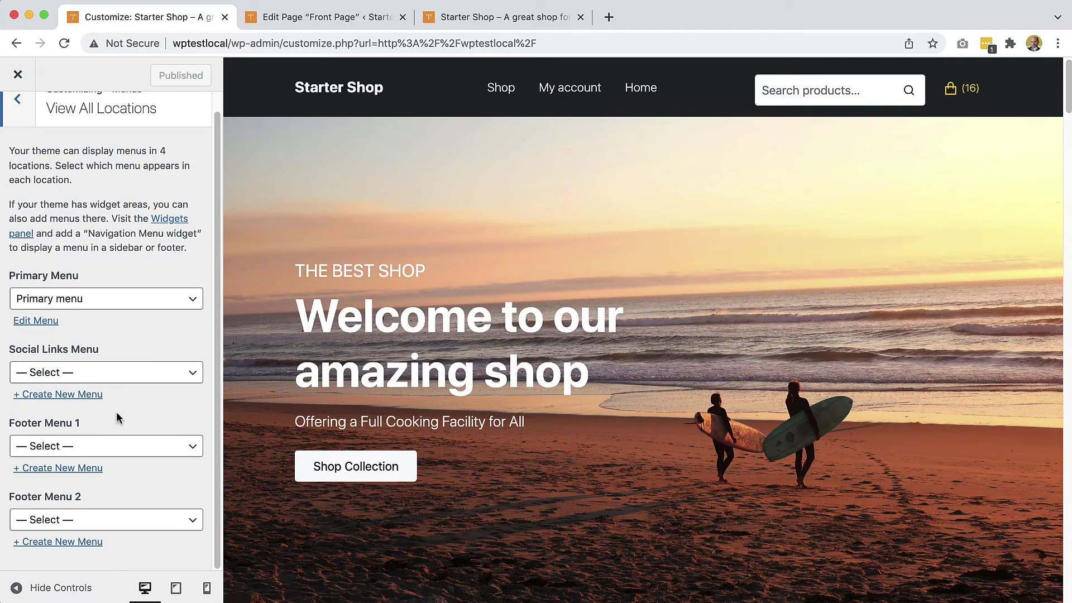
scroll(648, 403, "down", 20)
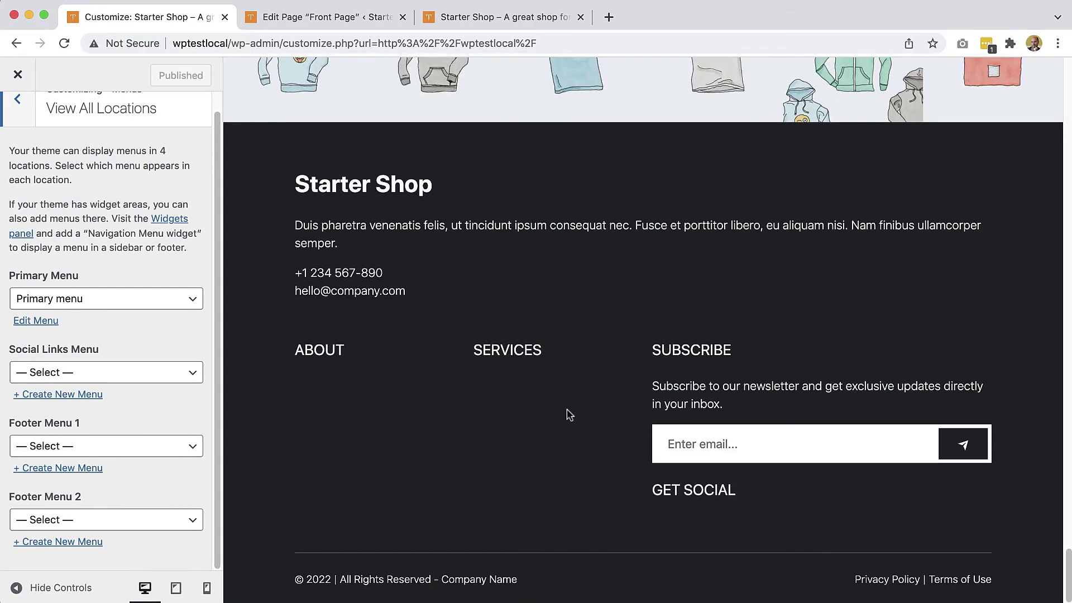
left_click(55, 373)
left_click(86, 356)
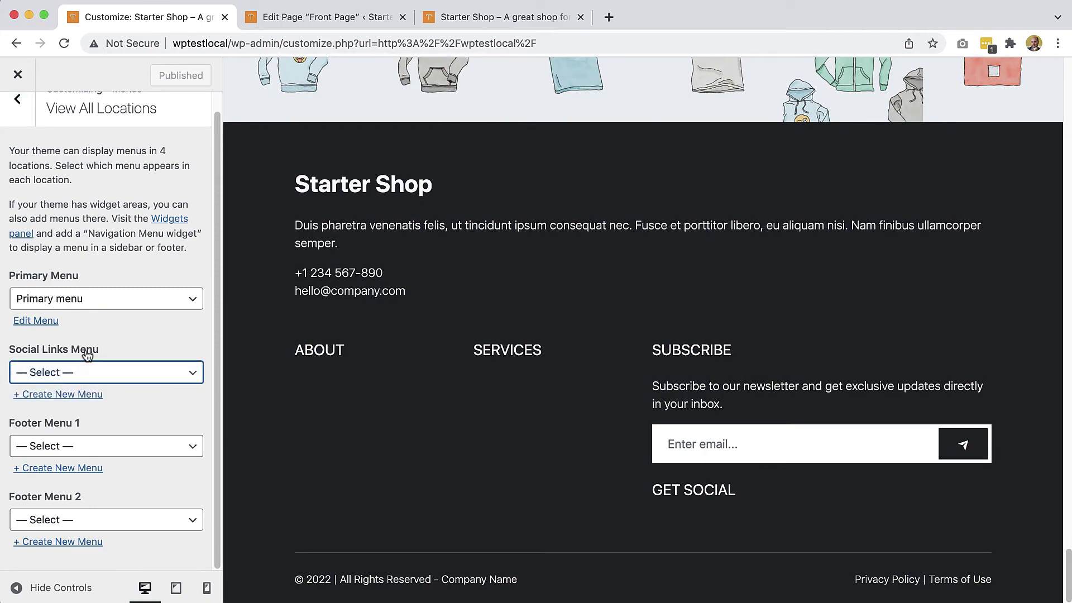
left_click(57, 446)
left_click(63, 460)
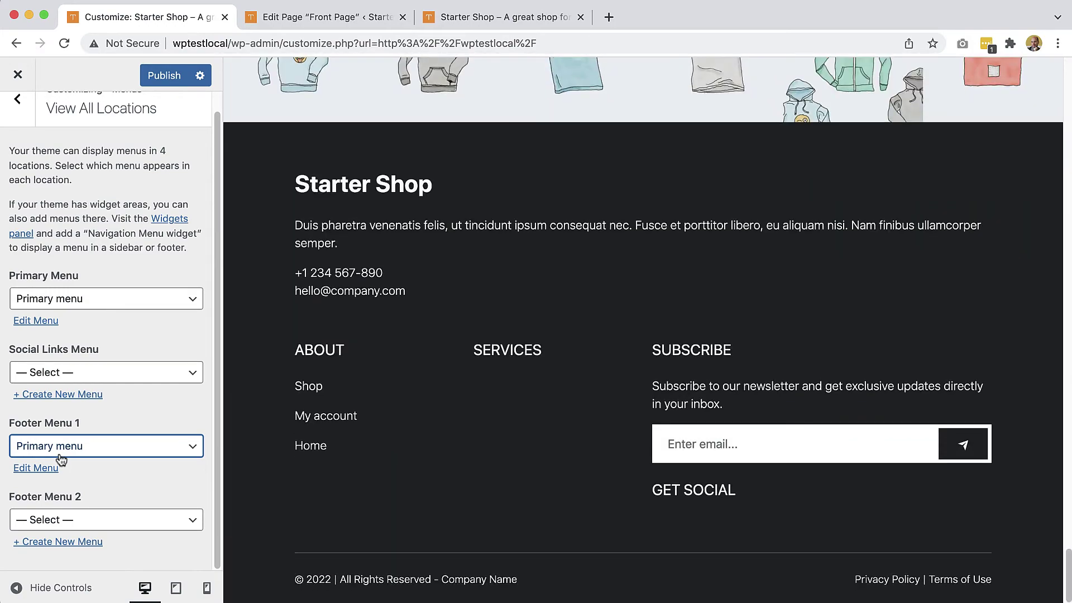
left_click(76, 521)
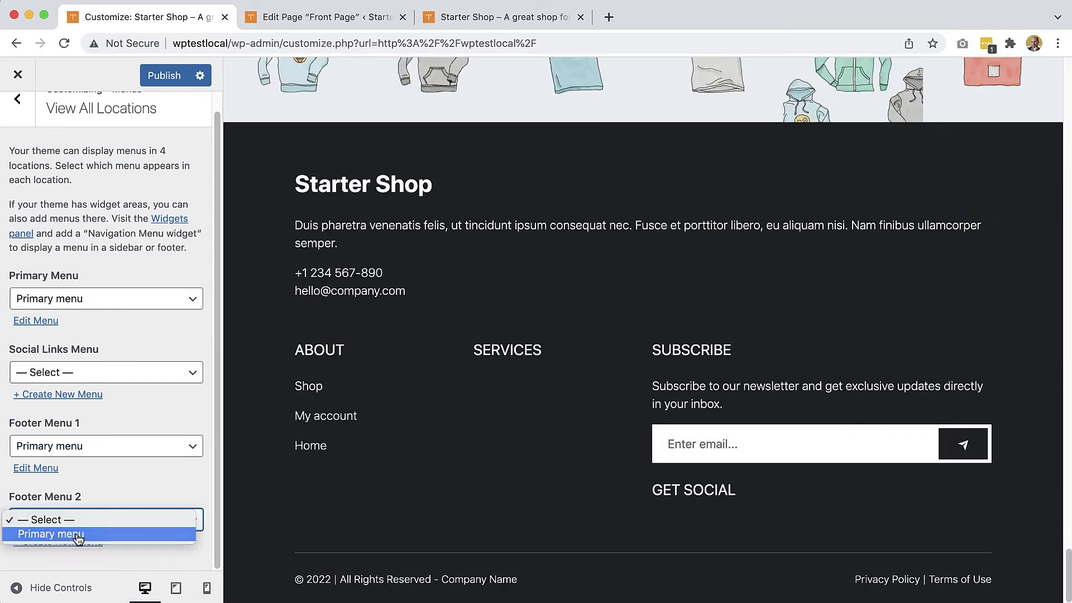
left_click(78, 535)
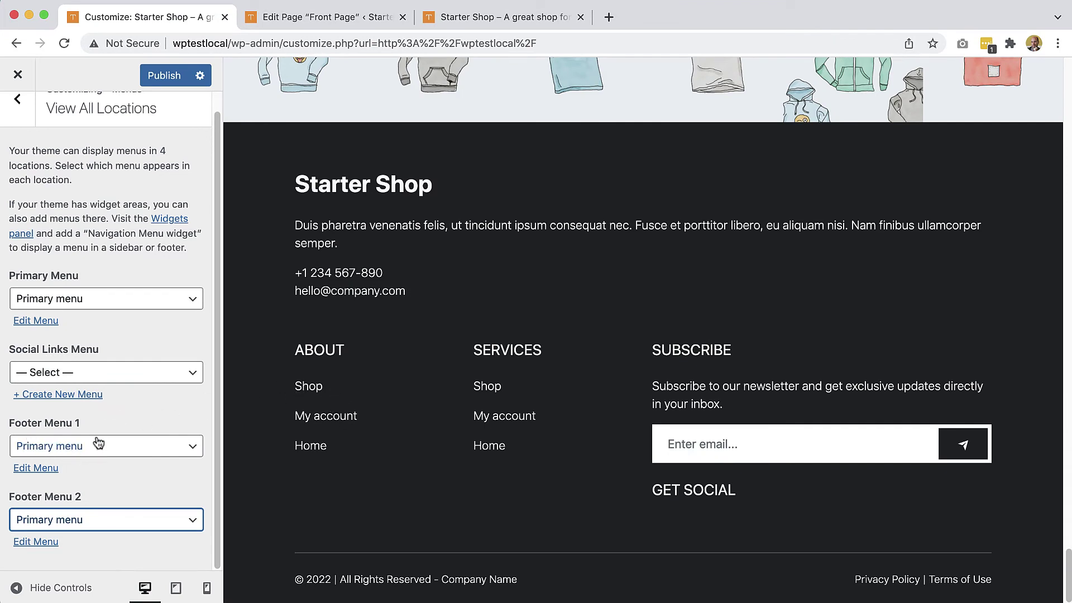
- Replace the Shop footer's description text with "Our shop is great!"
left_click(17, 103)
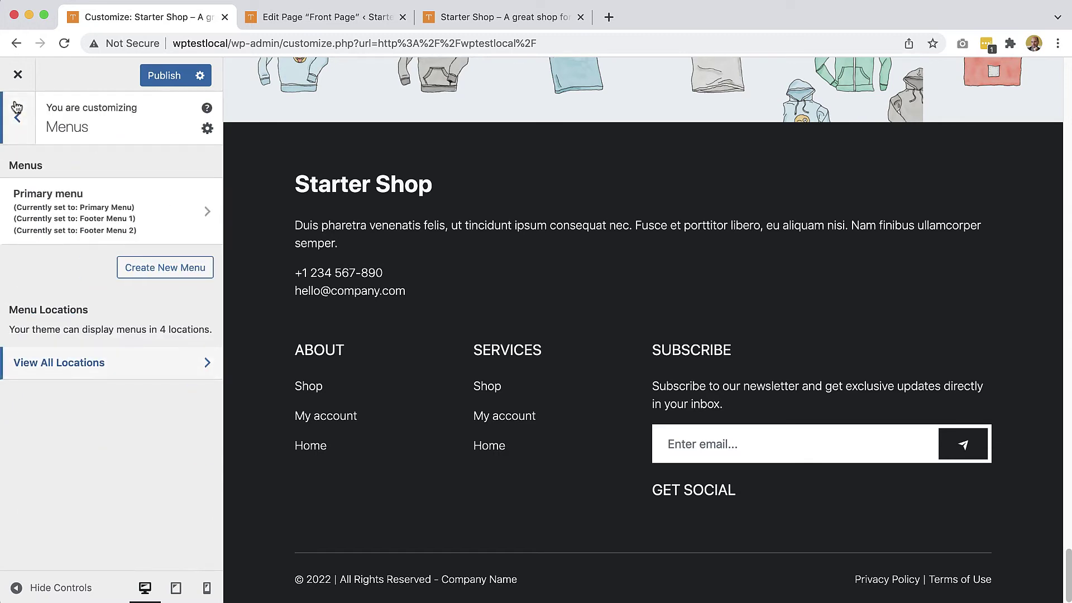
left_click(18, 118)
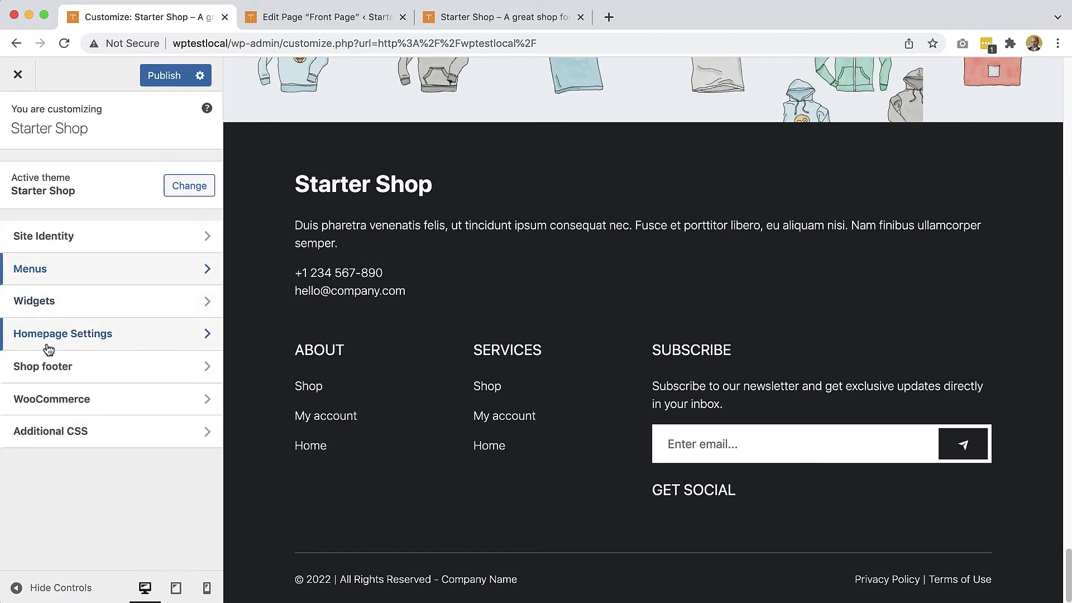
left_click(50, 378)
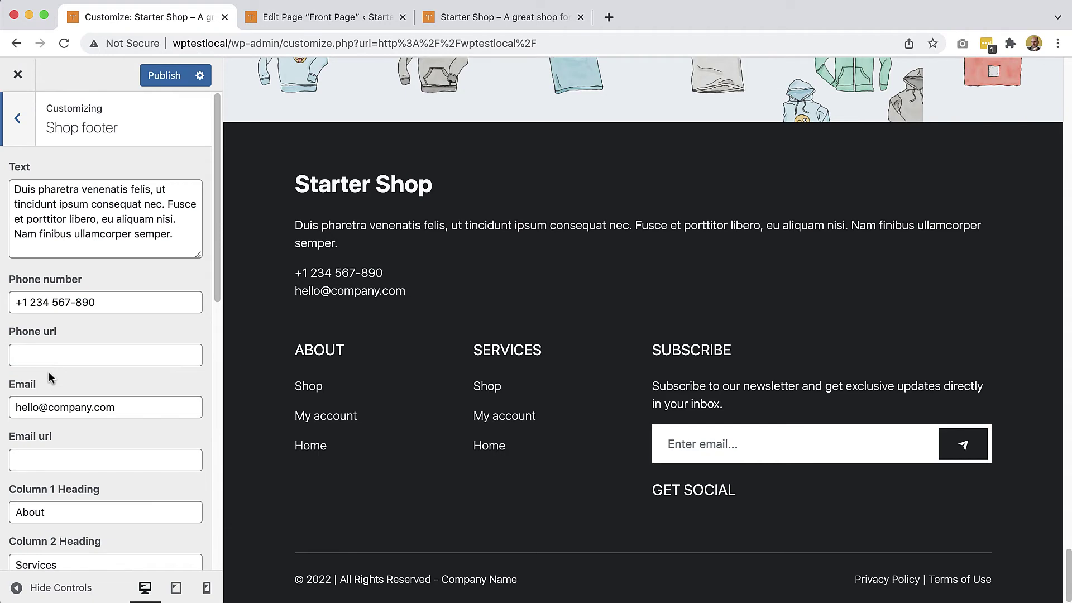
left_click_drag(185, 235, 7, 194)
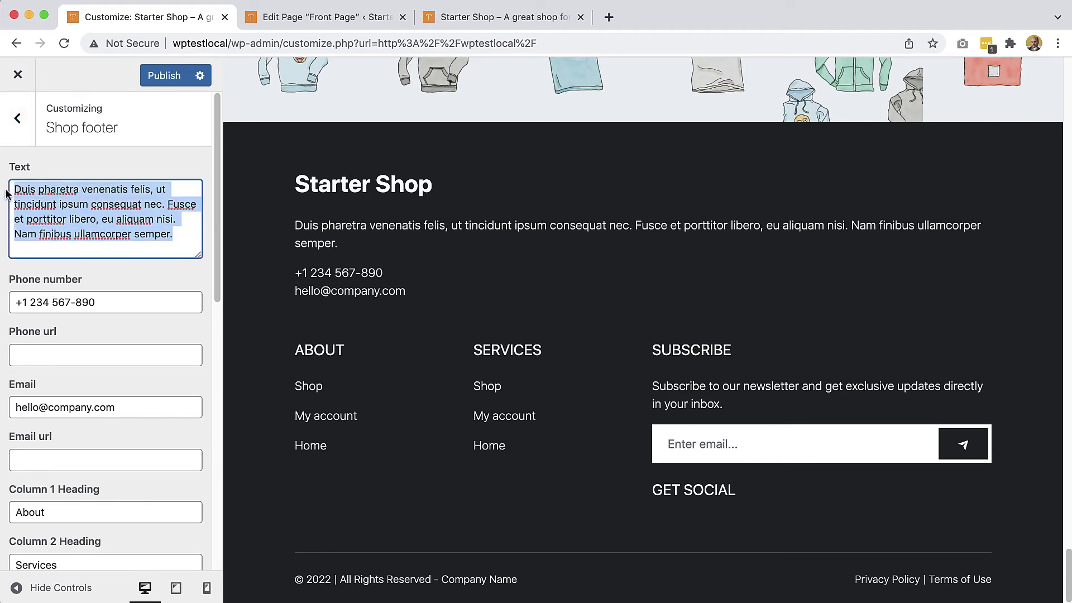
type("Our shop i")
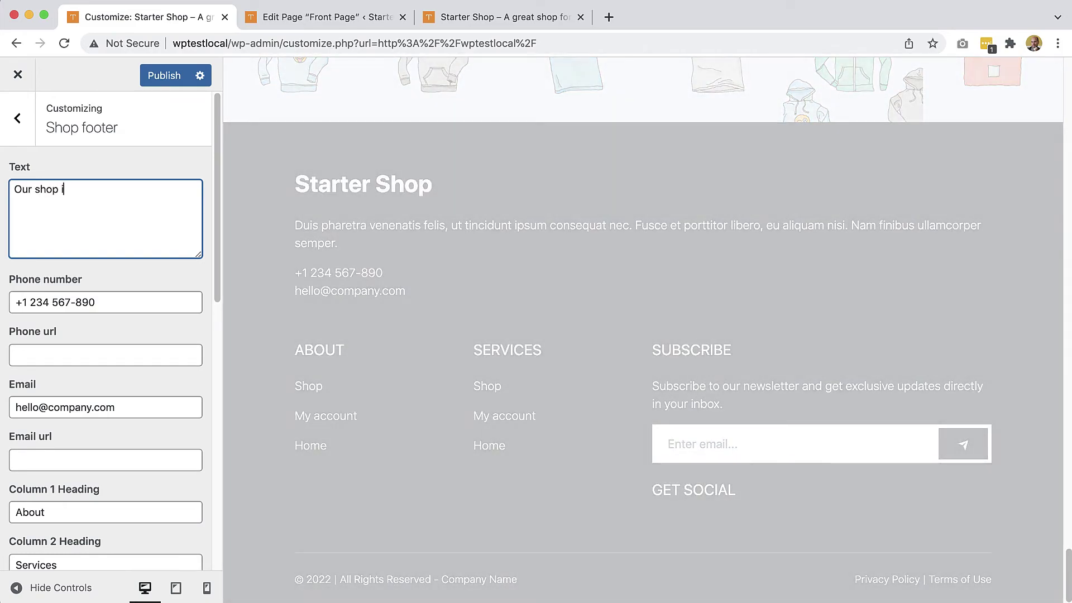
type("s great!")
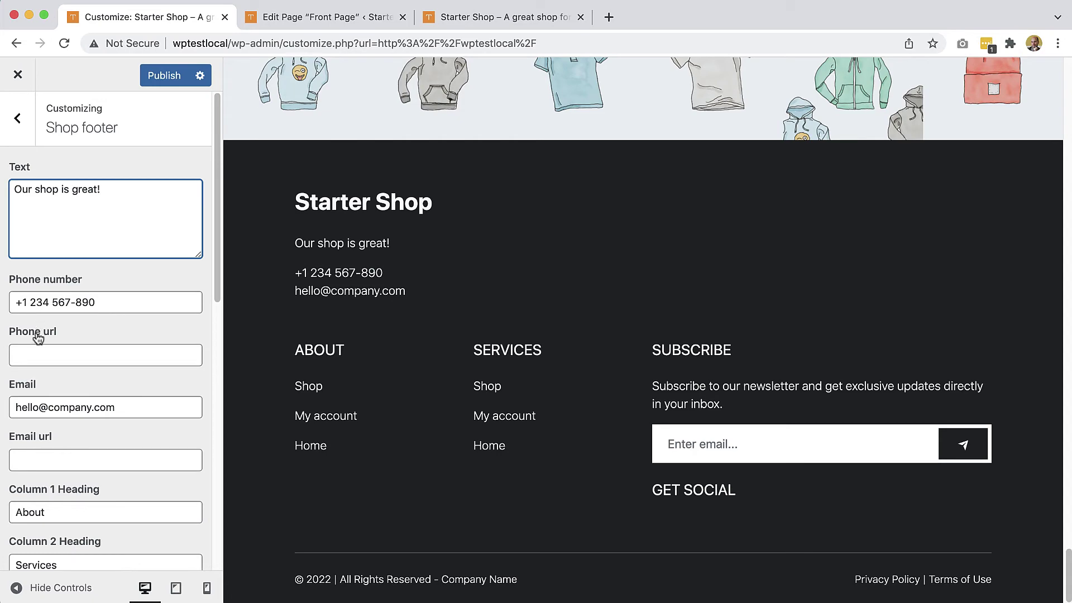
- Set the footer's Phone url to a tel: link with the shop's phone number, without spaces or hyphens
left_click(33, 356)
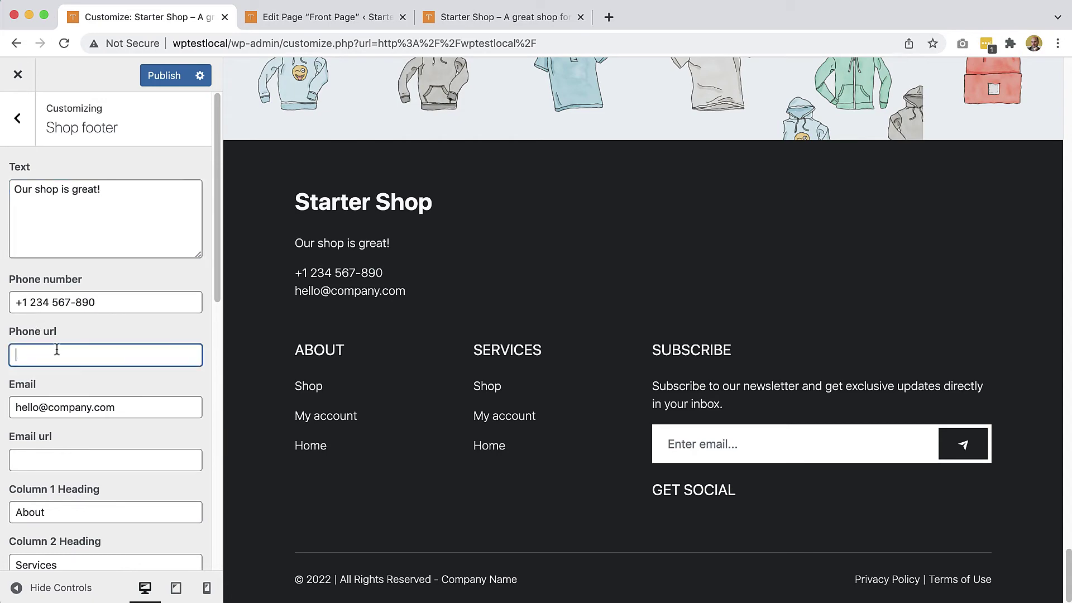
type("tel")
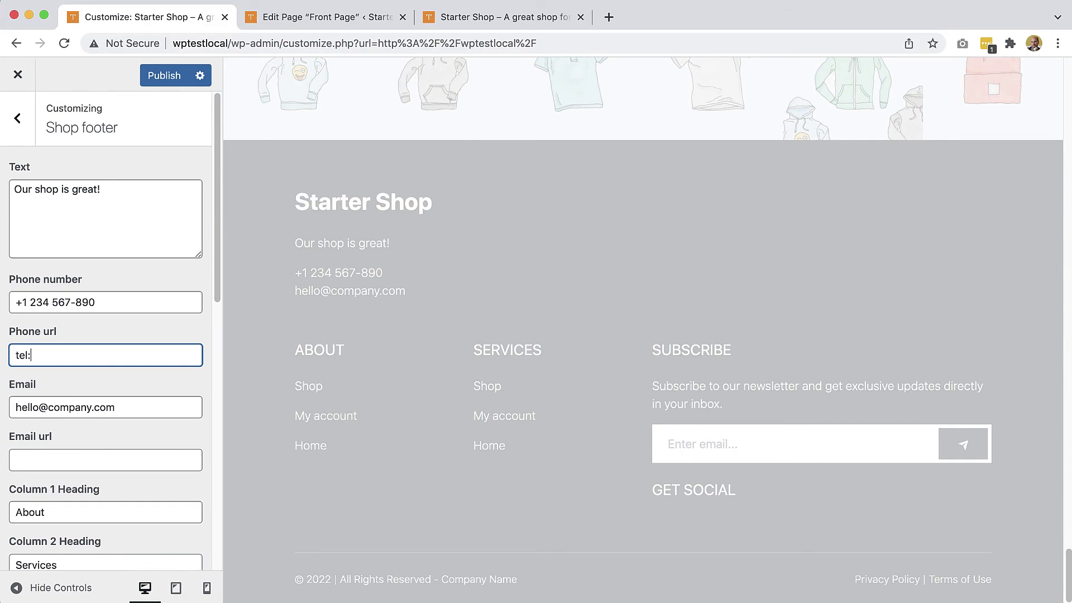
type(":+")
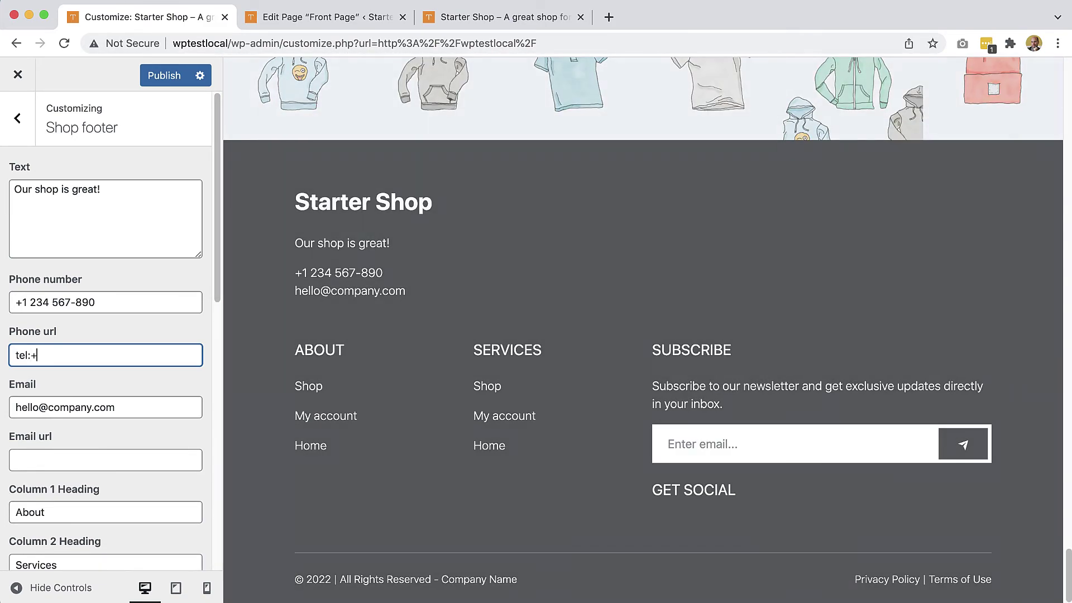
type("1234")
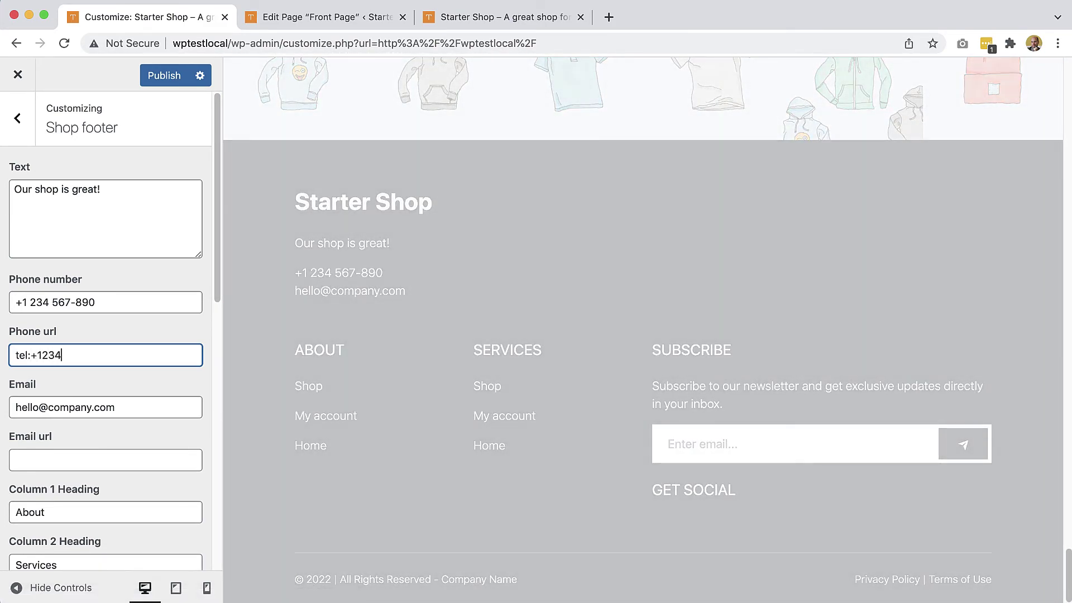
type("567890")
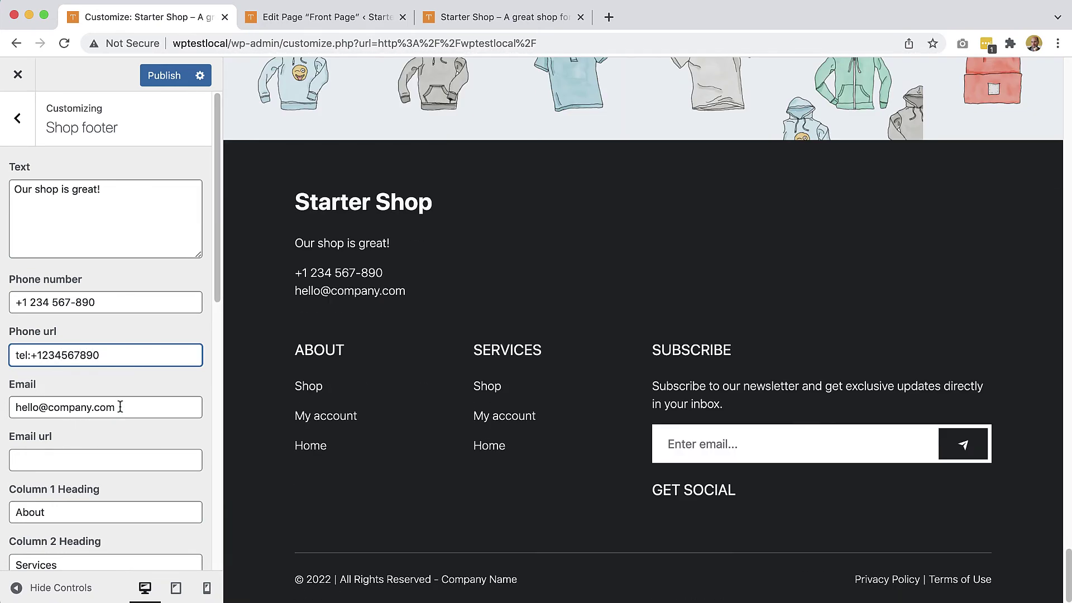
- Set the footer's Email url to mailto: followed by the address copied from the Email field
left_click_drag(120, 407, 14, 410)
key("cmd+c")
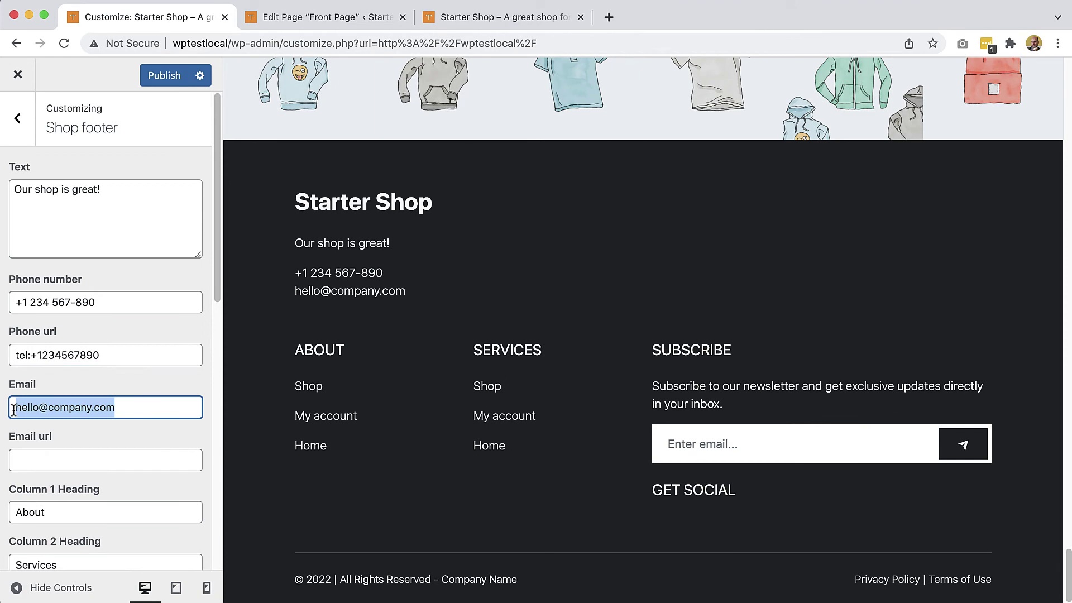
left_click(24, 461)
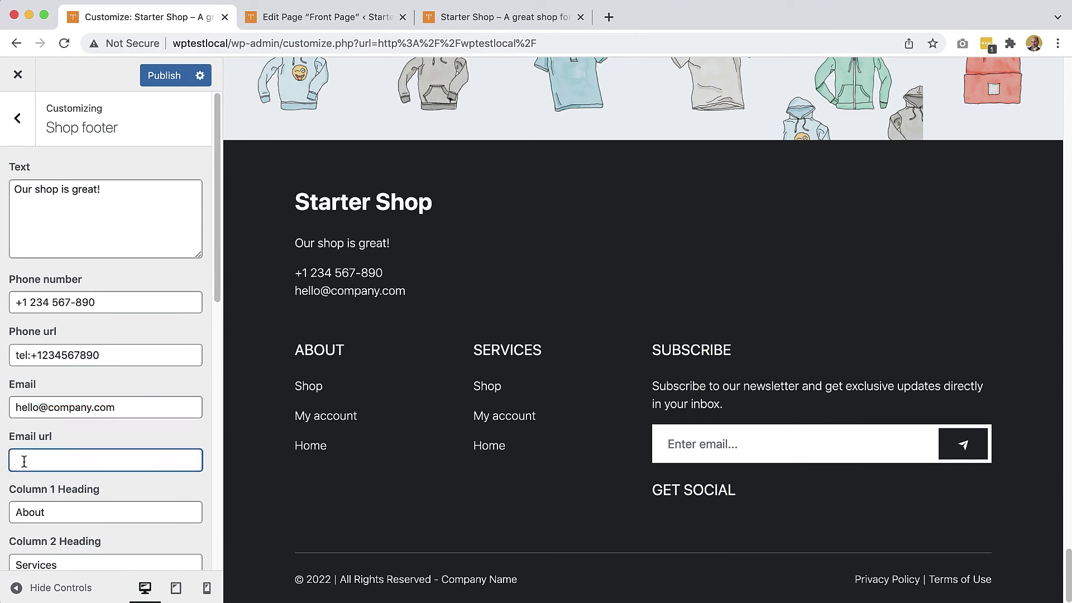
type("mailto:")
key("cmd+v")
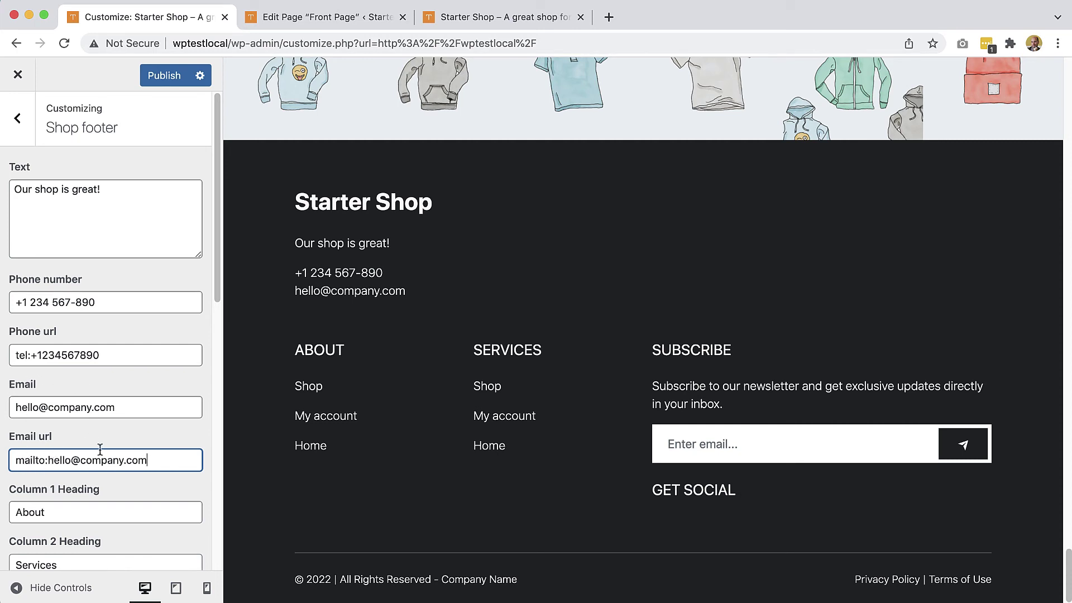
- Set the footer's Facebook, Twitter and Instagram links to "#"
scroll(100, 448, "down", 3)
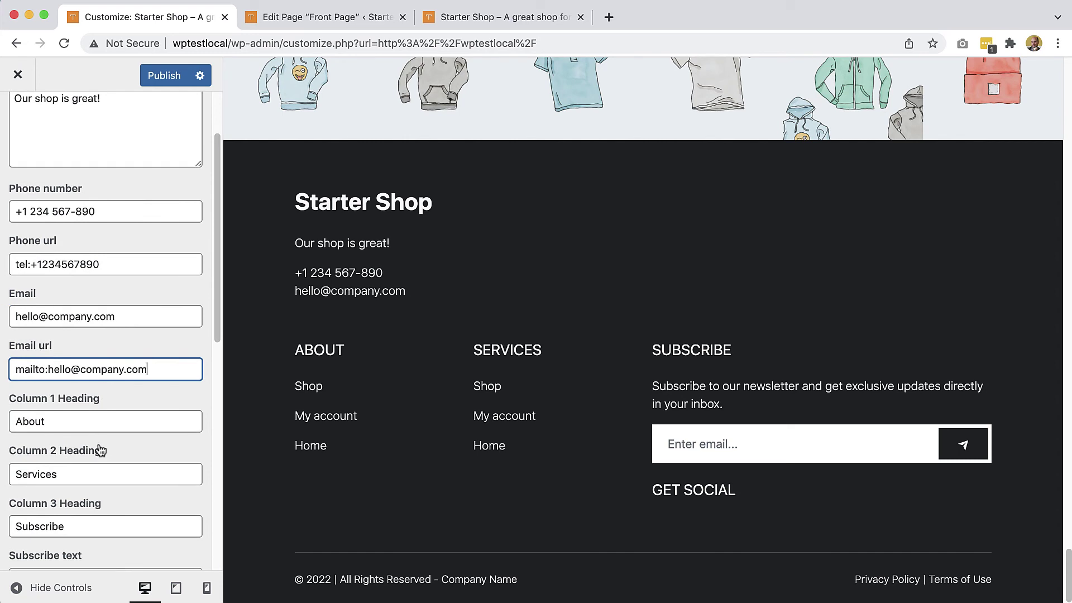
scroll(86, 442, "down", 2)
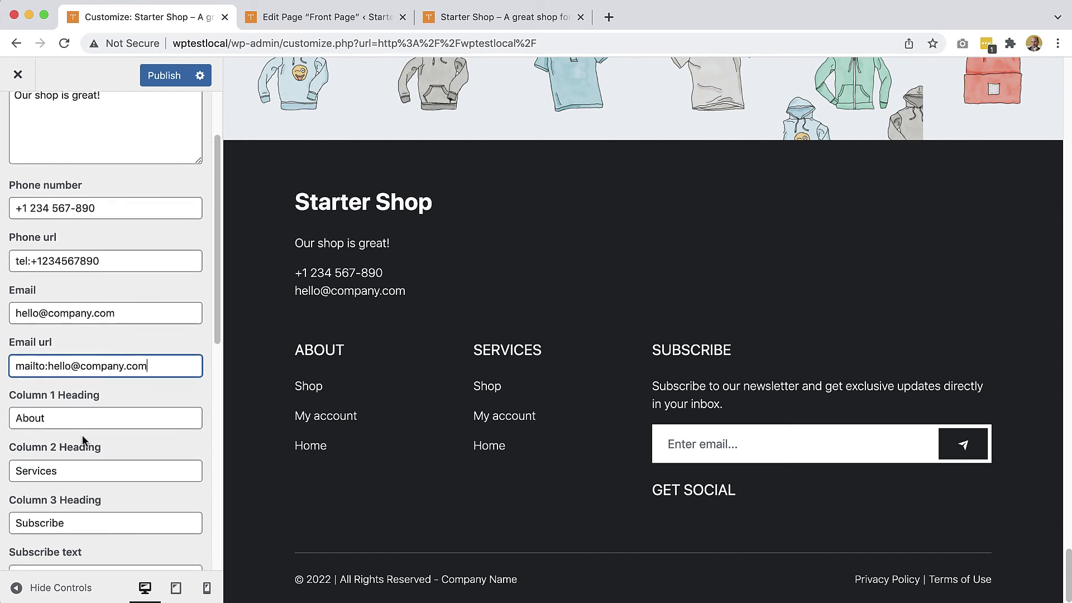
scroll(48, 408, "down", 5)
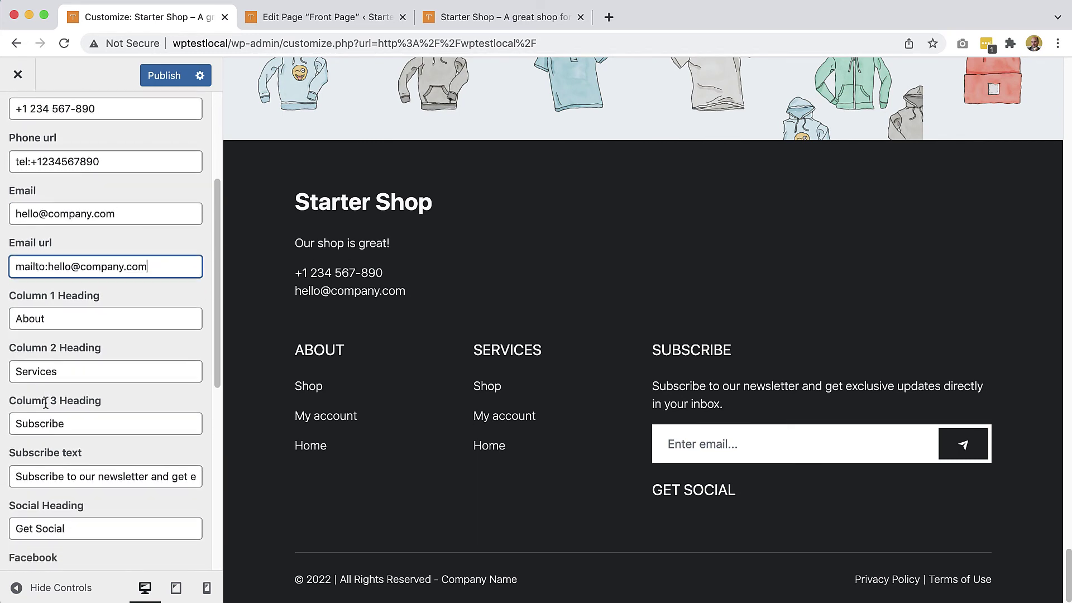
scroll(46, 409, "down", 4)
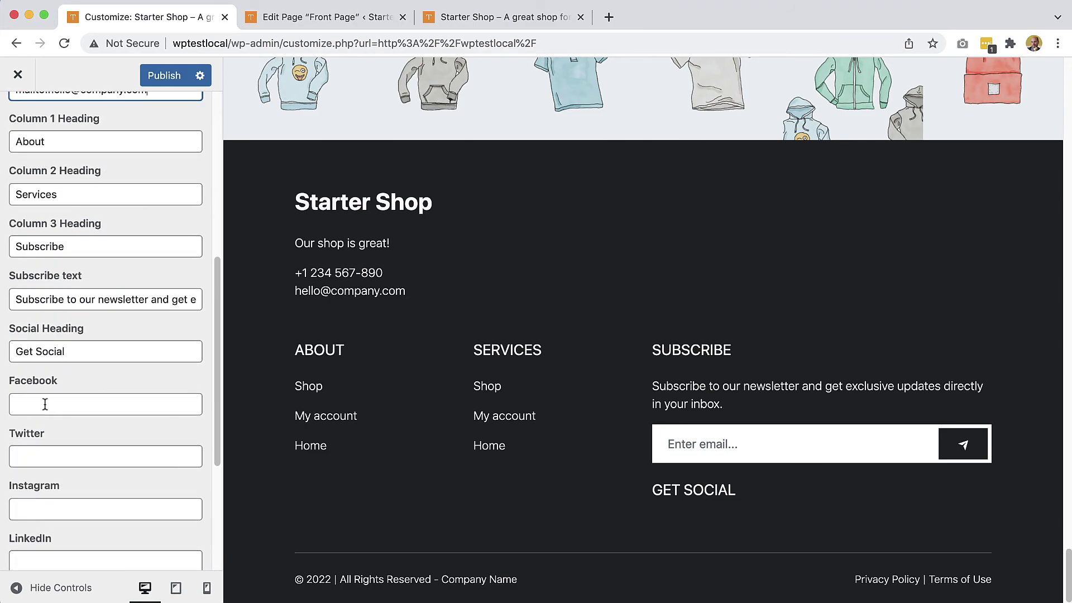
left_click(46, 404)
type("#")
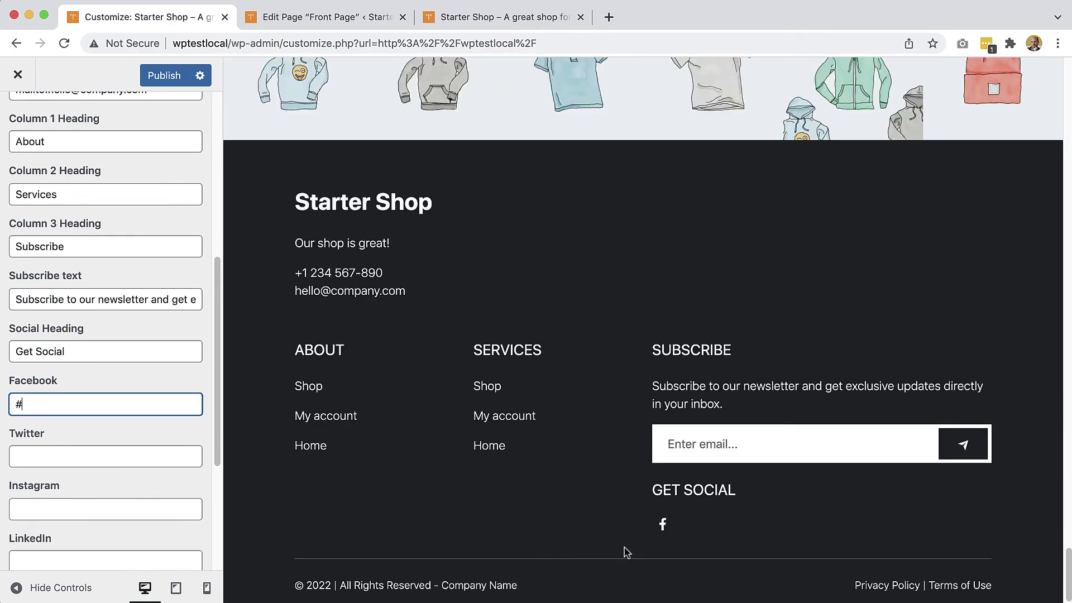
left_click(63, 460)
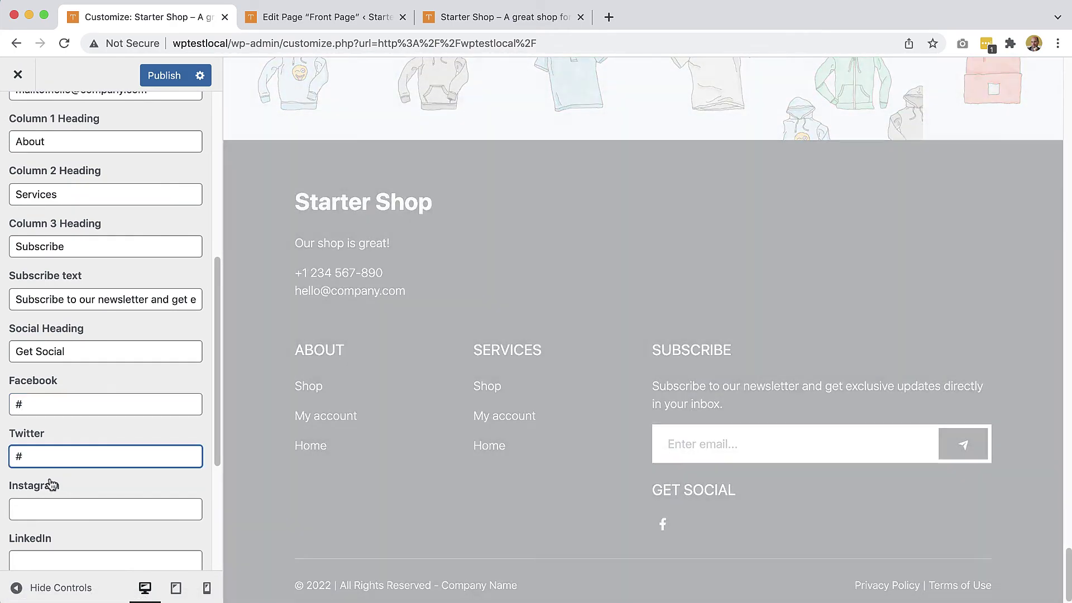
left_click(39, 508)
type("#")
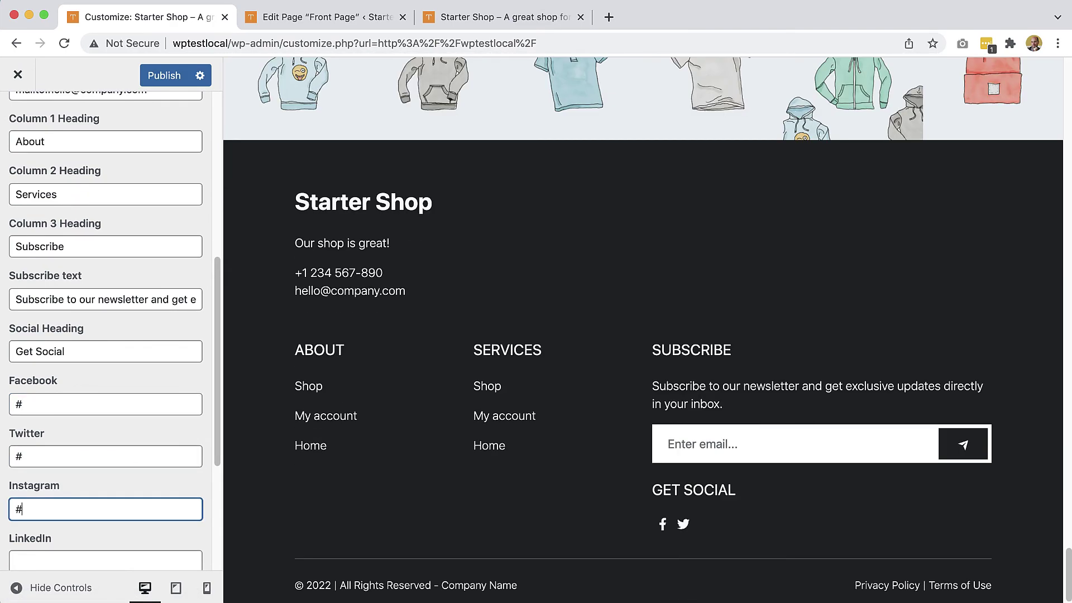
- Change the company name in the footer's copyright notice so it reads "All Rights Reserved - Starter Shop LLC."
scroll(38, 507, "down", 5)
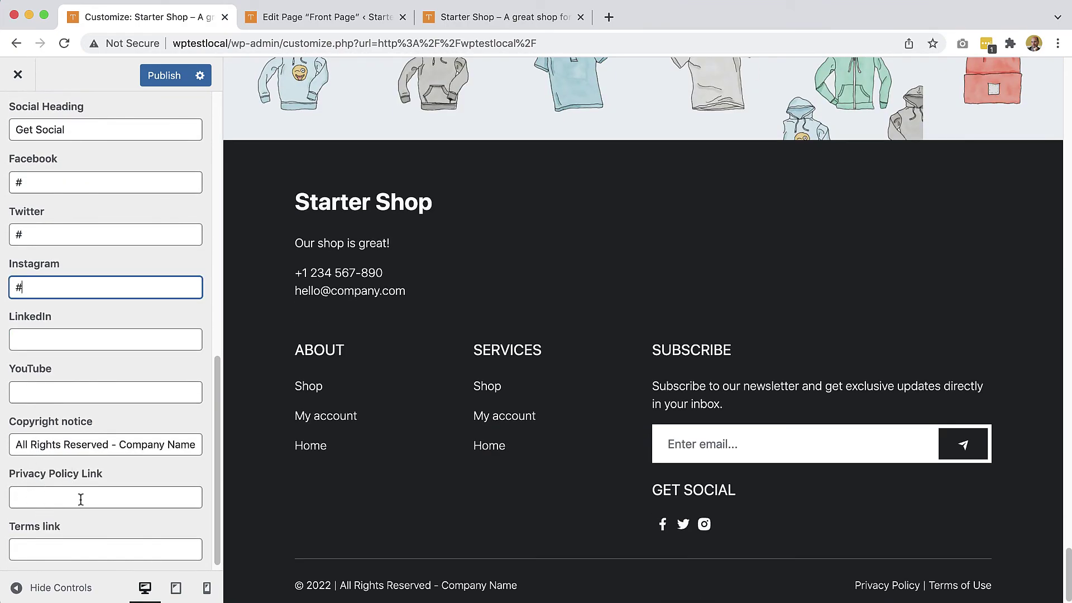
left_click(66, 499)
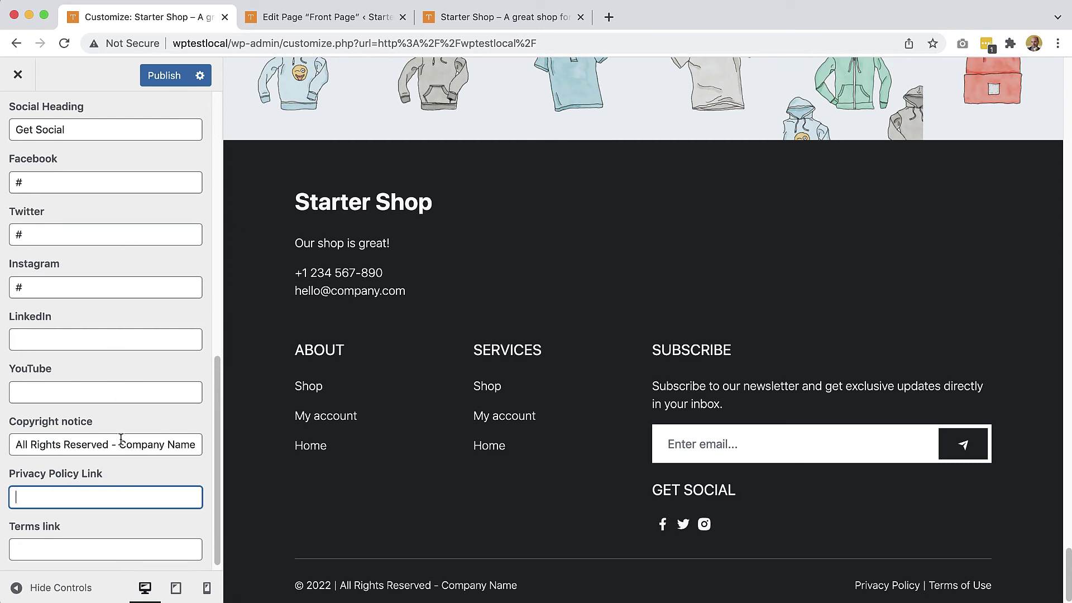
left_click_drag(120, 440, 204, 444)
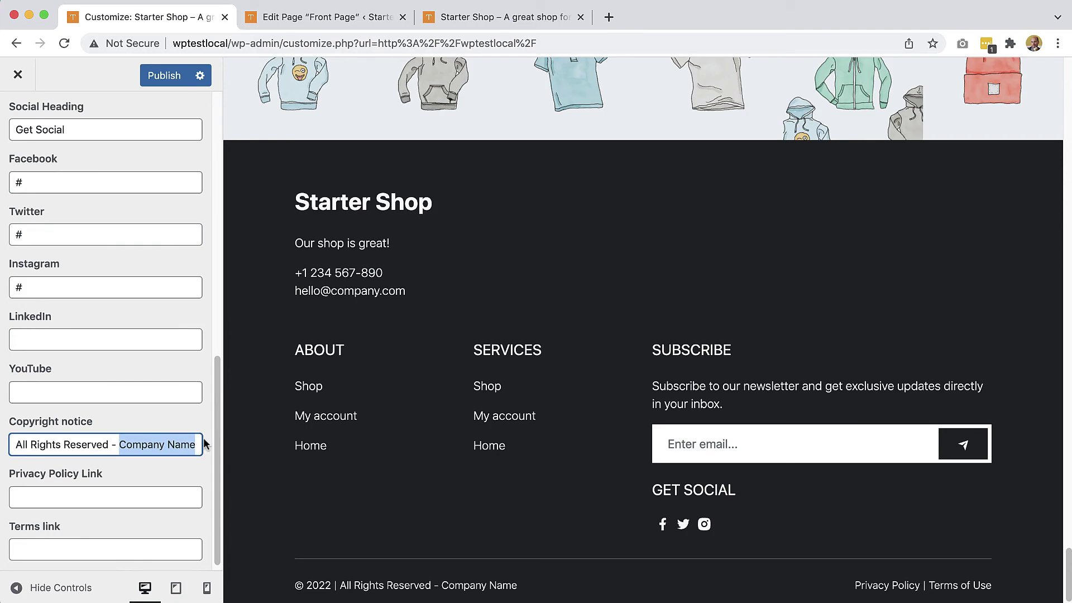
type("Starter ")
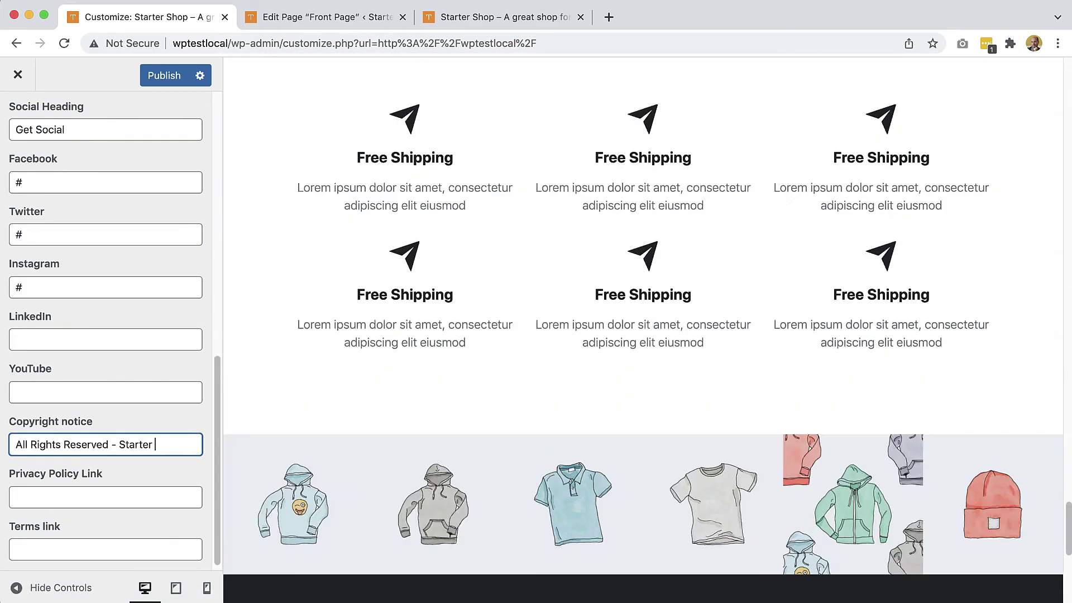
type("Shop")
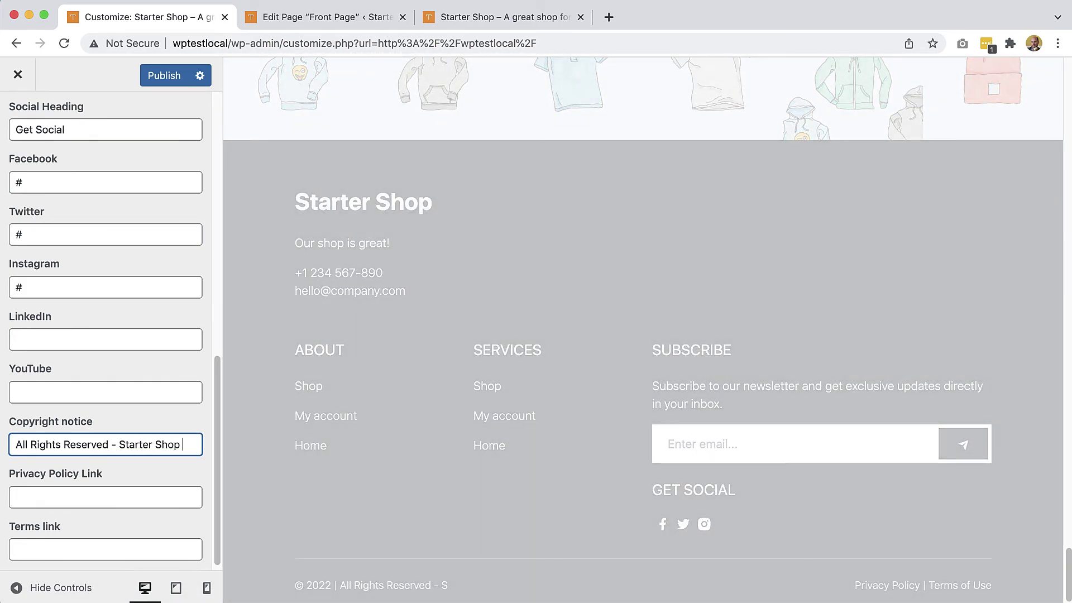
type(" LLC.")
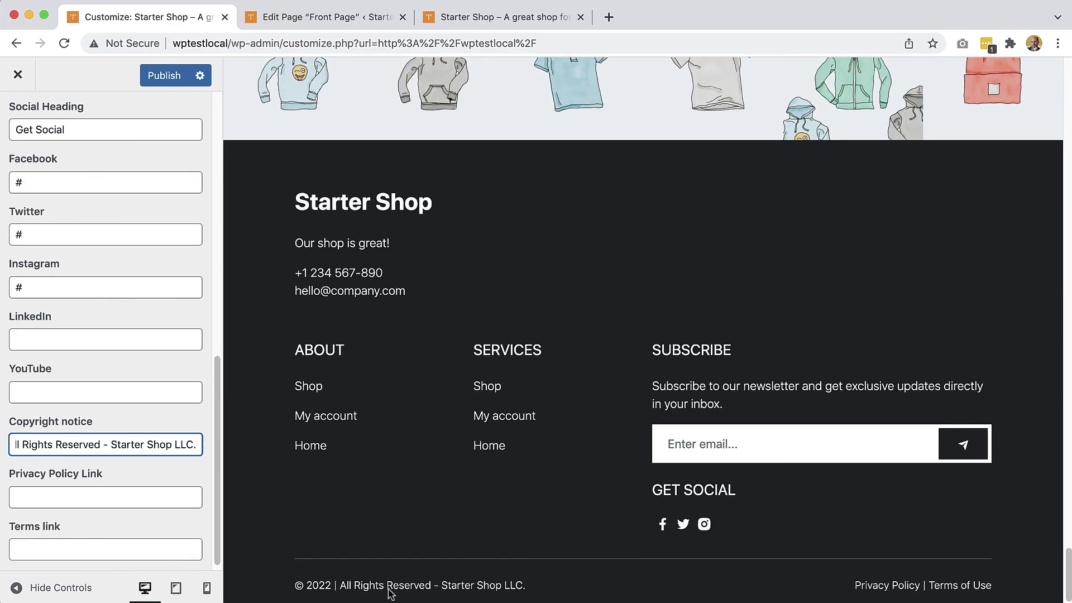
- Publish the footer changes and close the Customizer to return to the shop's live front page
left_click(163, 77)
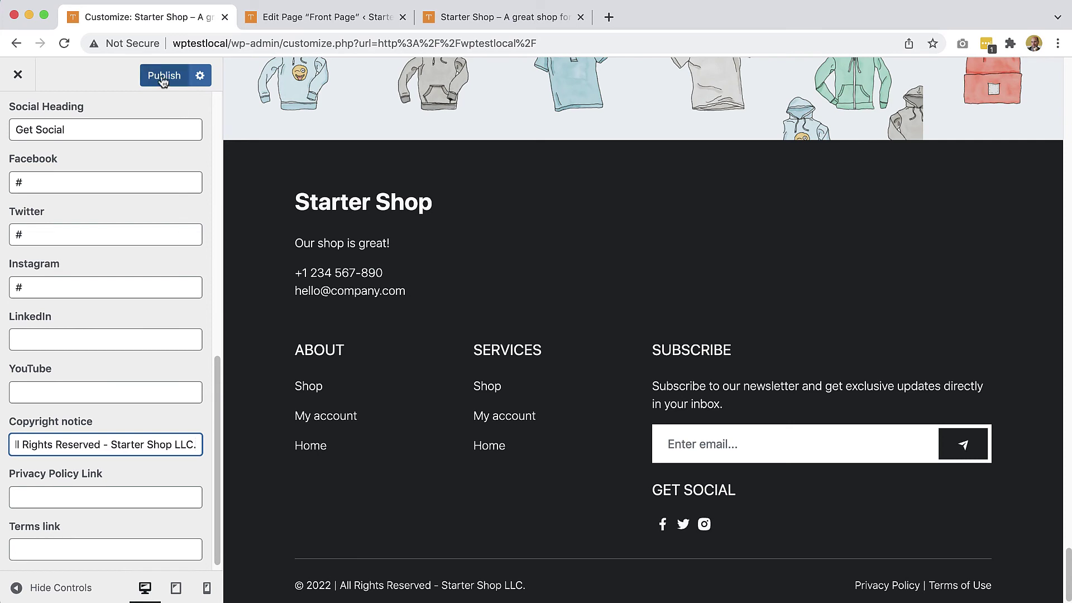
left_click(16, 77)
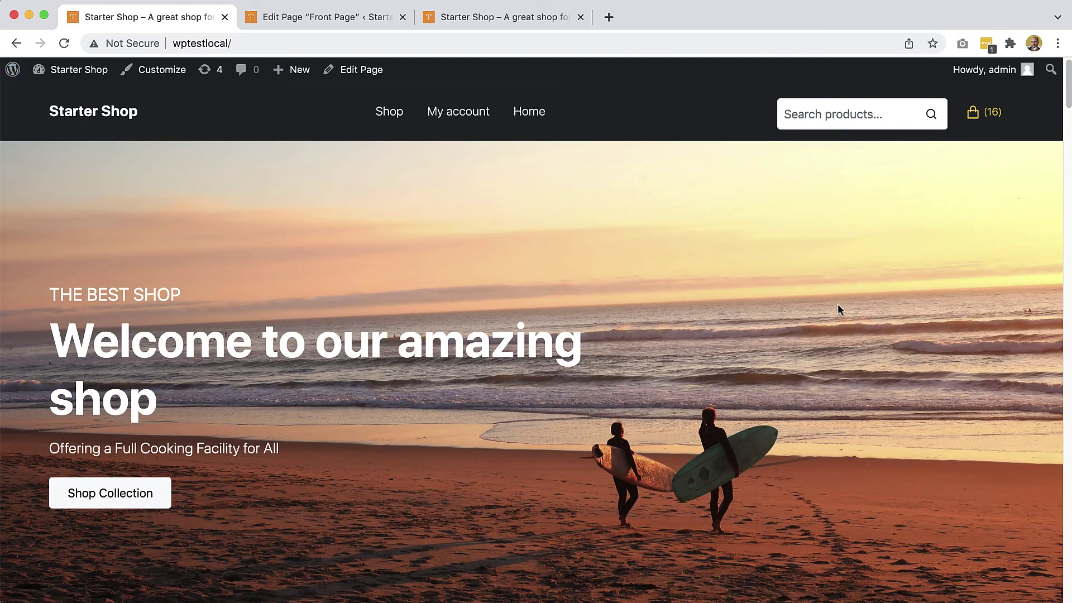
- Review the published front page, examining the footer's menus, contact details, social icons and copyright, plus the collection sections and header
left_click_drag(1067, 87, 1020, 599)
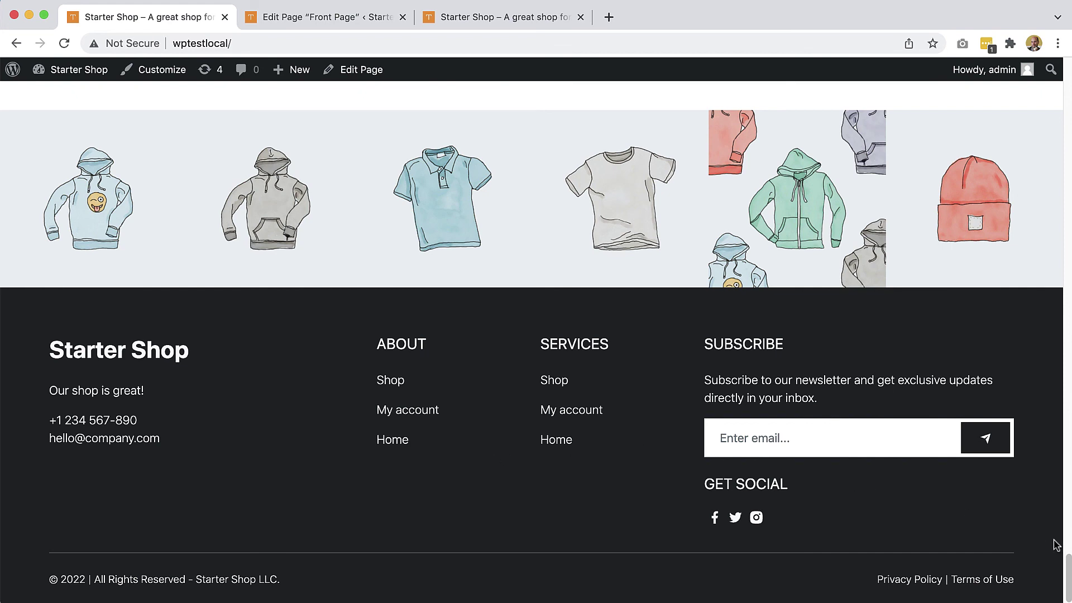
left_click_drag(1067, 570, 1027, 144)
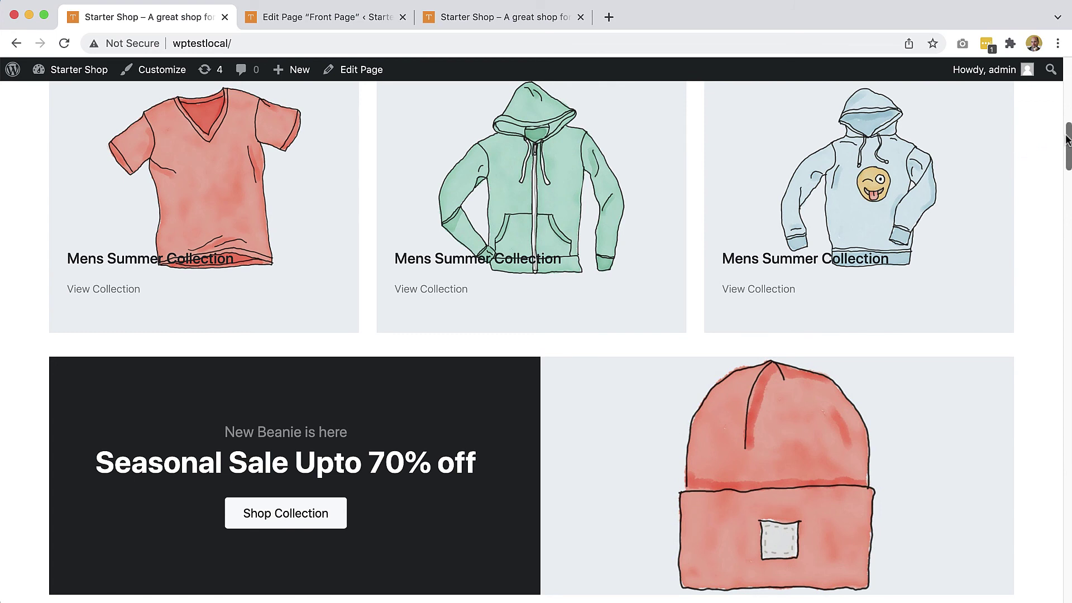
left_click_drag(1067, 135, 1067, 136)
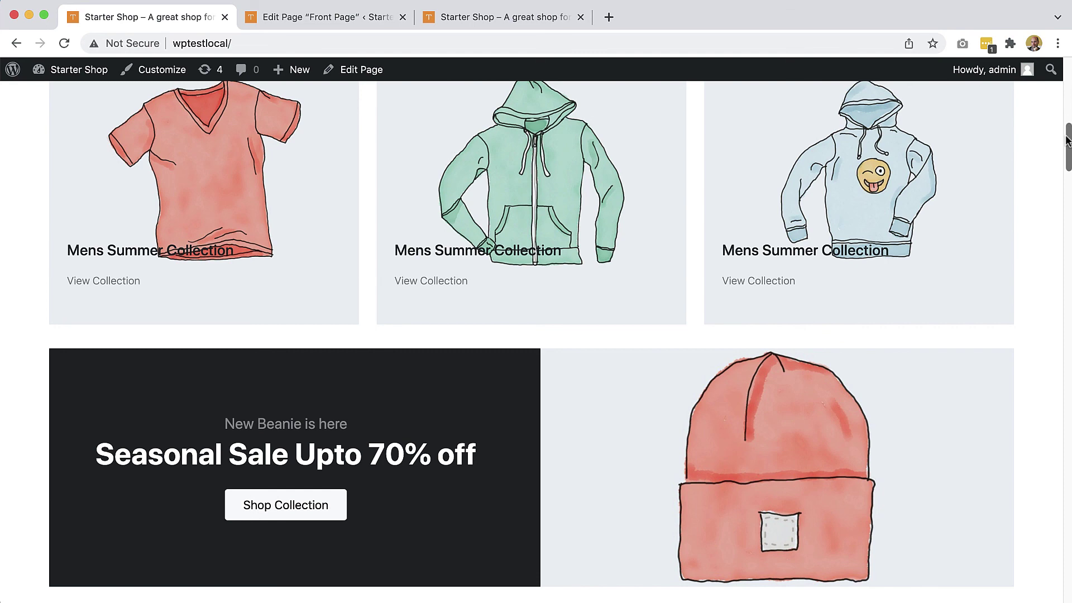
left_click_drag(1066, 139, 1067, 76)
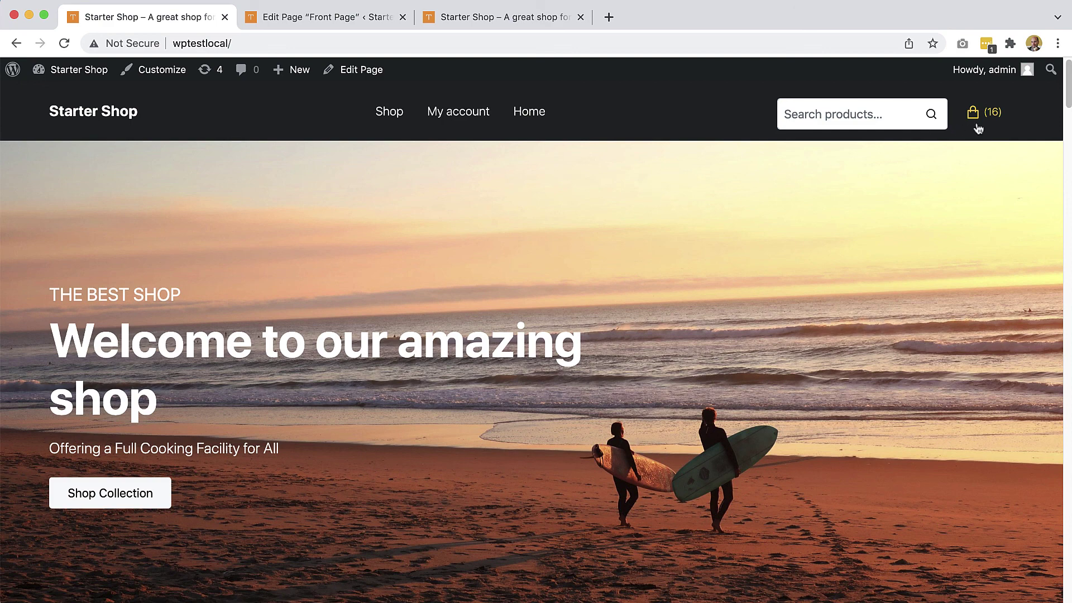
mouse_move(1068, 82)
left_mouse_down()
mouse_move(1067, 107)
mouse_move(1068, 83)
left_mouse_up()
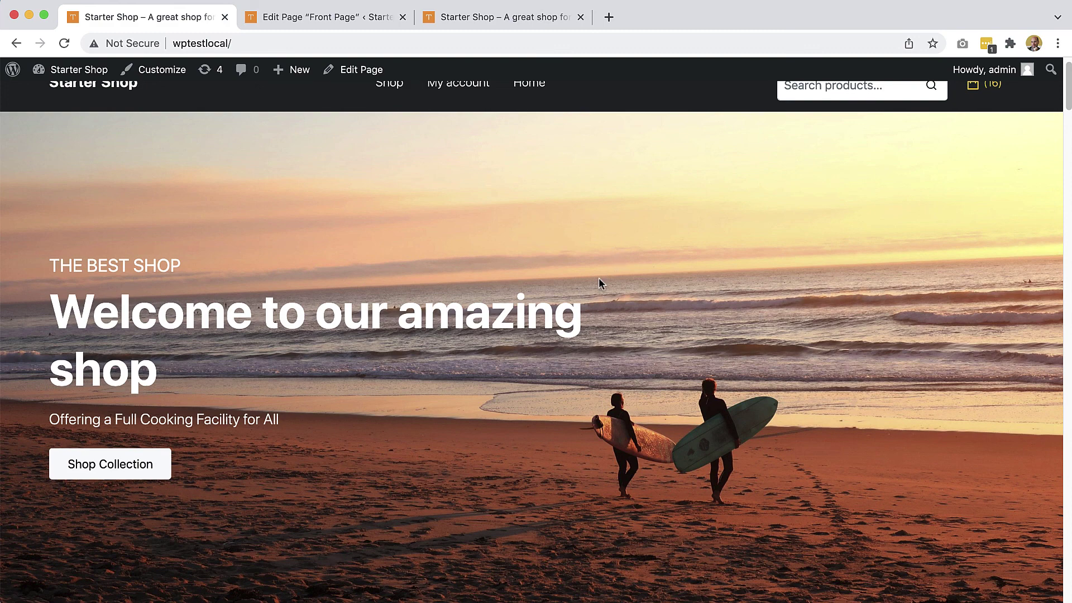
scroll(600, 283, "up", 1)
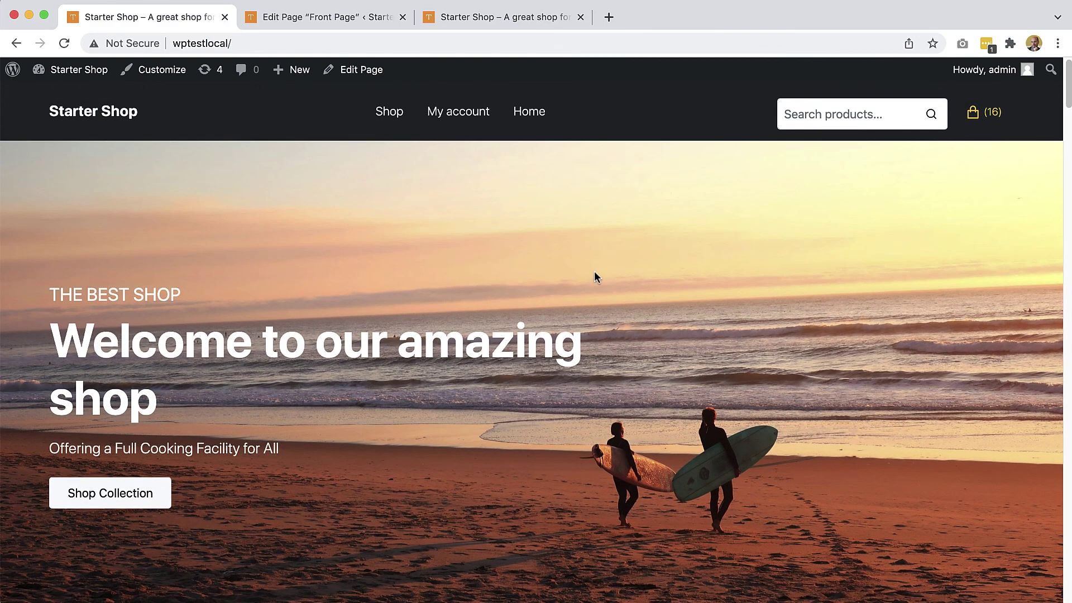